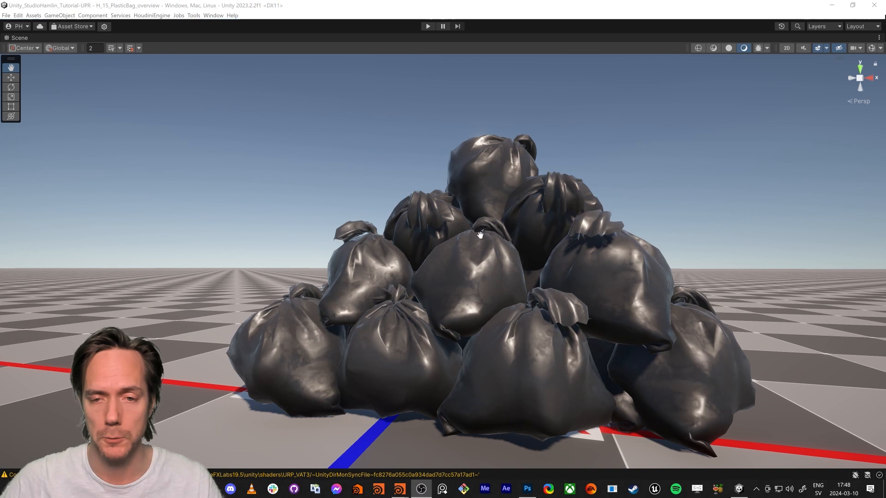
Raise the topmost plastic bag well above the pile and rotate it around its vertical axis
right_click_drag(387, 245, 405, 270)
middle_click_drag(405, 270, 447, 272)
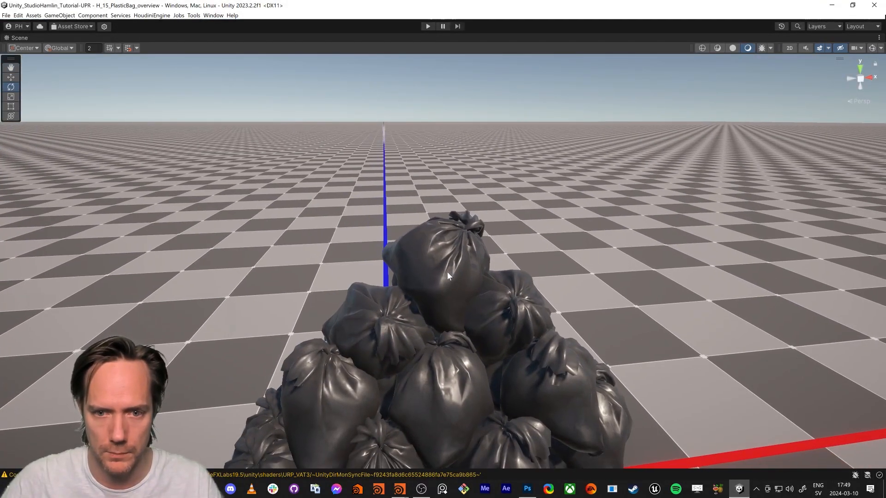
left_click(448, 272)
key("w")
left_click_drag(444, 234, 460, 138)
key("e")
left_click_drag(455, 186, 457, 154)
key("w")
right_click_drag(435, 253, 436, 225)
left_click_drag(436, 221, 466, 264)
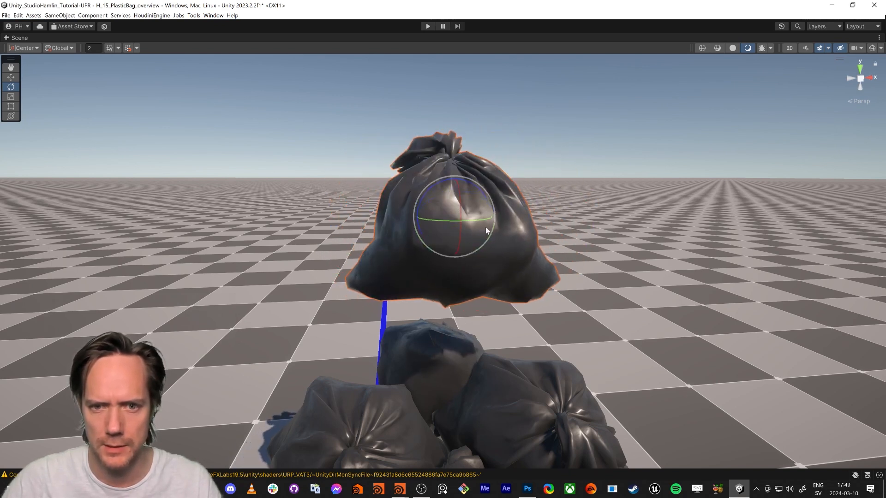
left_click_drag(479, 220, 424, 223)
Examine the raised plastic bag from above and from several sides, including its knot and folds, and view the whole pile
key("e")
right_click_drag(483, 273, 496, 318)
key("a")
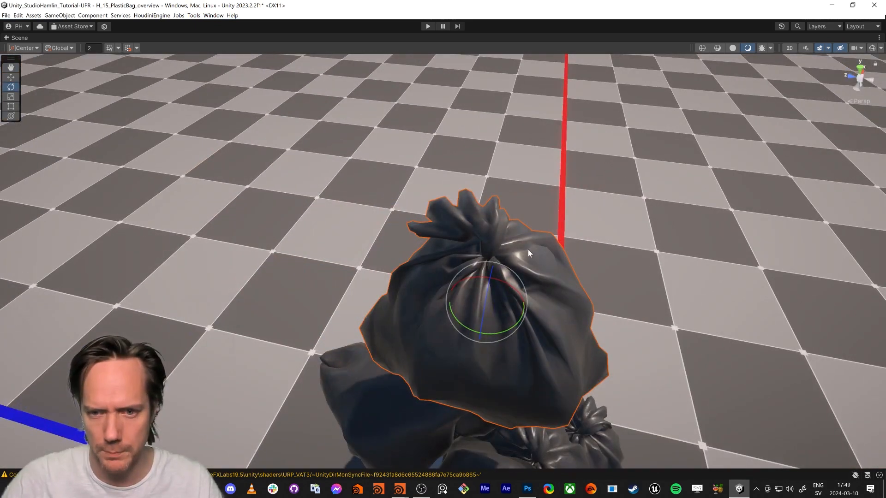
key("w")
right_click_drag(457, 238, 583, 246)
key("a")
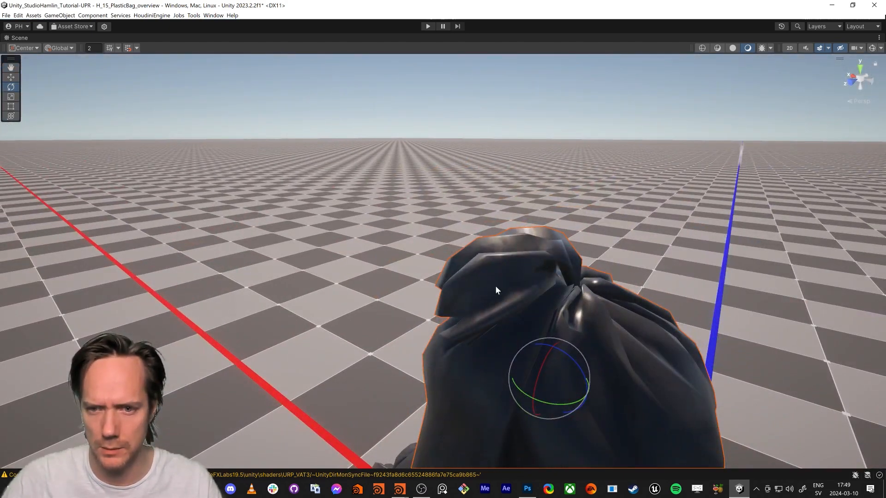
key("d")
right_click_drag(571, 284, 240, 267)
key("s")
key("d")
key("w")
key("s")
key("d")
right_click_drag(454, 277, 414, 277)
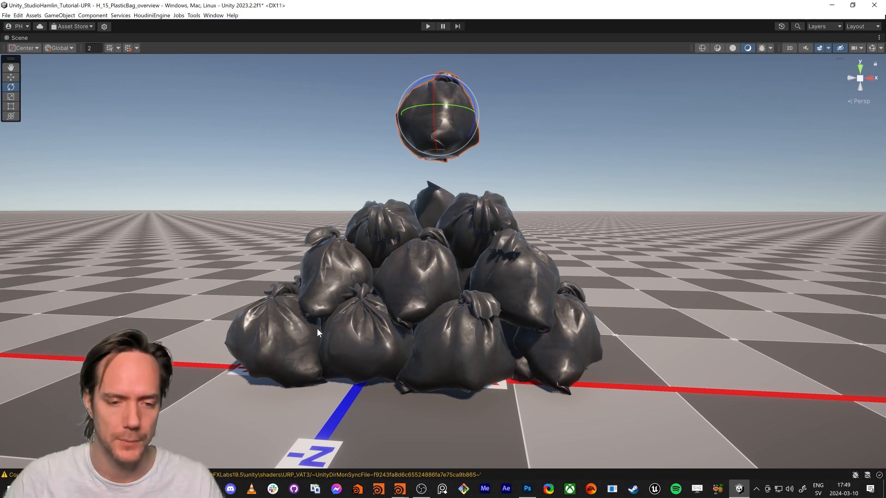
Restore the full editor layout and open the H_15_PlasticBag scene, discarding the changes to the overview scene
key("shift+space")
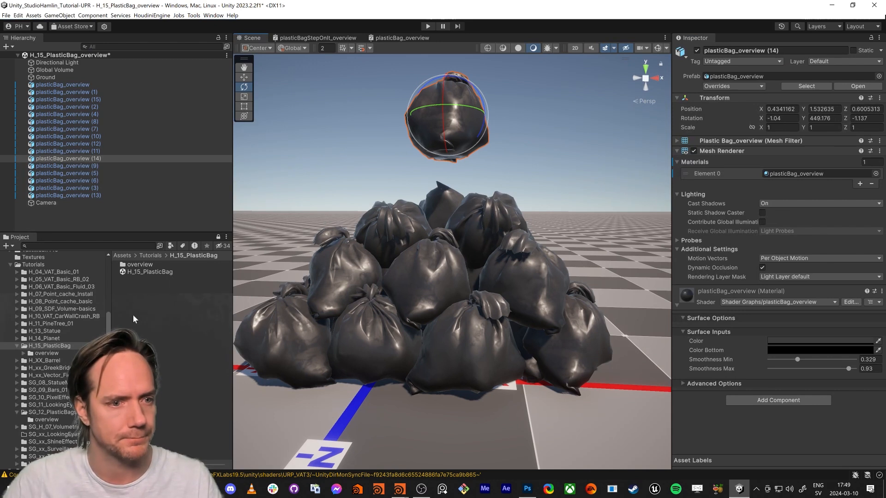
double_click(137, 275)
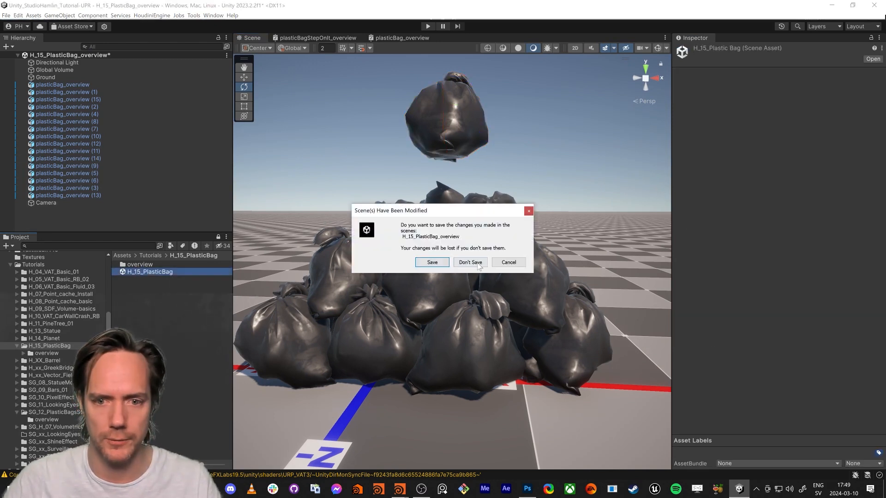
left_click(468, 261)
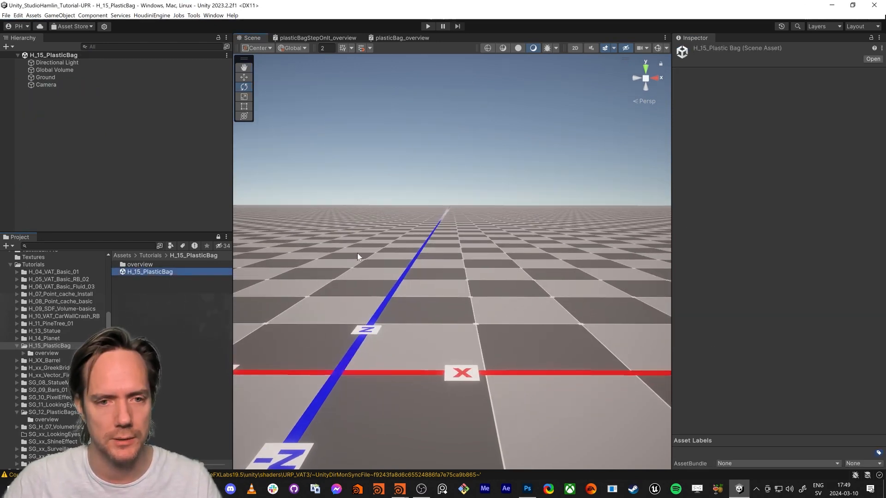
Switch to Houdini and save the empty scene as H_15_PlasticBag.hiplc in the Unity project's H_15_PlasticBag folder
key("alt+Tab")
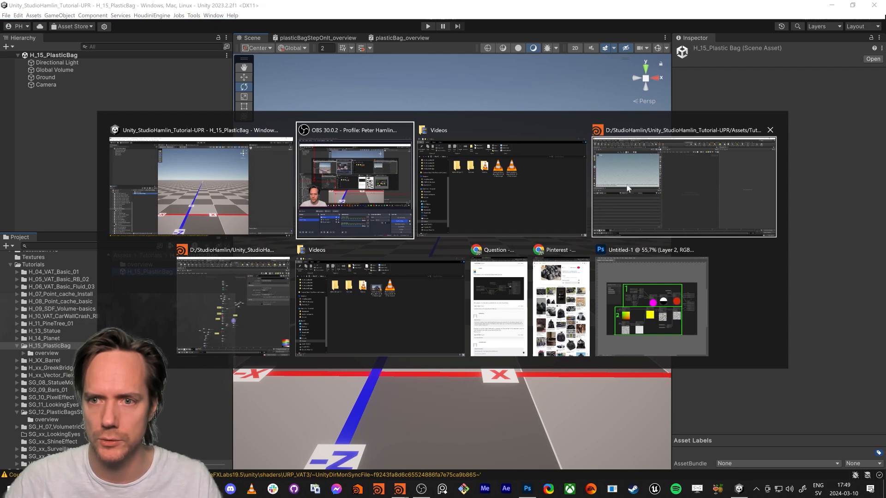
left_click(649, 185)
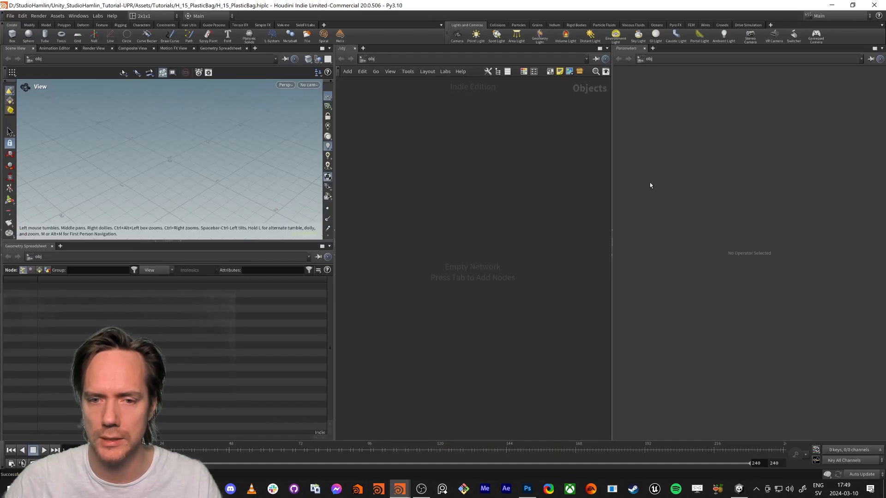
left_click(12, 16)
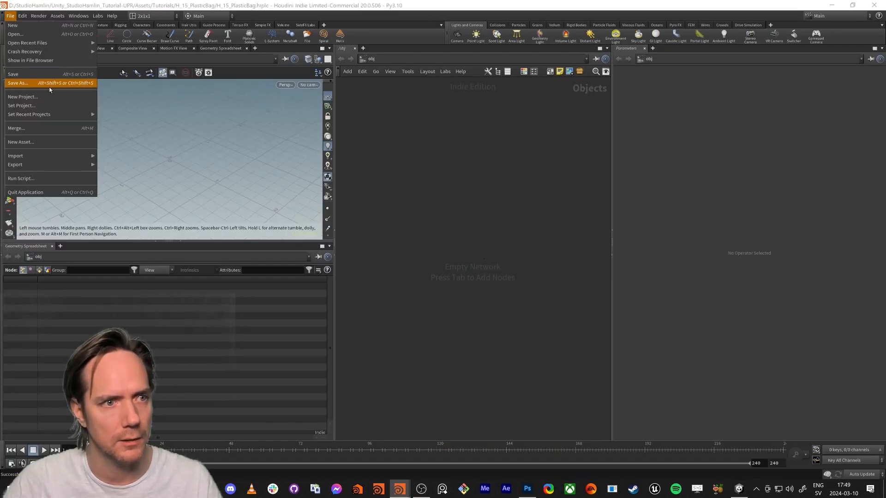
left_click(51, 81)
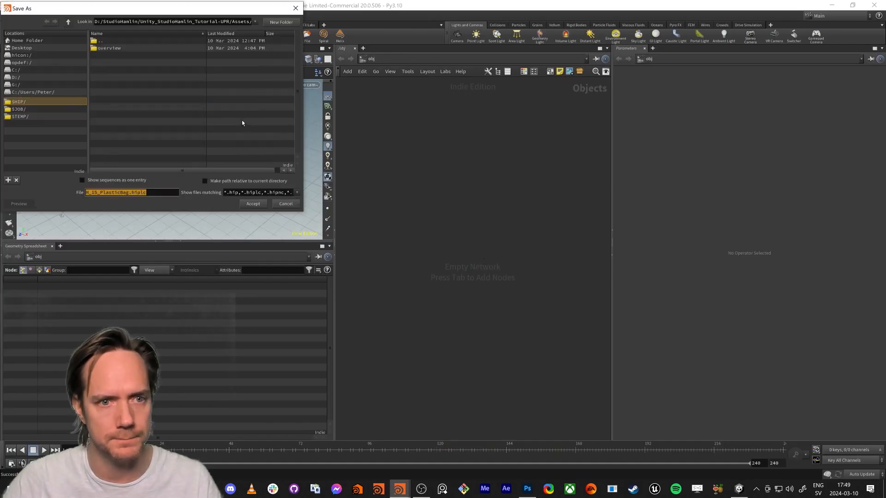
left_click(245, 203)
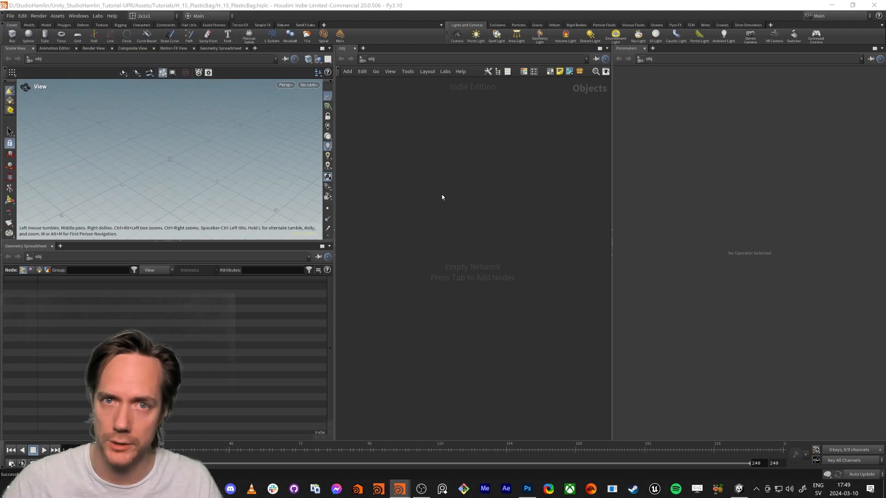
key("F1")
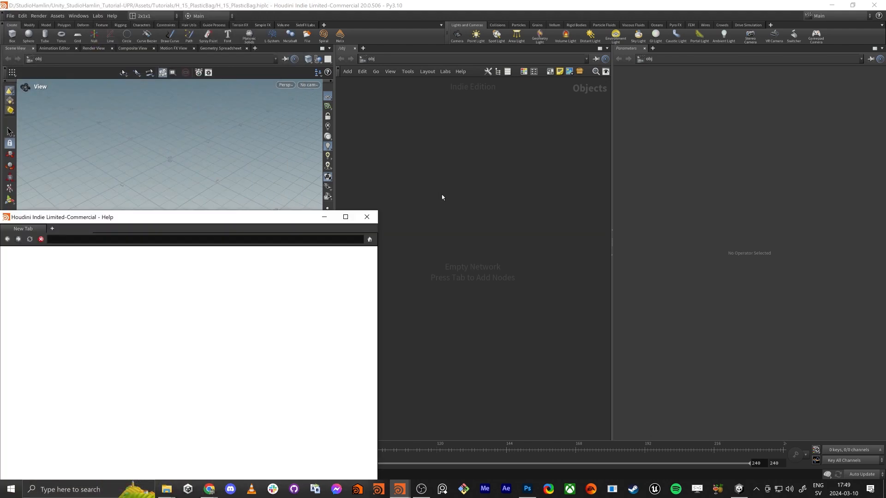
left_click(367, 217)
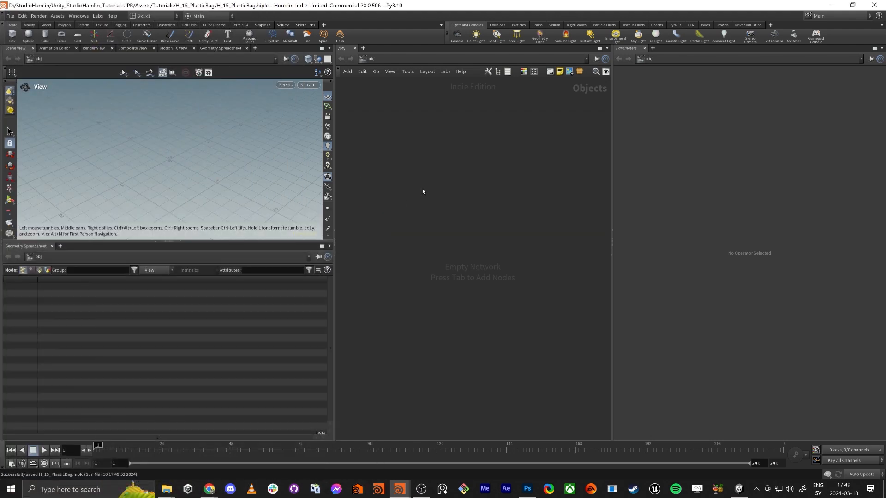
Switch to Unity and check the H_15_PlasticBag Houdini file and scene asset in the H_15_PlasticBag folder
key("alt+Tab")
left_click(475, 150)
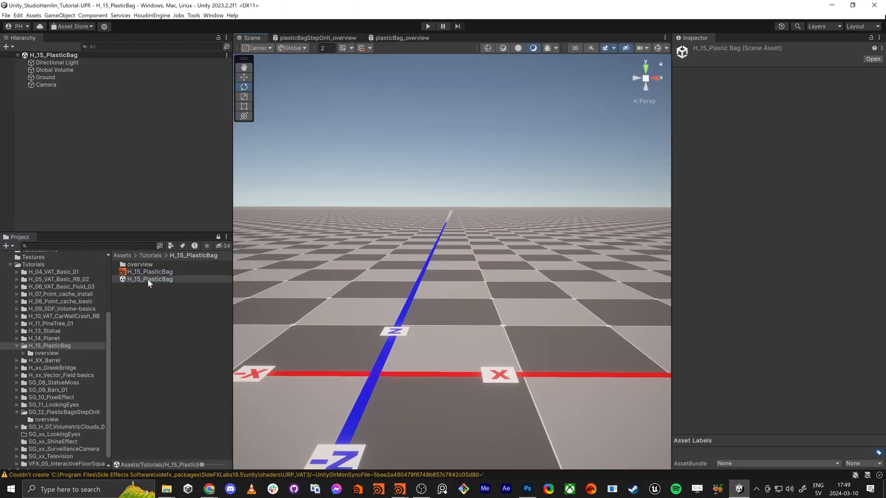
left_click(145, 271)
left_click(143, 277)
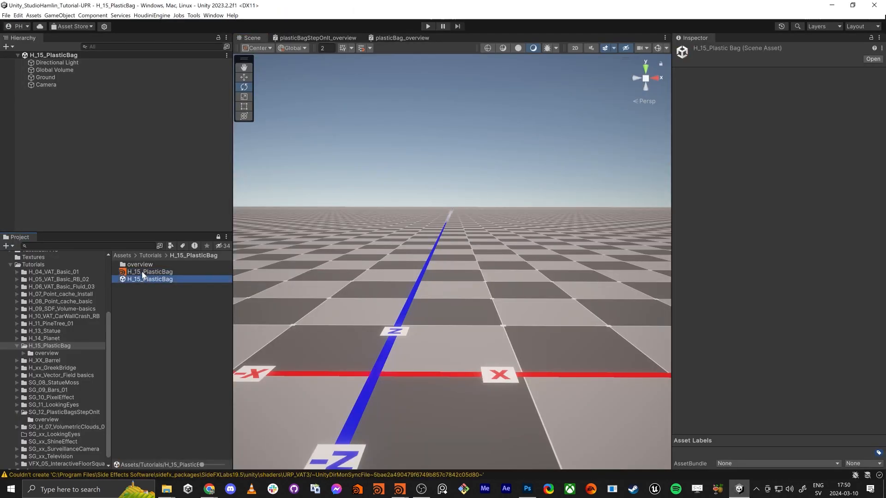
left_click(142, 272)
left_click(141, 279)
Switch back to Houdini, create a Geometry object in the empty network and go inside it
key("alt+Tab")
left_click(395, 206)
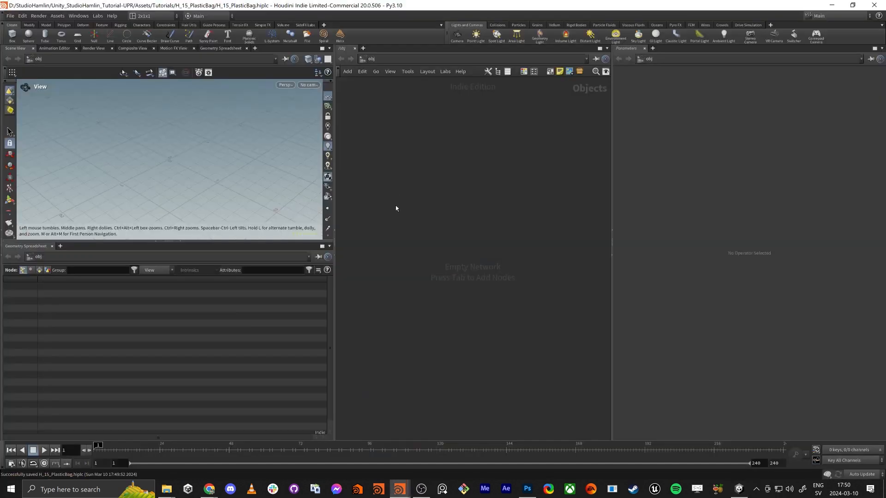
key("Tab")
type("geo")
key("Return")
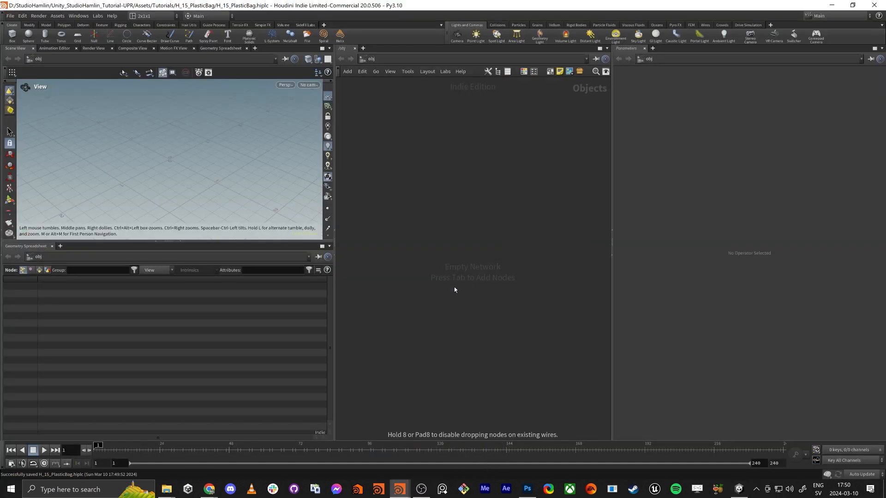
left_click(454, 287)
double_click(454, 287)
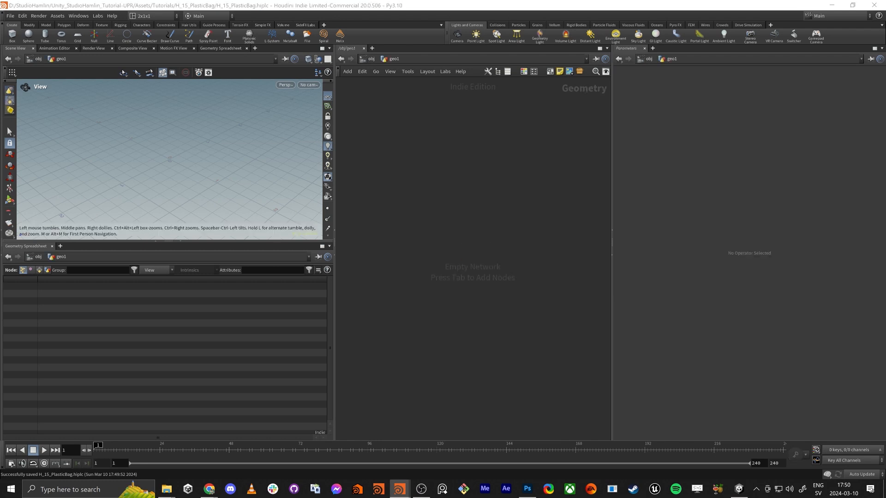
Add a Grid node inside the geometry object and set its orientation to YZ Plane
left_click(423, 190)
key("Tab")
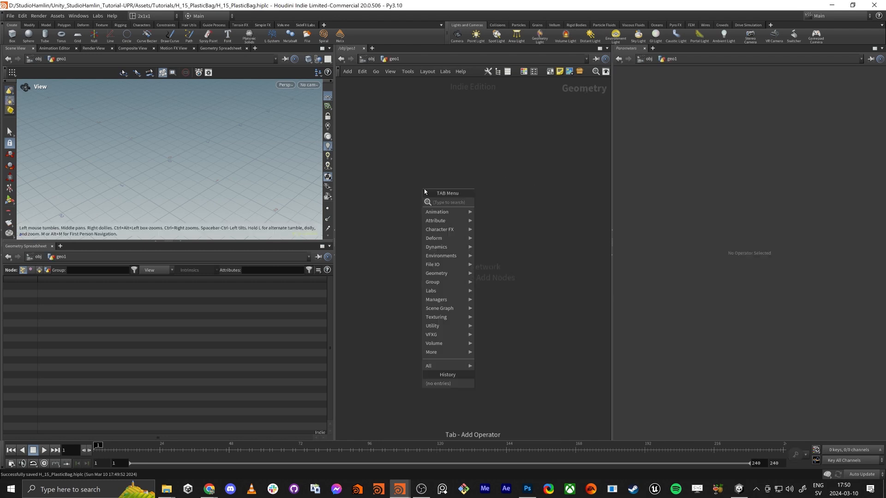
type("gri")
key("Return")
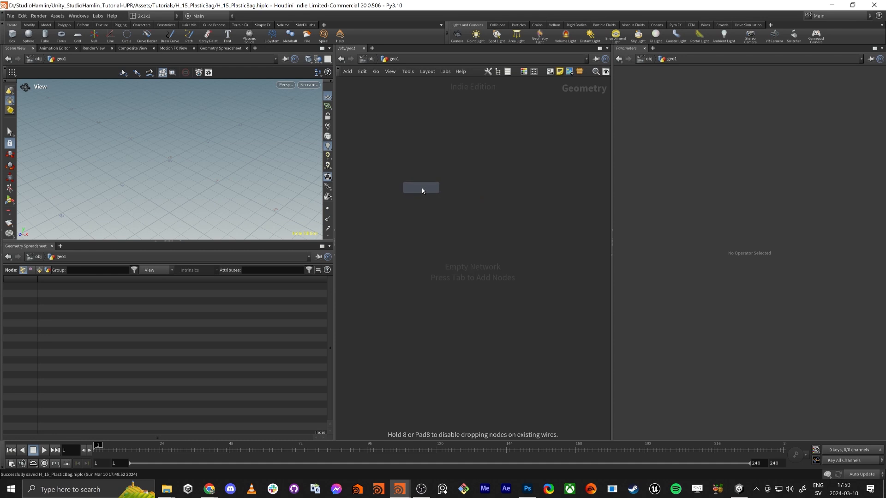
left_click(451, 240)
key("f")
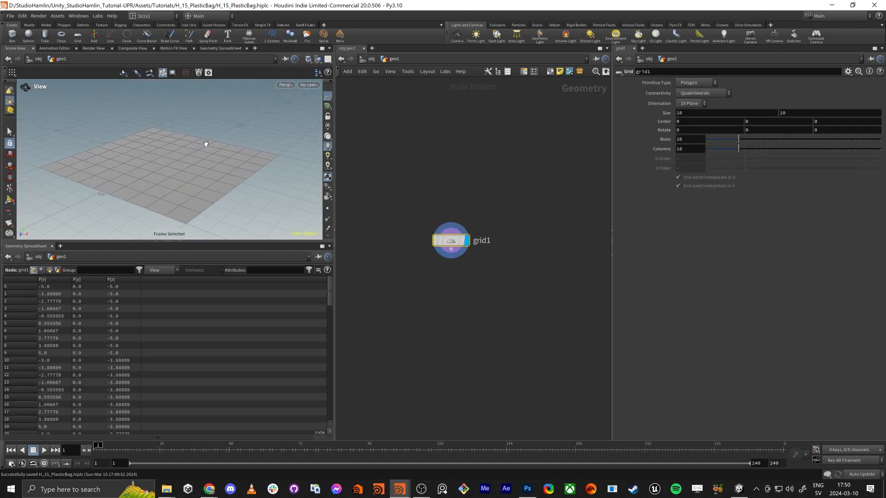
left_click(685, 104)
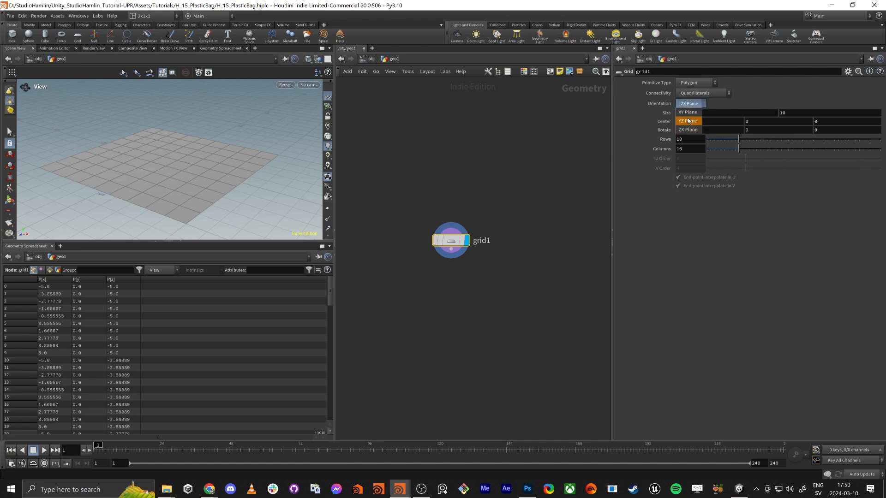
left_click(688, 121)
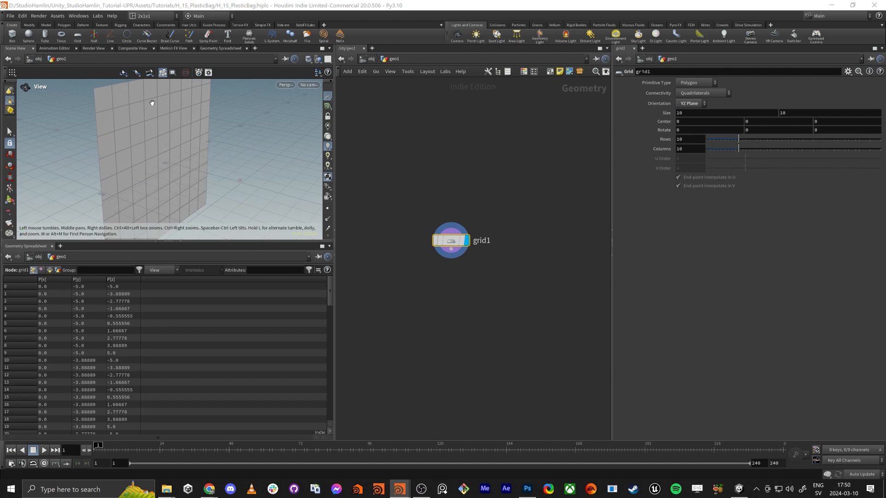
Set the grid's size to 1 by 1
left_click(685, 115)
type("1")
key("Tab")
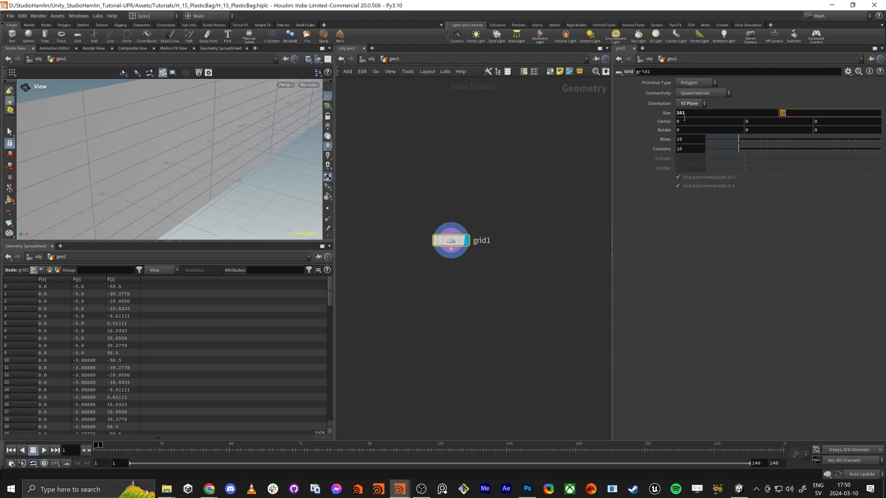
key("Tab")
double_click(686, 114)
type("1")
key("Tab")
type("1")
Set the grid to 50 rows and 50 columns
key("Tab")
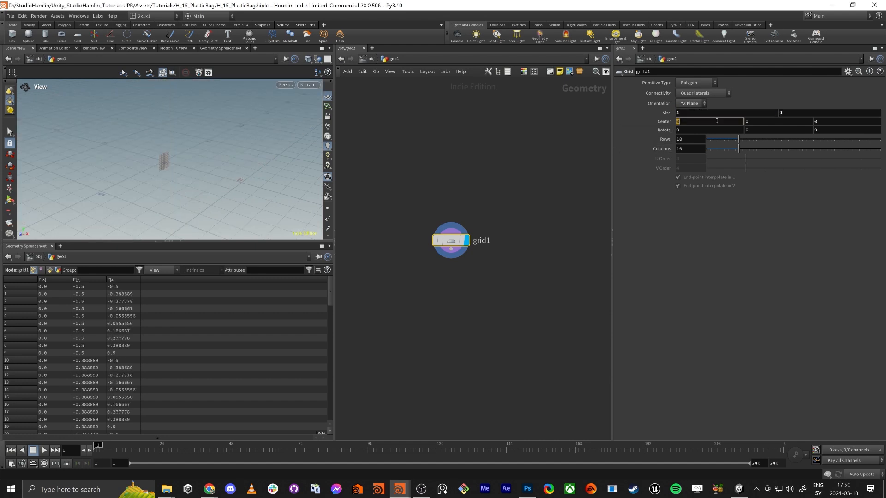
double_click(700, 139)
type("5050")
key("Tab")
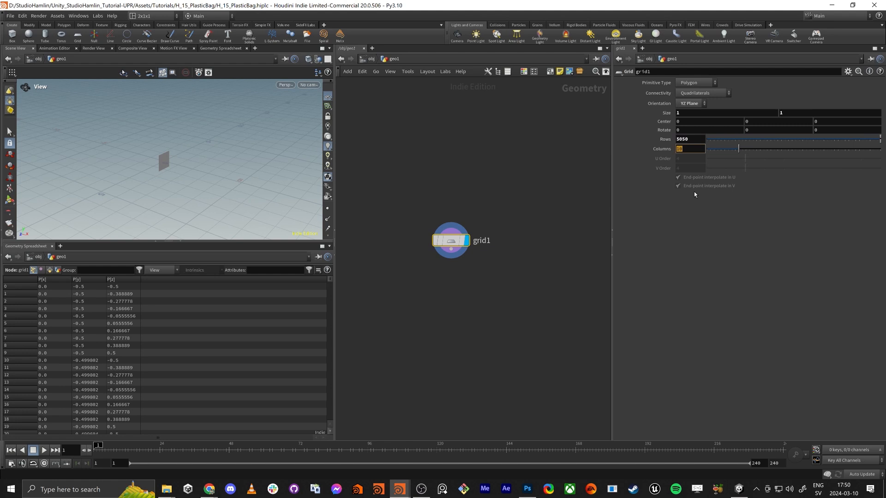
key("shift+Tab")
type("50")
key("Tab")
type("50")
key("Return")
Frame the grid and enlarge the 3D viewport by shrinking the geometry spreadsheet beneath it
key("f")
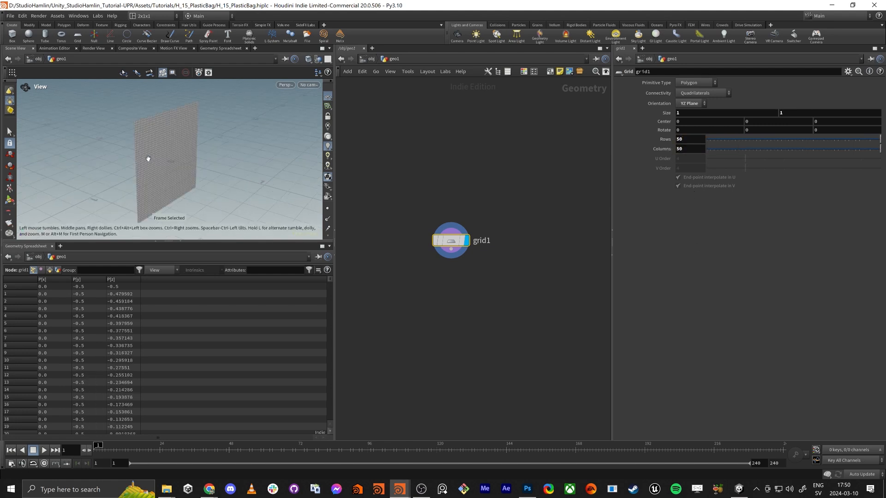
left_click_drag(153, 161, 193, 145)
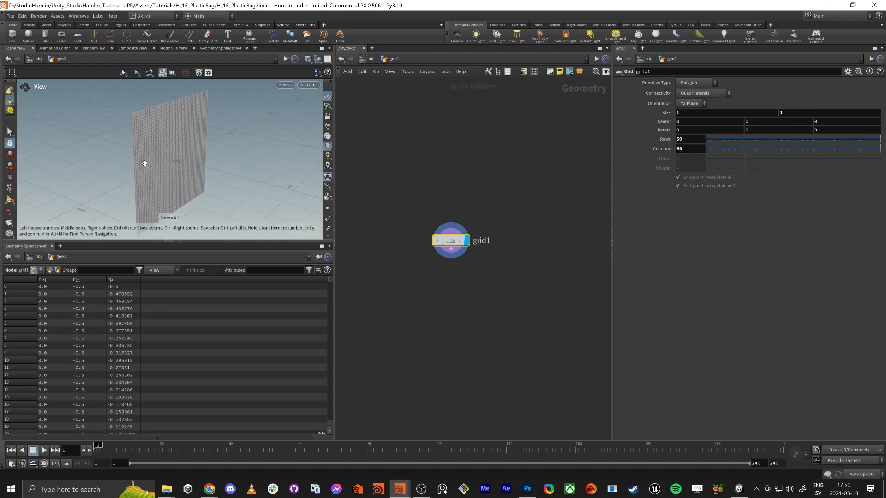
key("h")
left_click_drag(217, 238, 170, 227)
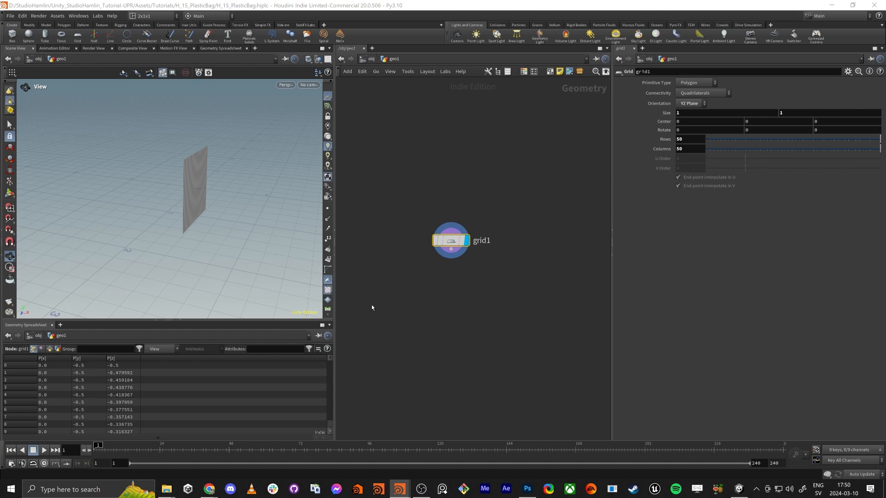
Add a UV Texture node below grid1, connect the grid's output to it and display its result
key("Tab")
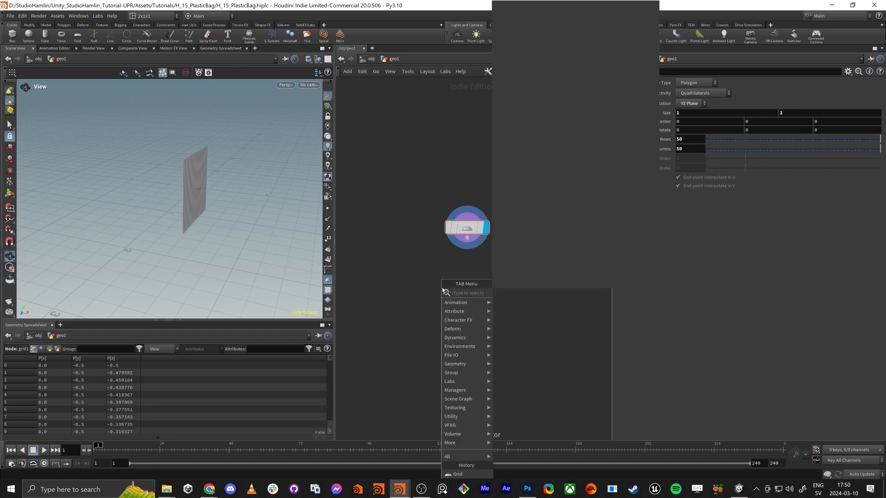
type("uv")
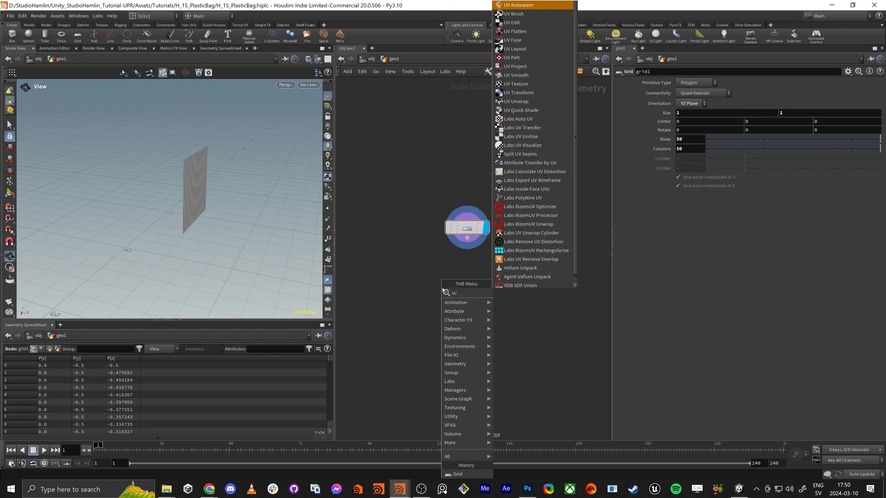
type("text")
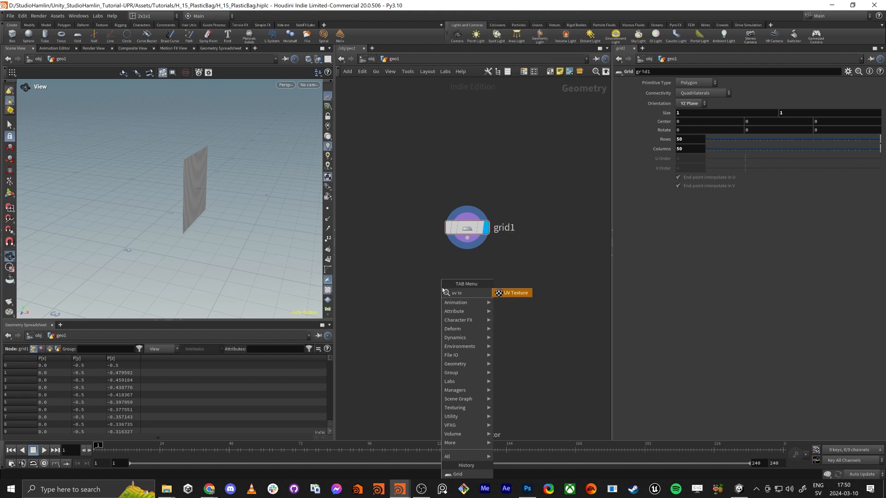
key("Return")
left_click(455, 291)
left_click_drag(467, 238, 455, 280)
left_click(479, 267)
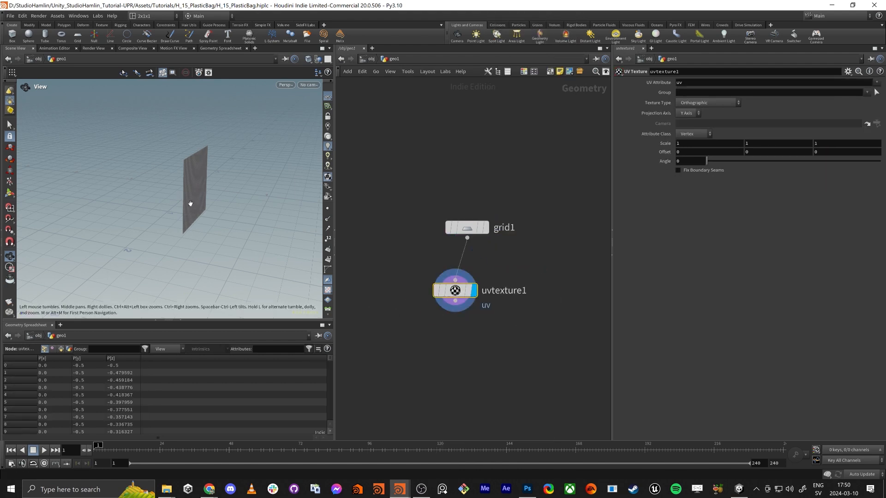
Examine the textured grid in perspective and its UV layout in the UV view, with point display switched on
left_click_drag(190, 204, 172, 202)
right_click_drag(172, 202, 190, 183)
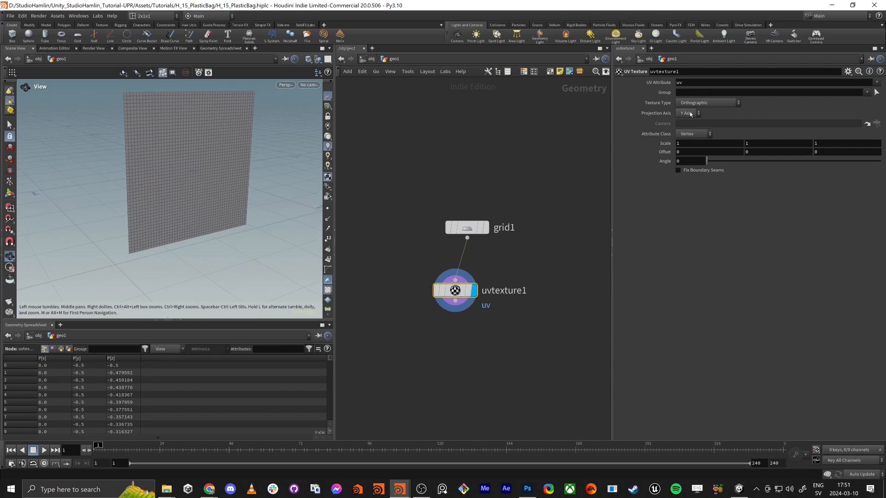
left_click_drag(235, 134, 257, 126)
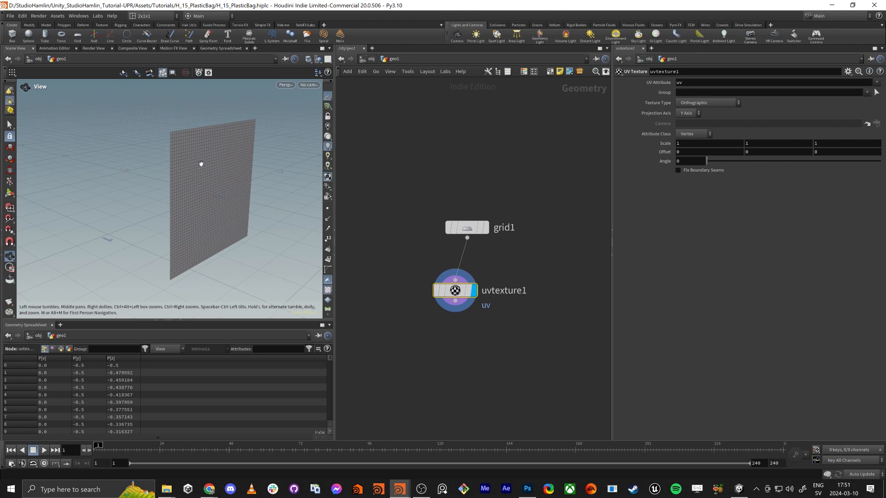
key("space+5")
right_click_drag(238, 188, 225, 208)
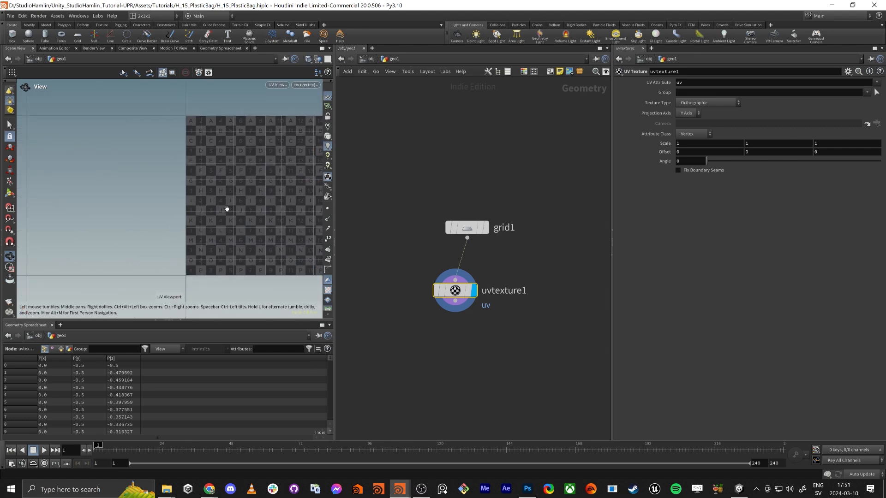
middle_click_drag(226, 207, 184, 220)
left_click(326, 210)
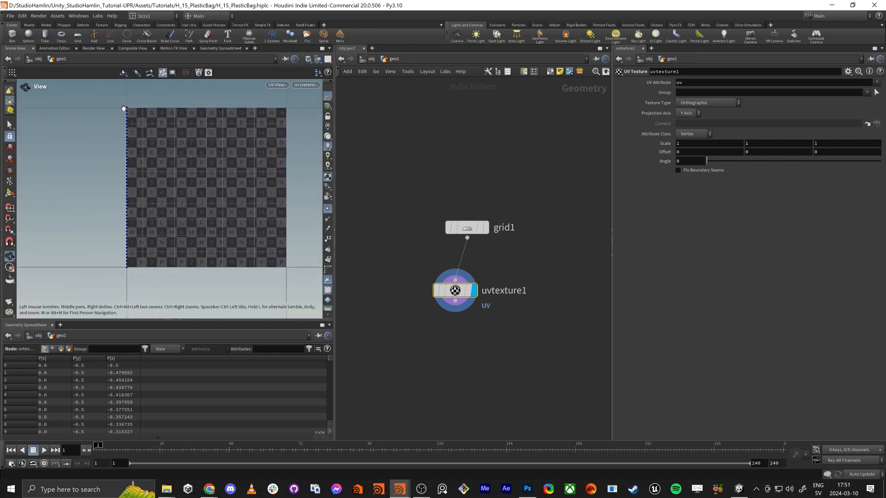
key("space+1")
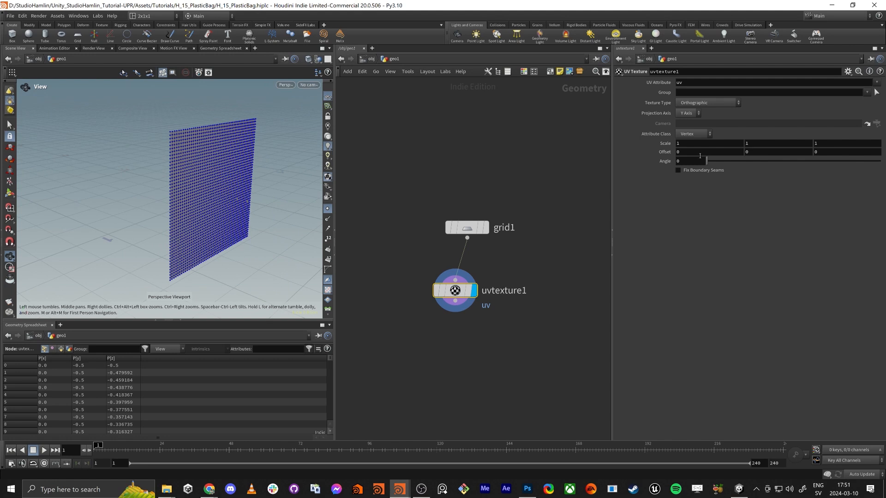
Set the UV Texture node's projection axis to X Axis and check the mapping in the UV and perspective views
left_click(687, 113)
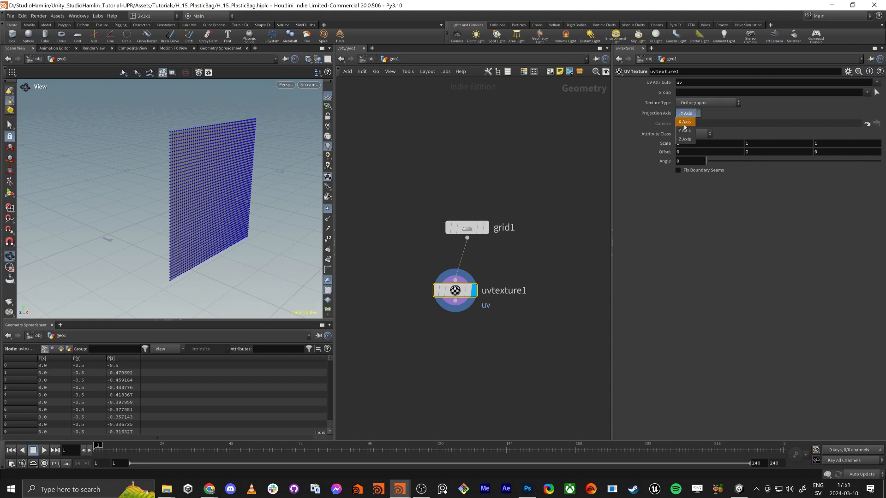
left_click(684, 124)
key("space+5")
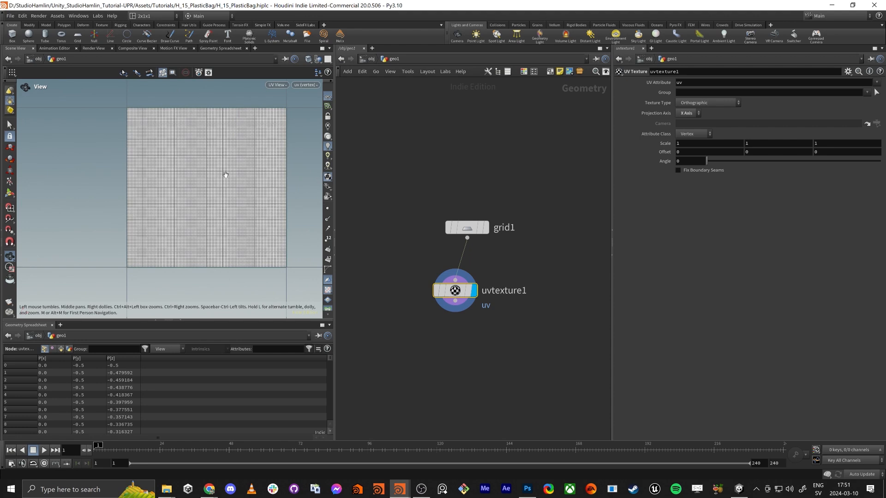
key("space+1")
left_click_drag(204, 184, 243, 182)
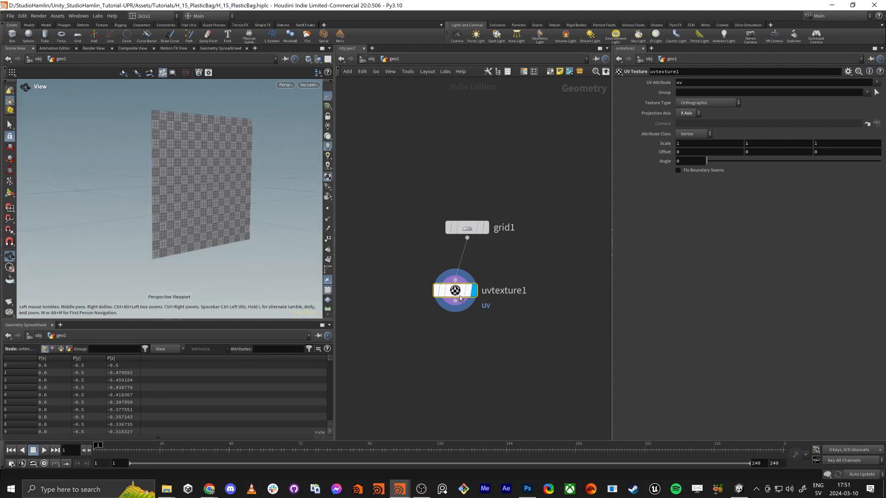
Tidy the node layout, add a Transform node below uvtexture1, connect it to uvtexture1's output and display its result
key("l")
middle_click_drag(462, 386, 464, 299)
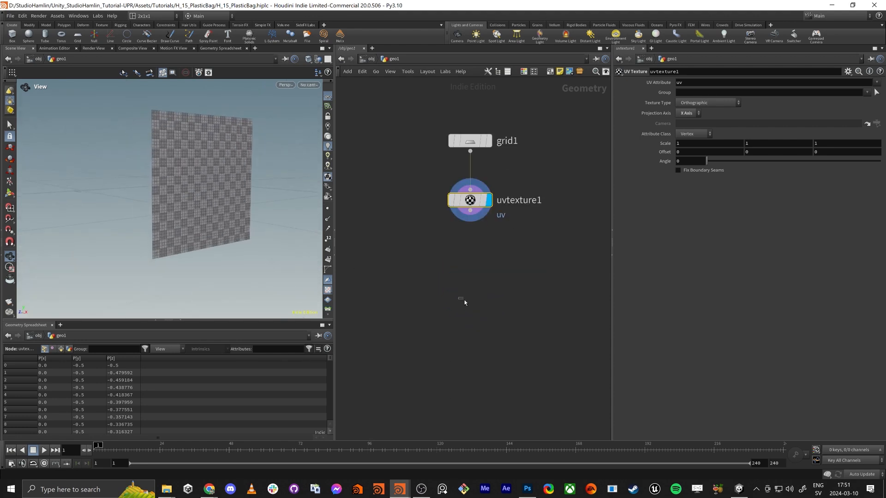
key("Tab")
type("tra")
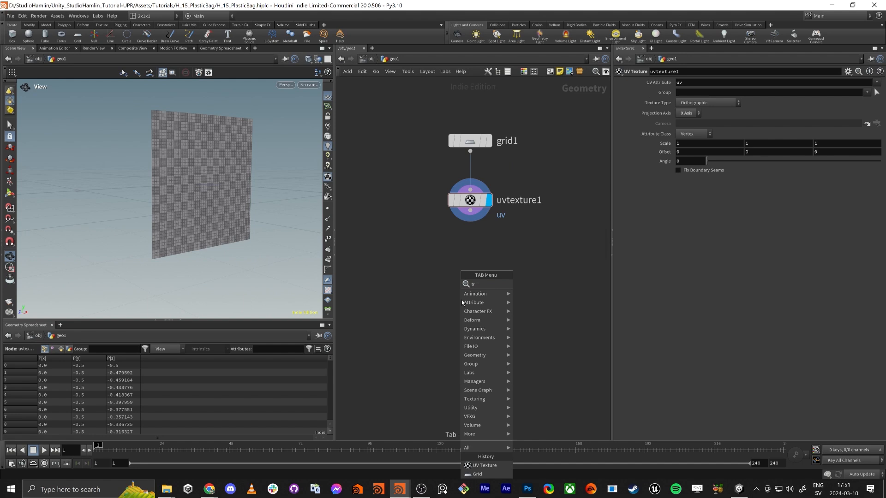
key("Down")
key("Down")
key("Return")
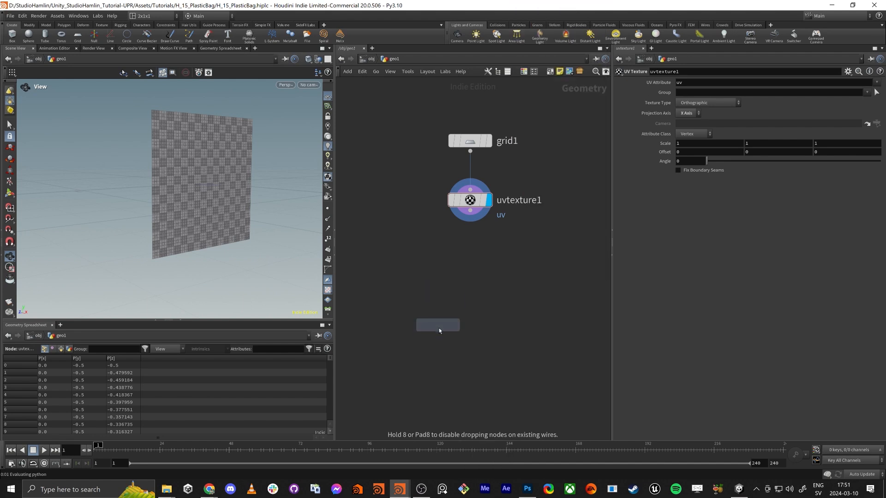
left_click(439, 329)
left_click_drag(467, 201, 438, 319)
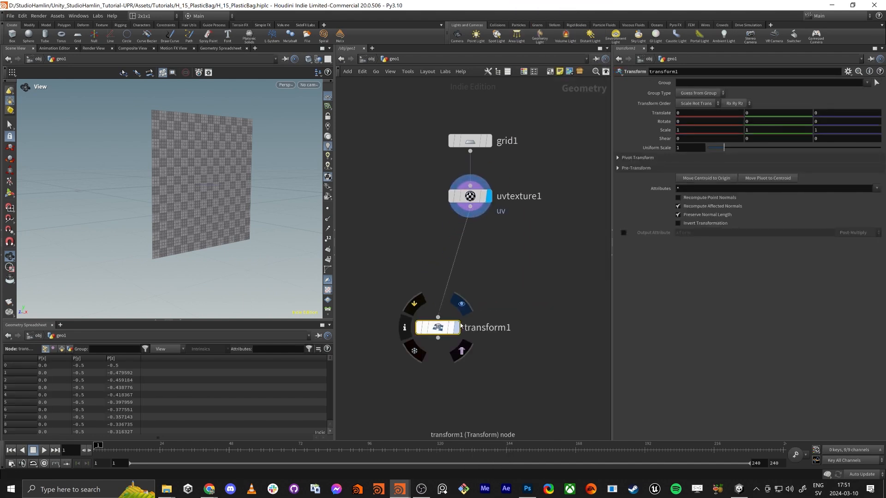
Duplicate transform1 and place the copy beside it, also fed by uvtexture1
right_click(437, 331)
key("Escape")
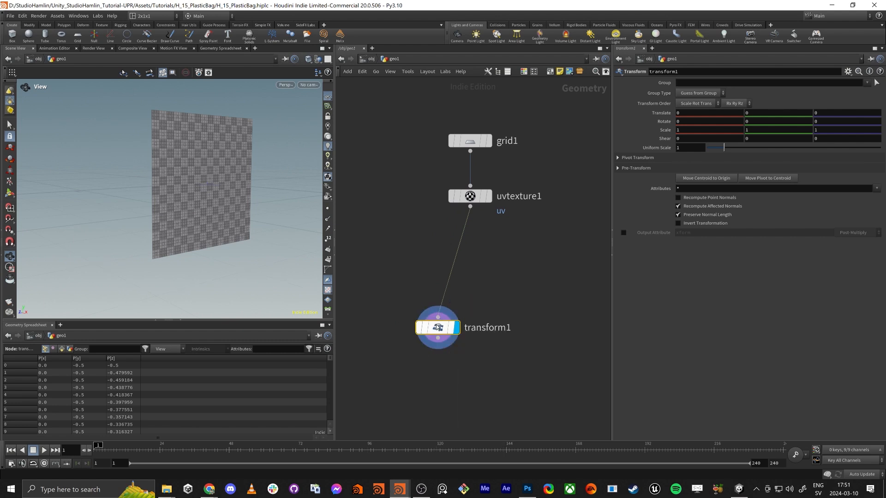
key("ctrl+v")
left_click_drag(520, 300, 540, 327)
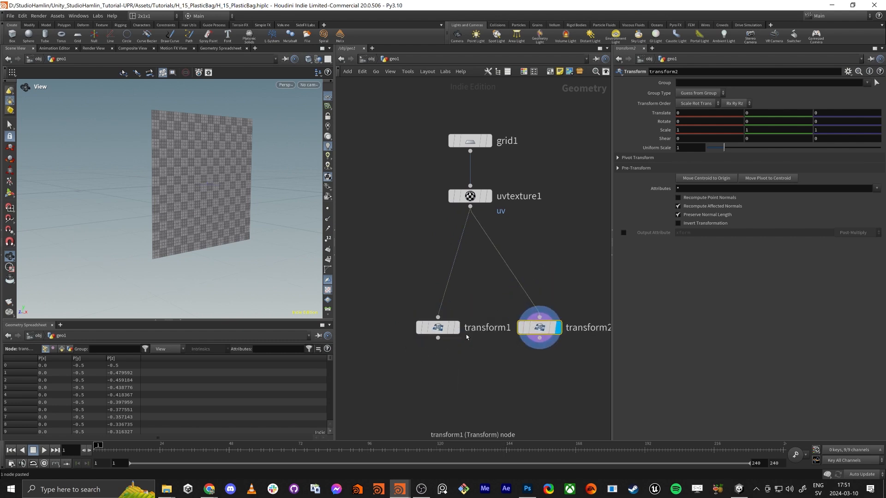
Try shifting the grid along X through the separate Transform nodes, and undo the translation changes
left_click(434, 331)
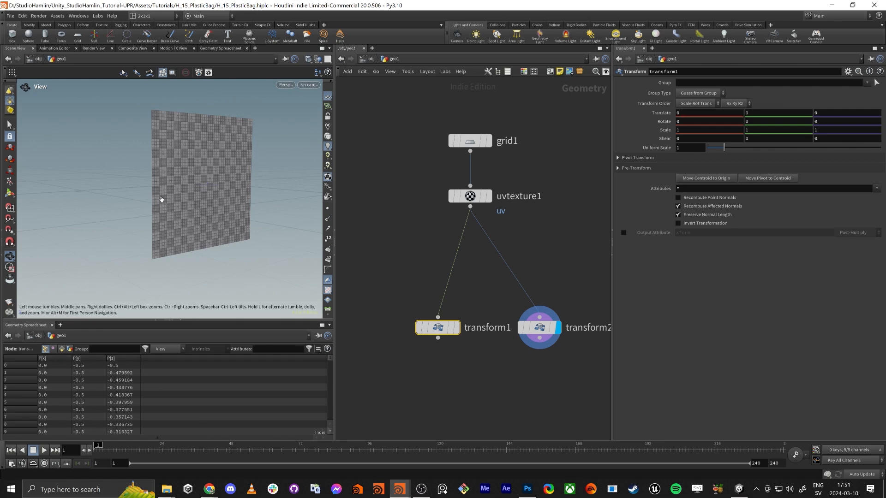
left_click_drag(155, 176, 190, 170)
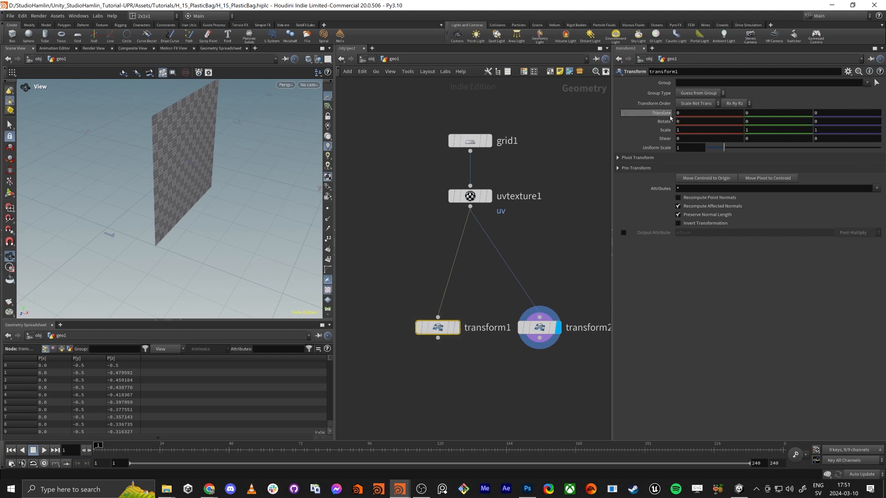
mouse_move(682, 113)
middle_mouse_down()
mouse_move(686, 97)
mouse_move(689, 113)
middle_mouse_up()
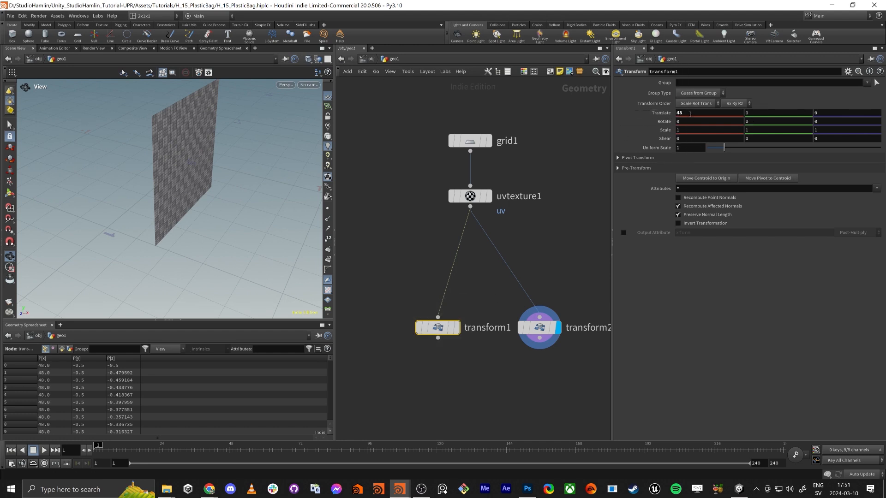
left_click(546, 325)
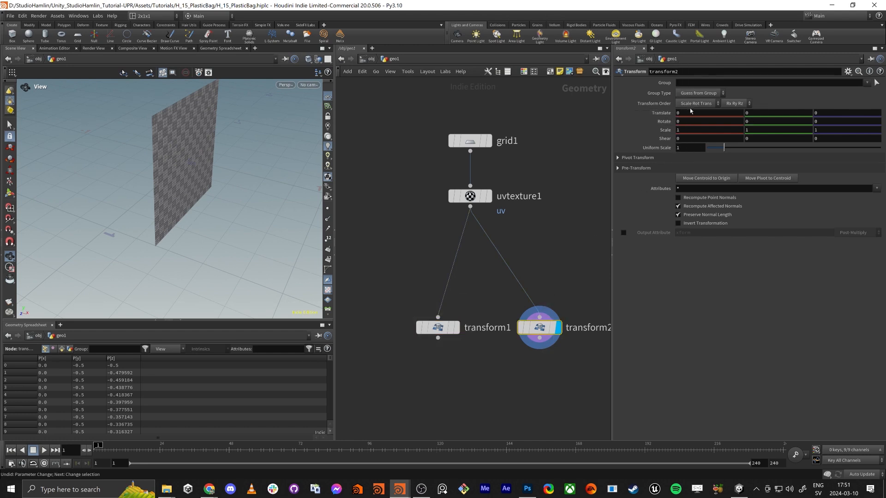
mouse_move(687, 113)
middle_mouse_down()
mouse_move(712, 115)
mouse_move(696, 115)
middle_mouse_up()
key("ctrl+z")
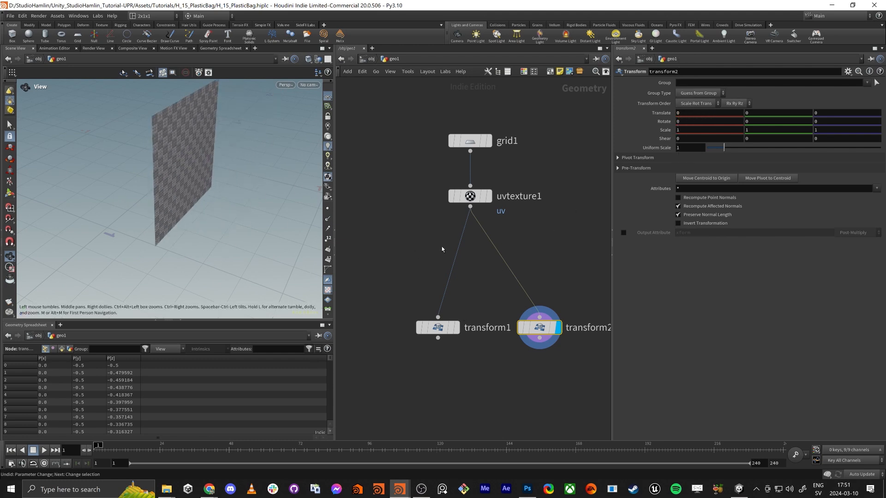
Link transform2's X translation to transform1's with a relative reference and negate it as -ch("../transform1/tx")
left_click(450, 327)
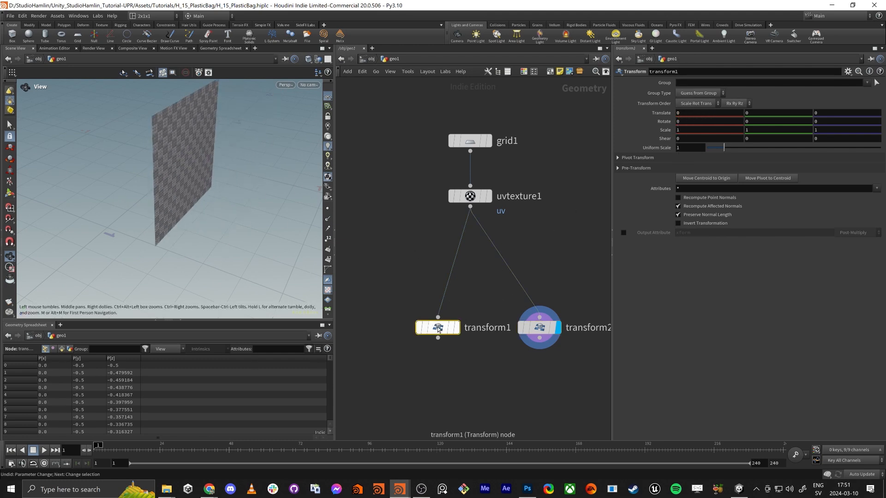
right_click(685, 113)
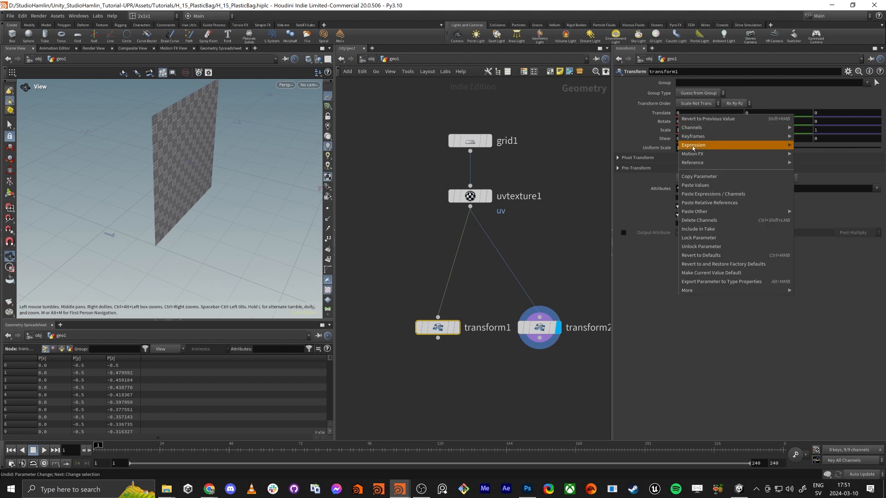
left_click(701, 180)
left_click(539, 327)
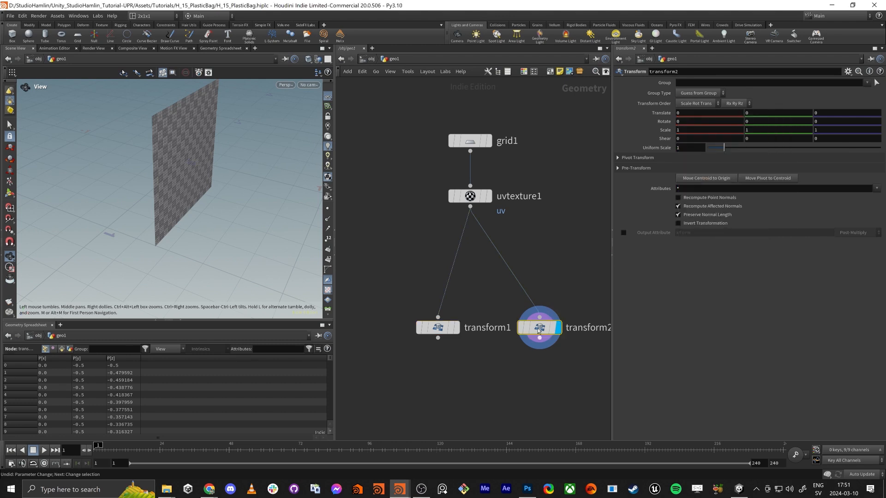
right_click(685, 113)
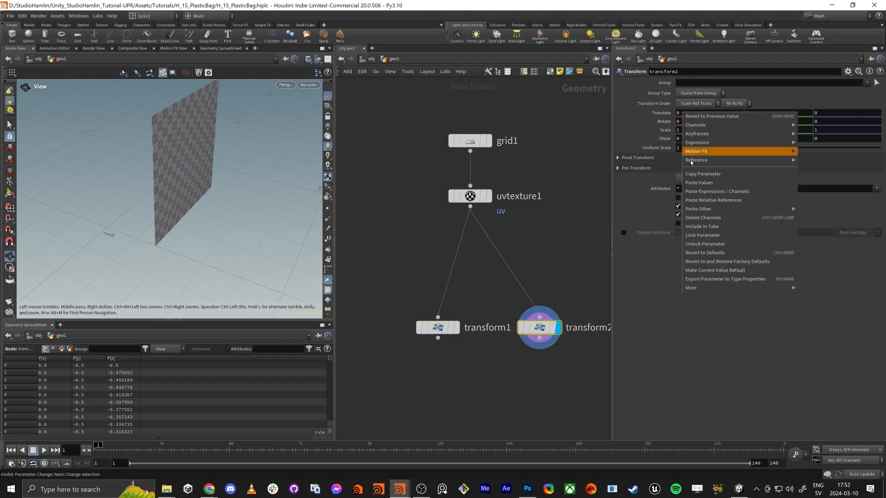
left_click(714, 200)
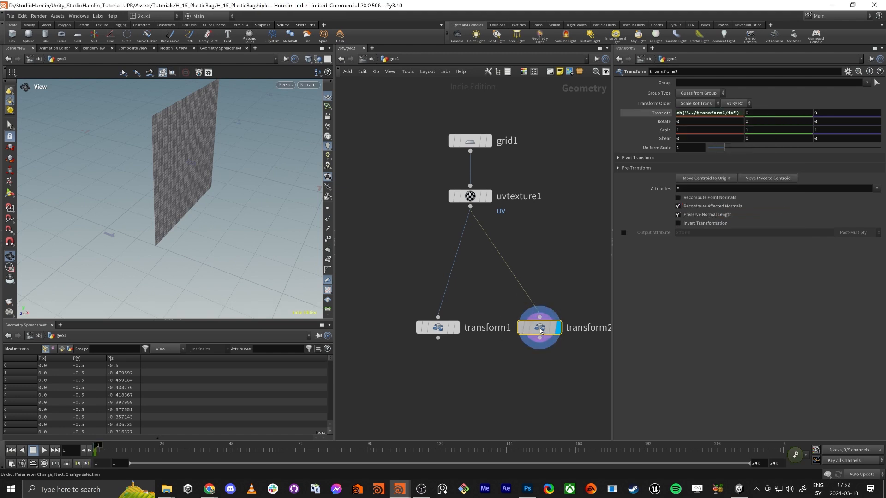
left_click(689, 114)
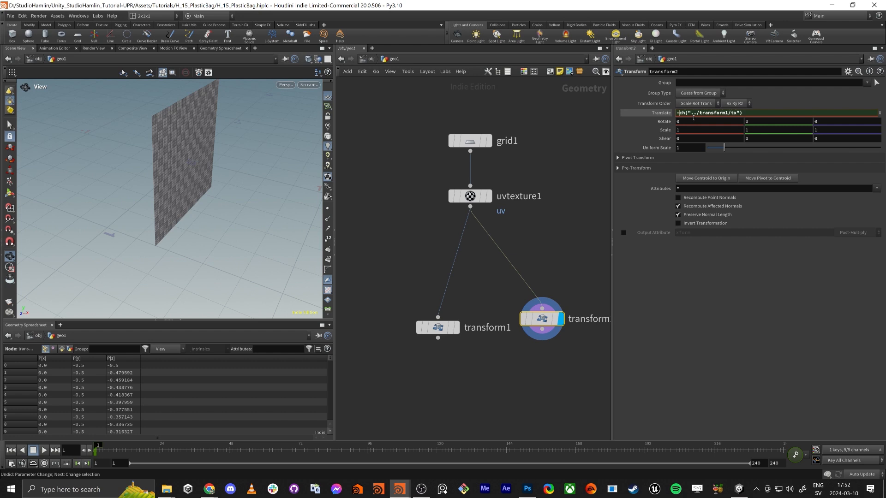
key("Return")
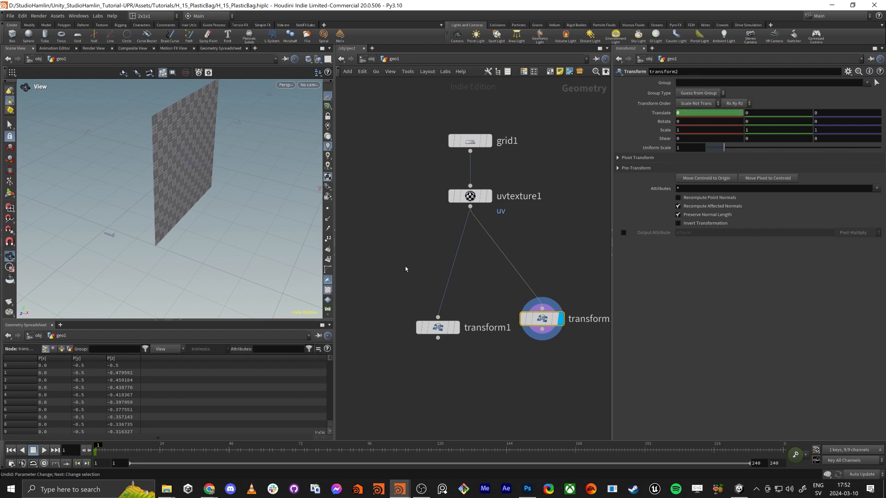
Set transform1's X translation to 0.366, displaying transform1 with transform2 templated for comparison
left_click_drag(406, 274, 460, 348)
middle_click(684, 113)
middle_click_drag(684, 112, 704, 123)
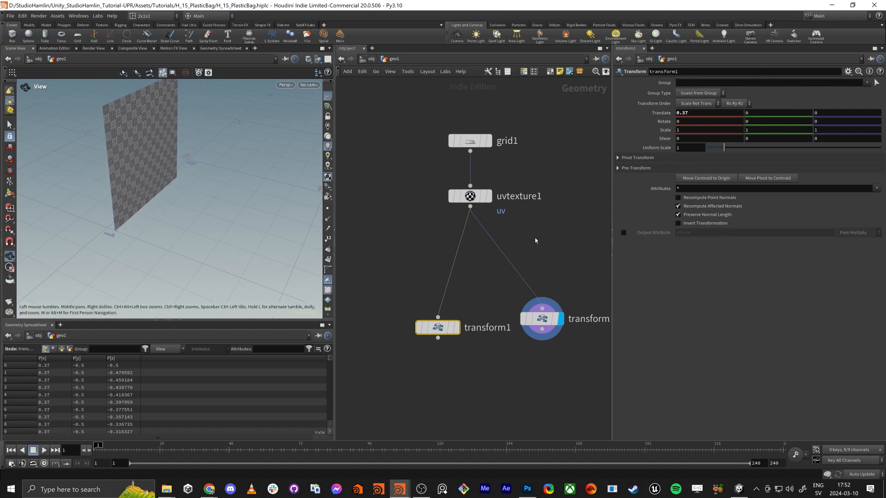
mouse_move(519, 318)
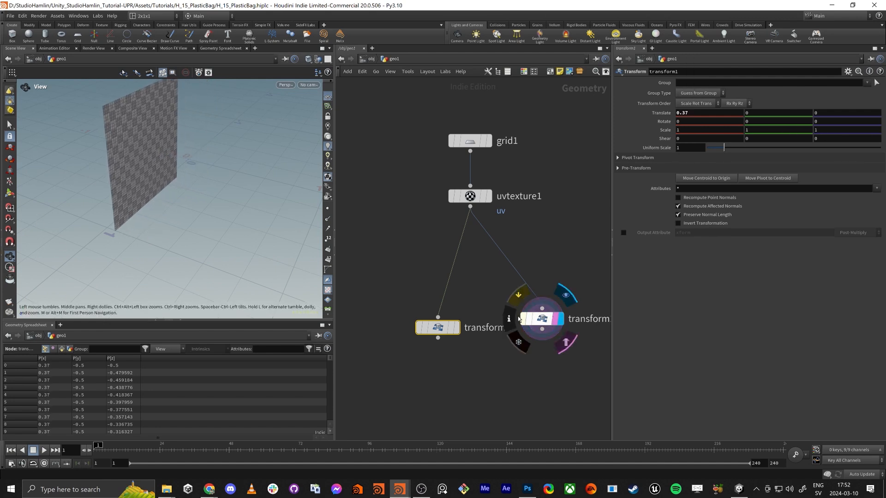
left_click(456, 328)
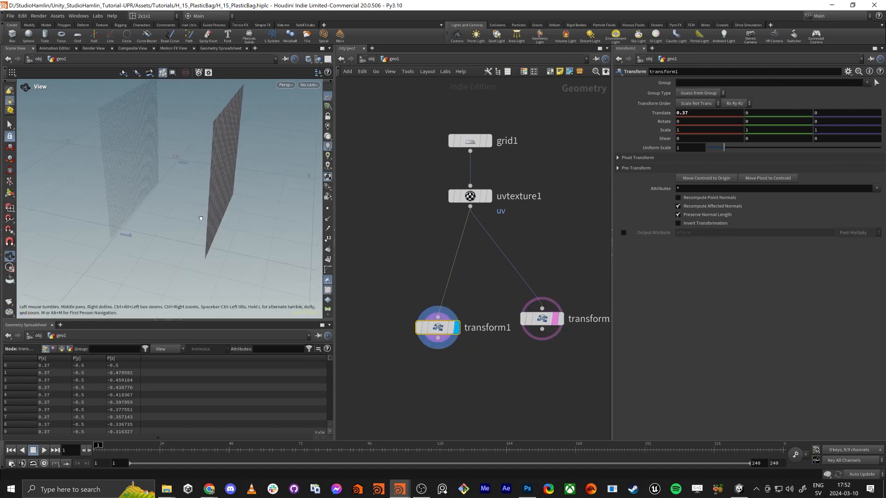
left_click_drag(201, 218, 215, 208)
middle_click_drag(698, 114, 674, 142)
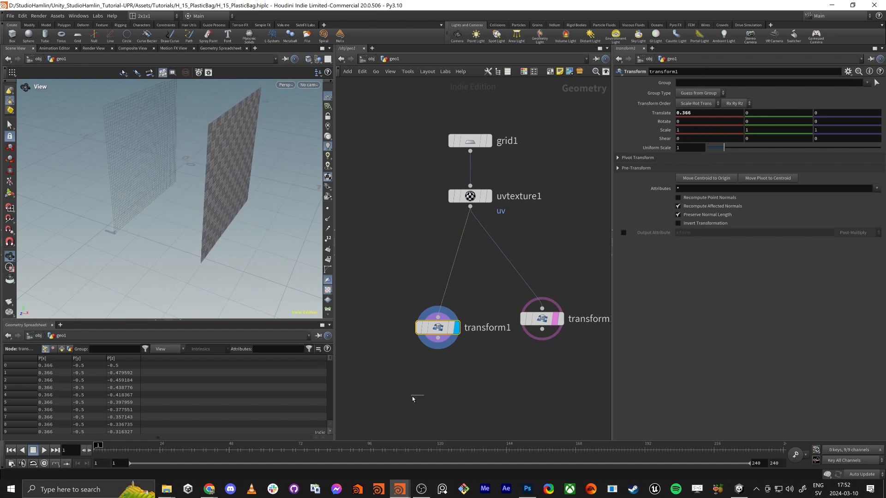
Combine the outputs of transform1 and transform2 in a Merge node below them and display the merged result
left_click_drag(412, 397, 590, 269)
left_click_drag(542, 329, 473, 418, "alt")
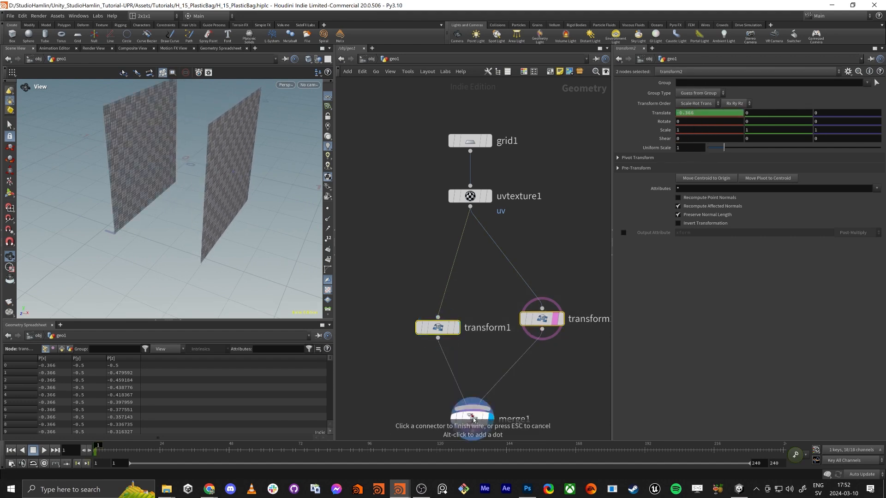
middle_click_drag(474, 419, 488, 324)
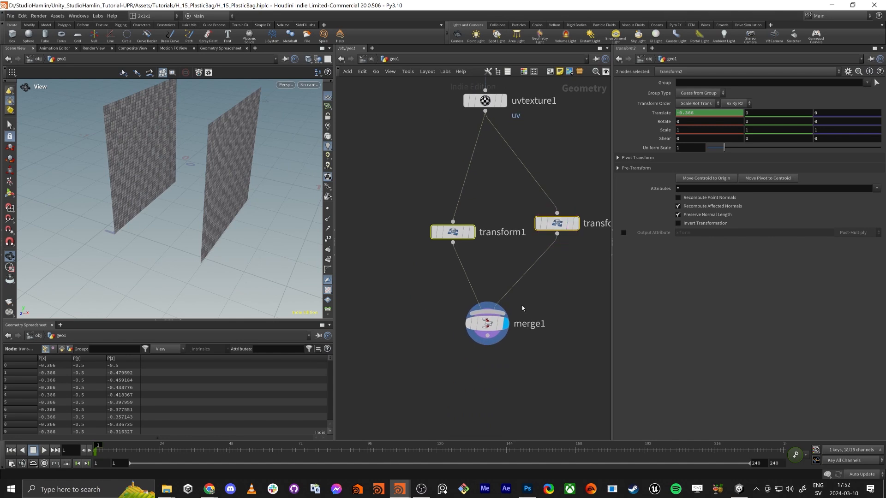
Widen the gap between the two grids by setting transform1's X translation to 0.38, and check both sides
left_click_drag(212, 194, 196, 205)
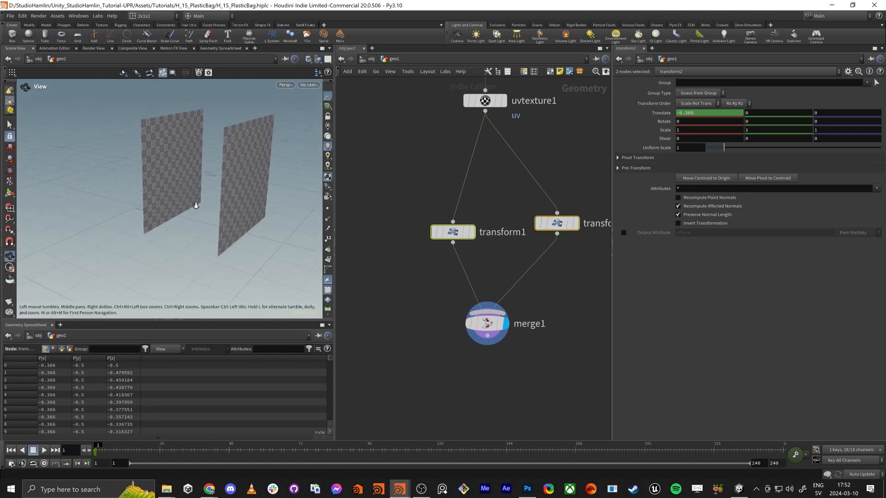
right_click_drag(196, 206, 202, 219)
left_click(455, 231)
middle_click_drag(718, 114, 771, 129)
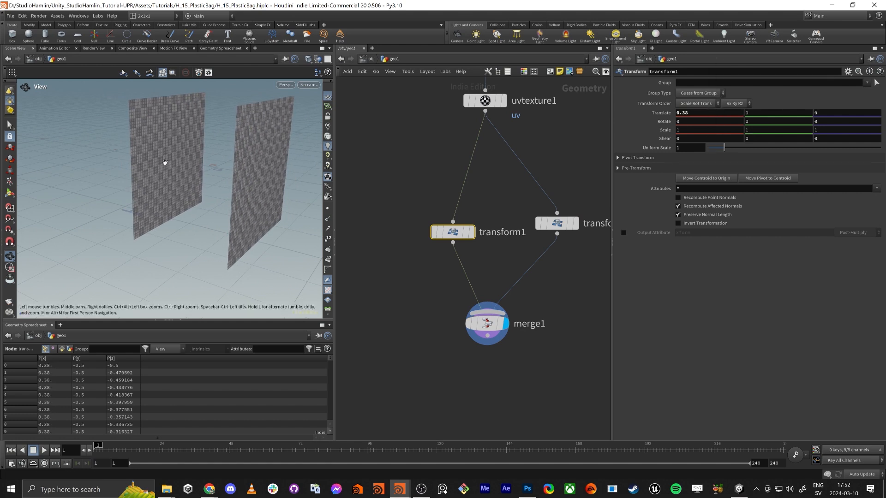
left_click_drag(172, 156, 219, 162)
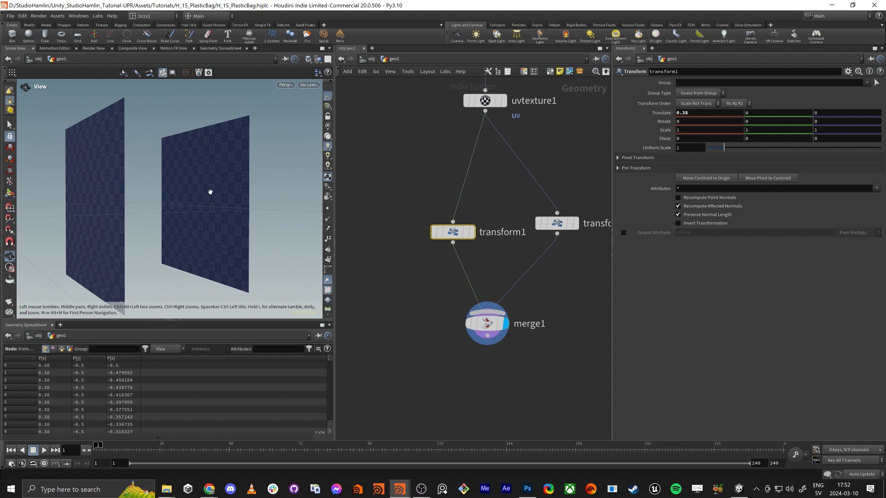
Display transform1 and transform2 individually to identify their grids, then swap the nodes' places so transform2 sits left of transform1
left_click_drag(210, 197, 217, 186)
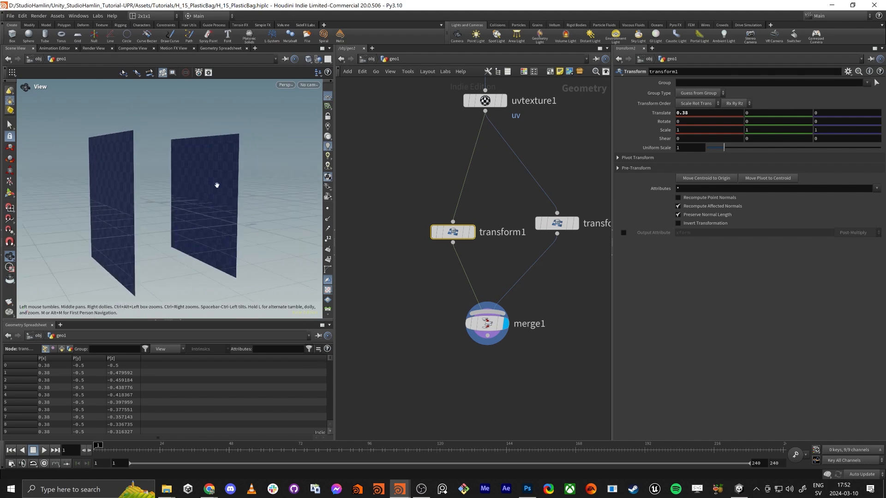
left_click_drag(151, 201, 121, 193)
left_click(474, 209)
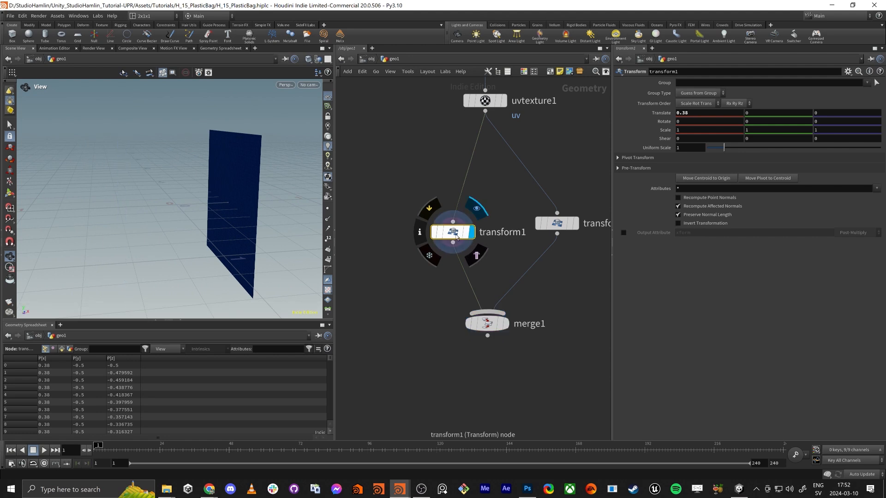
left_click(578, 227)
left_click(559, 224)
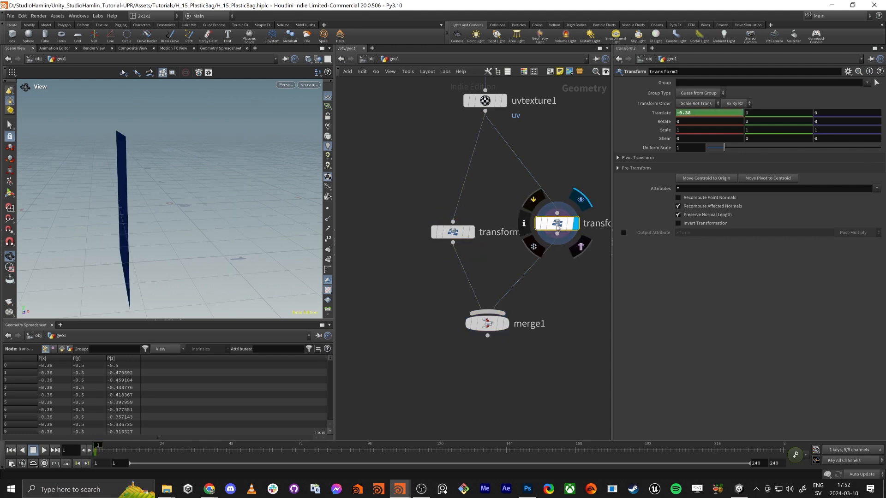
left_click_drag(559, 225, 391, 239)
left_click_drag(457, 236, 552, 244)
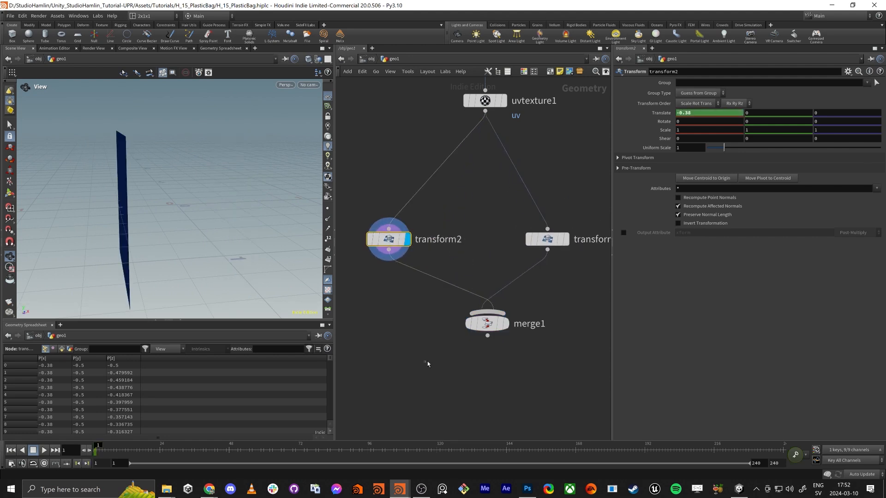
Reorder merge1's inputs so transform2 comes before transform1, and display the merged grids
left_click_drag(426, 362, 571, 283)
left_click_drag(619, 96, 619, 87)
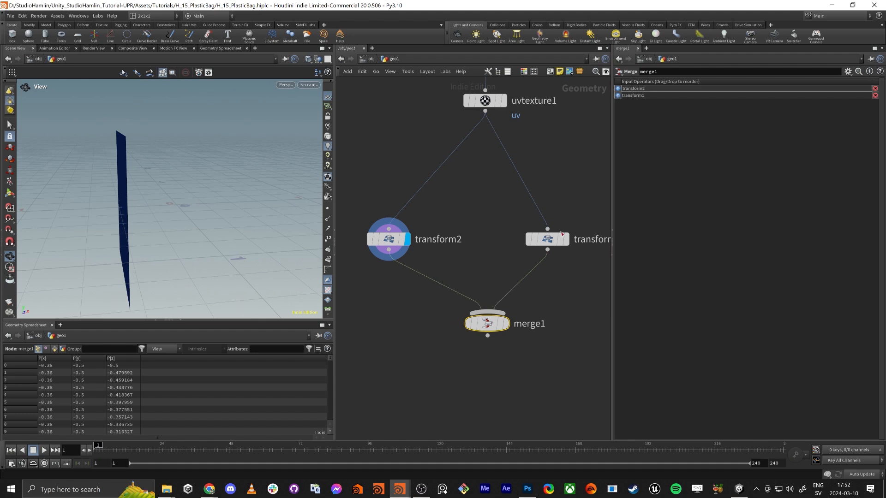
left_click(506, 324)
left_click_drag(217, 265, 160, 165)
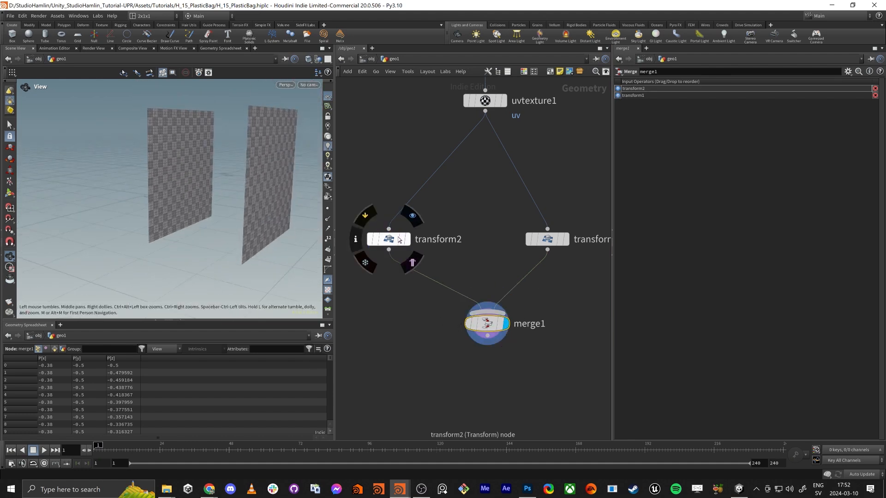
Insert a Reverse node between transform2 and merge1, and check the face direction of both grids
left_click_drag(389, 239, 398, 196)
key("Tab")
type("rev")
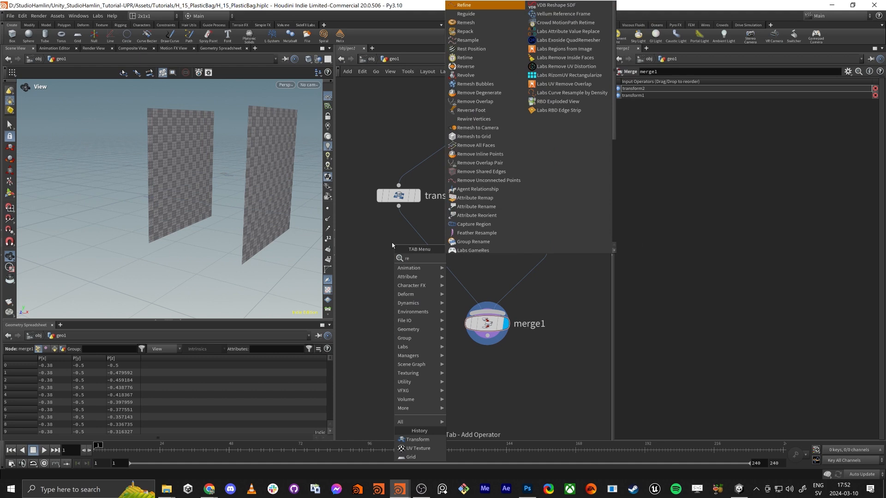
key("Return")
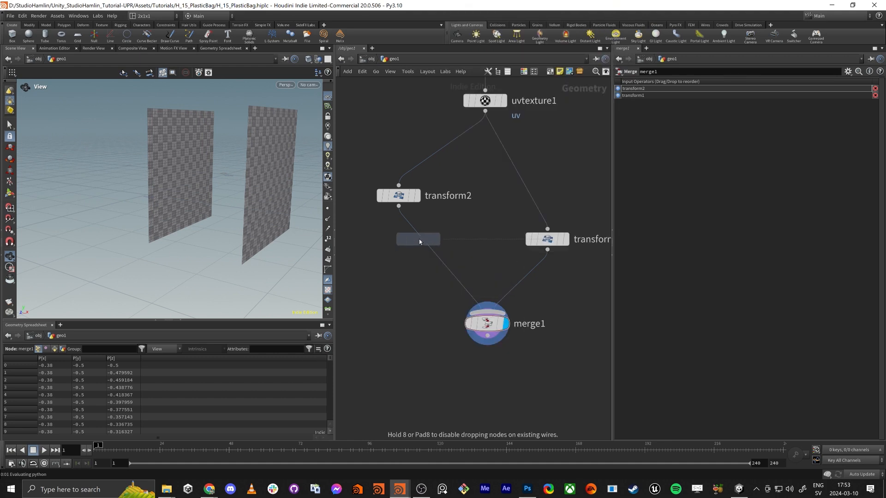
left_click(422, 239)
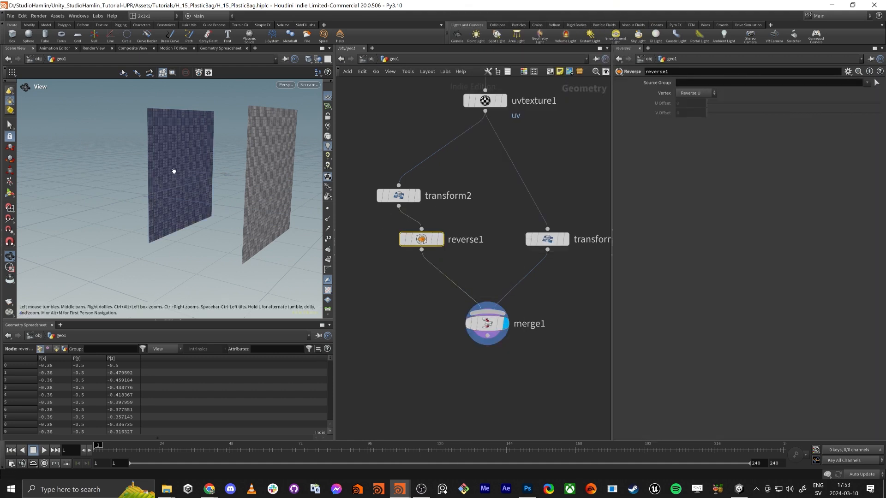
left_click_drag(174, 171, 171, 172)
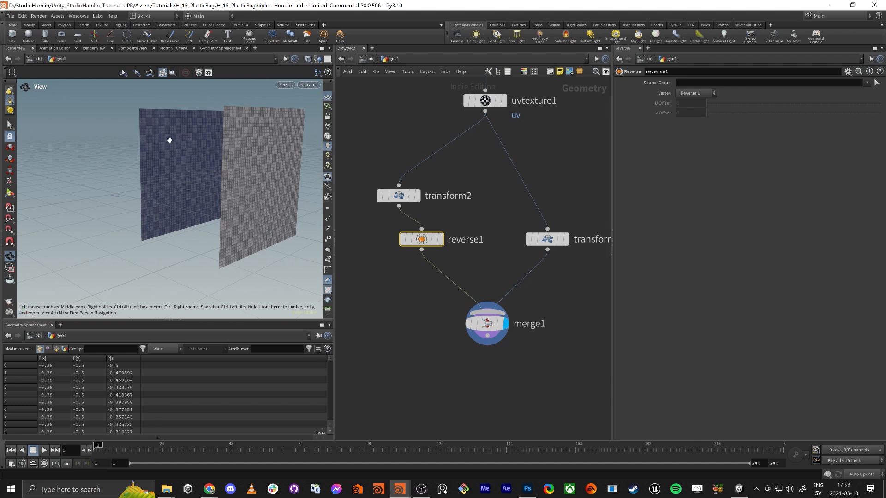
left_click_drag(170, 140, 276, 175)
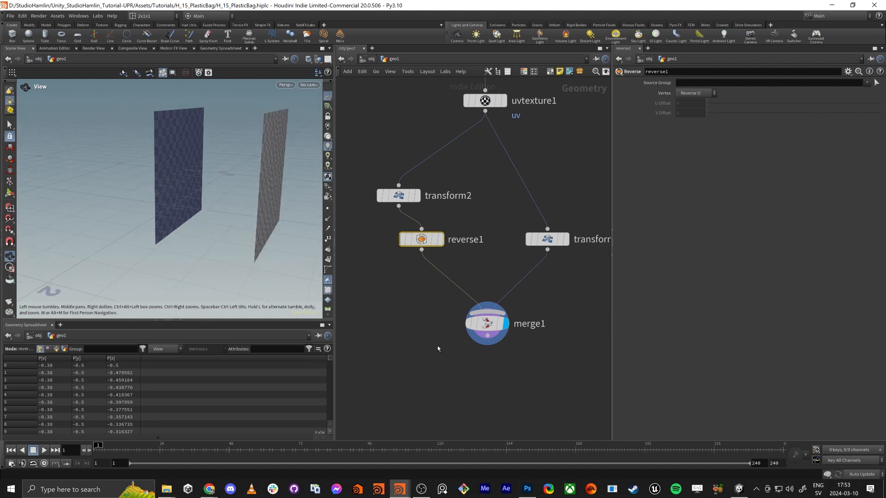
Add a Vellum Configure Cloth node below merge1, connected to its output, and display it
middle_click_drag(438, 349, 432, 325)
key("Tab")
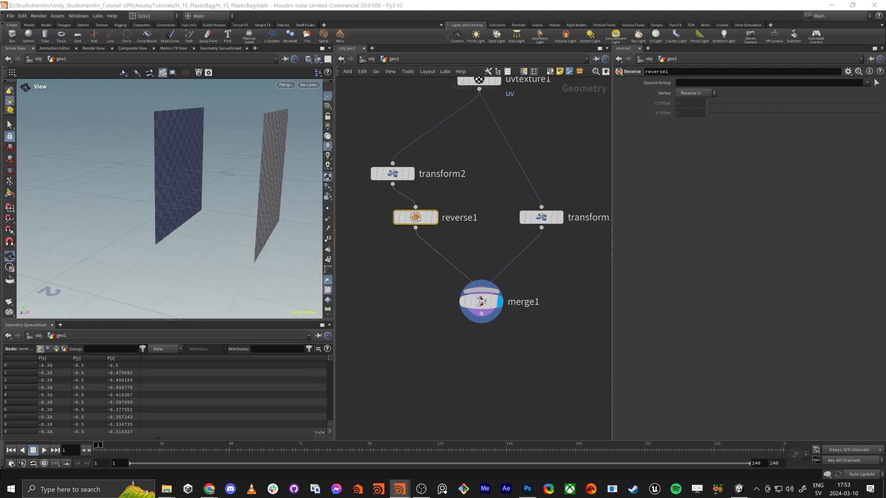
left_click_drag(482, 302, 486, 296)
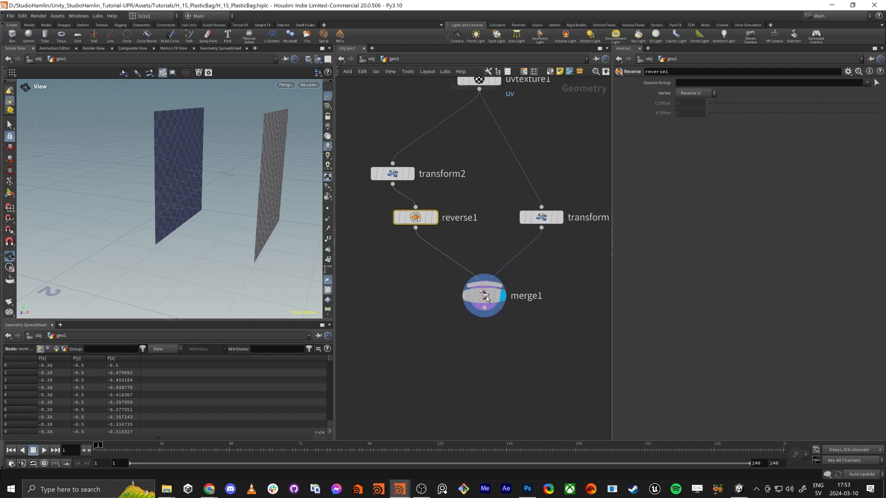
left_click(484, 308)
key("Tab")
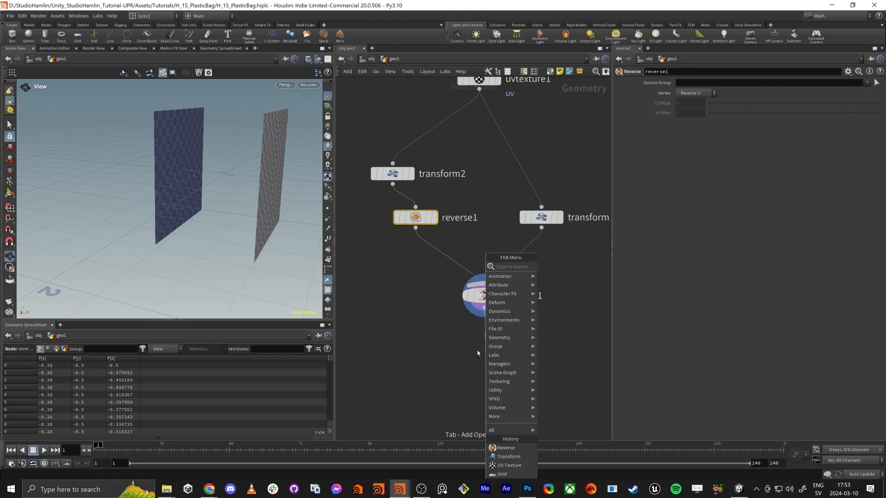
type("vellum clo")
key("Return")
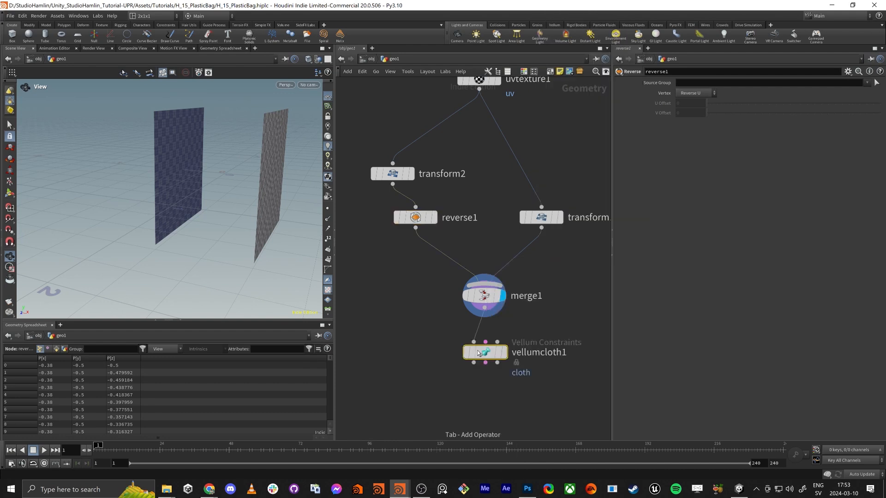
left_click(484, 352)
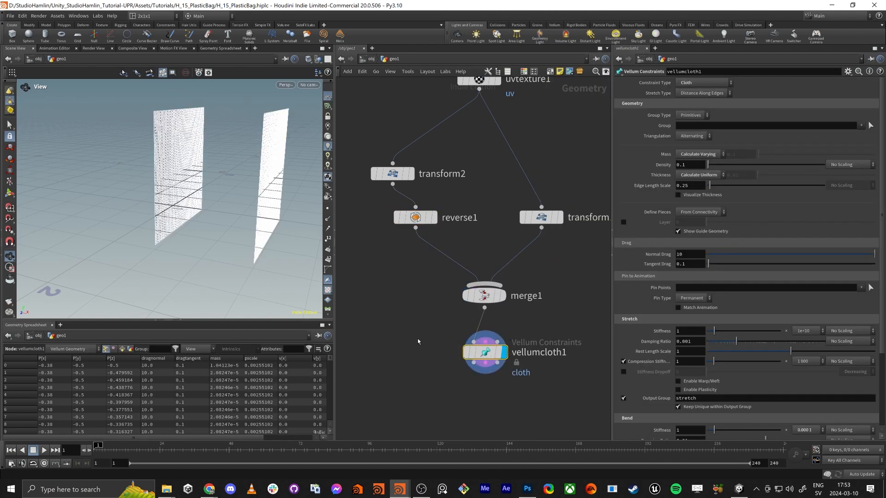
middle_click_drag(419, 340, 393, 283)
left_click_drag(101, 166, 208, 178)
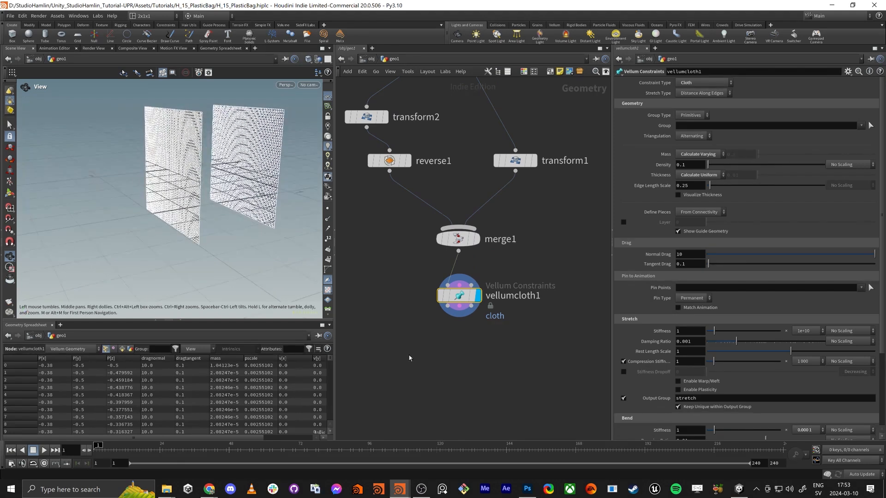
middle_click_drag(456, 340, 447, 297)
left_click(447, 297)
left_click(440, 264)
left_click(446, 345)
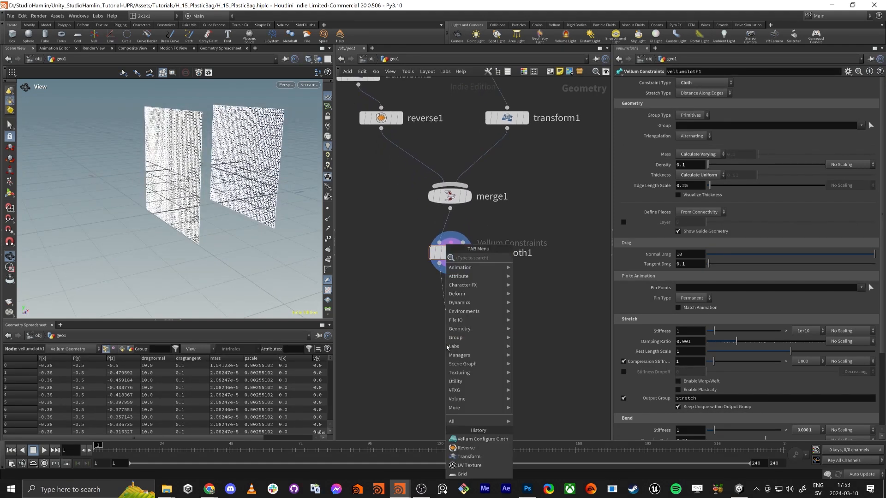
type("velu")
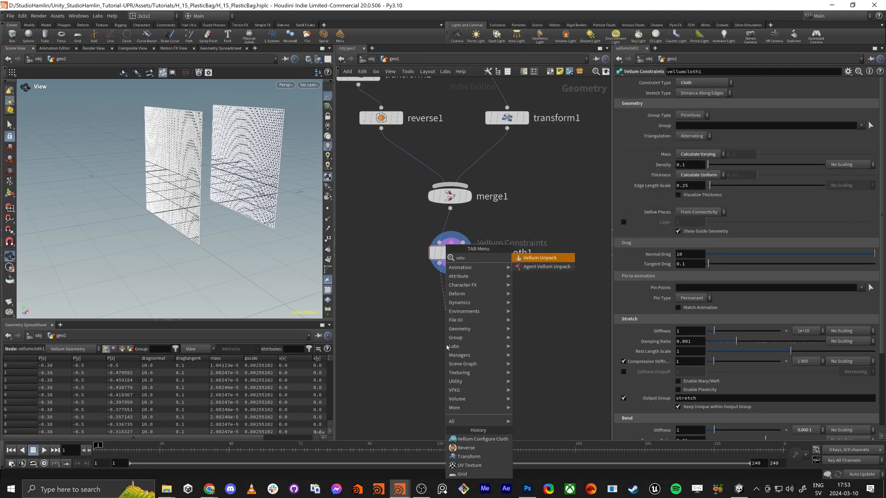
key("BackSpace")
type("lum solv")
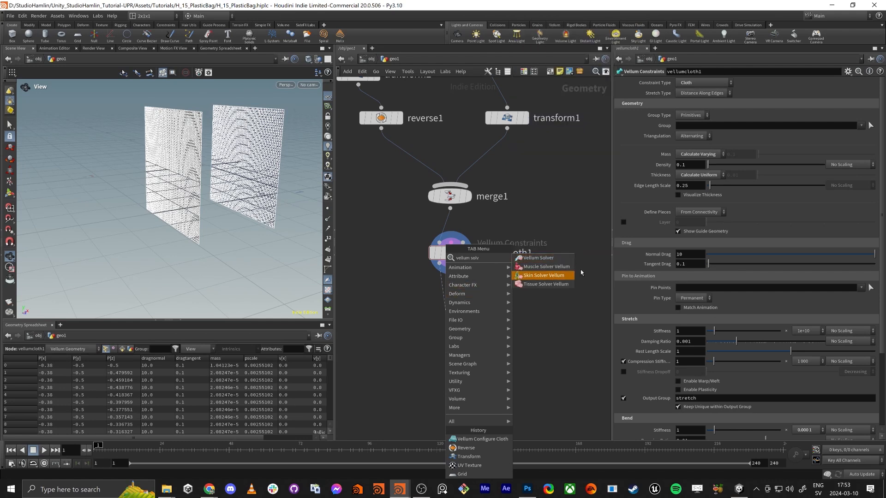
key("Escape")
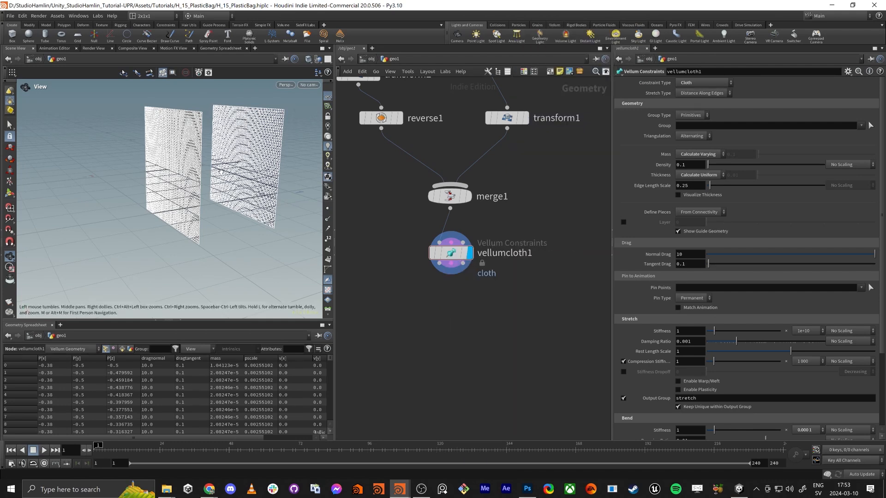
Add a Vellum Drape node fed by all three outputs of vellumcloth1, align it underneath, and display it
left_click_drag(176, 175, 201, 172)
key("Tab")
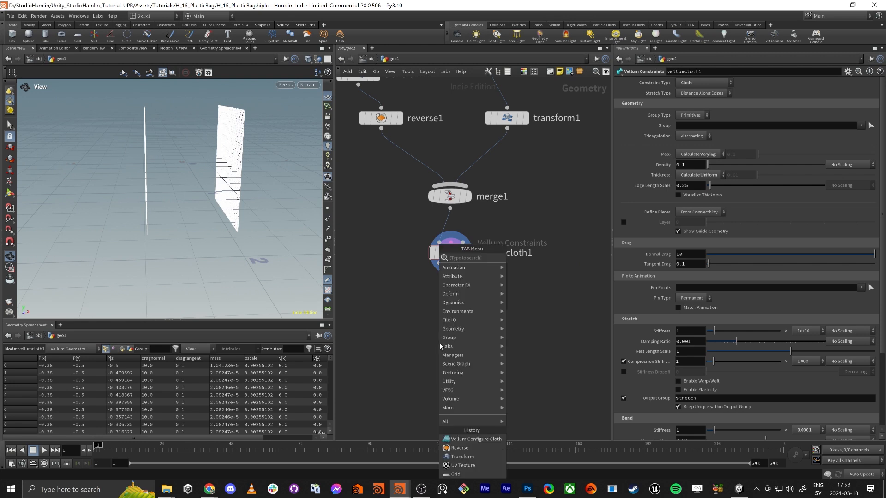
type("vellum dra")
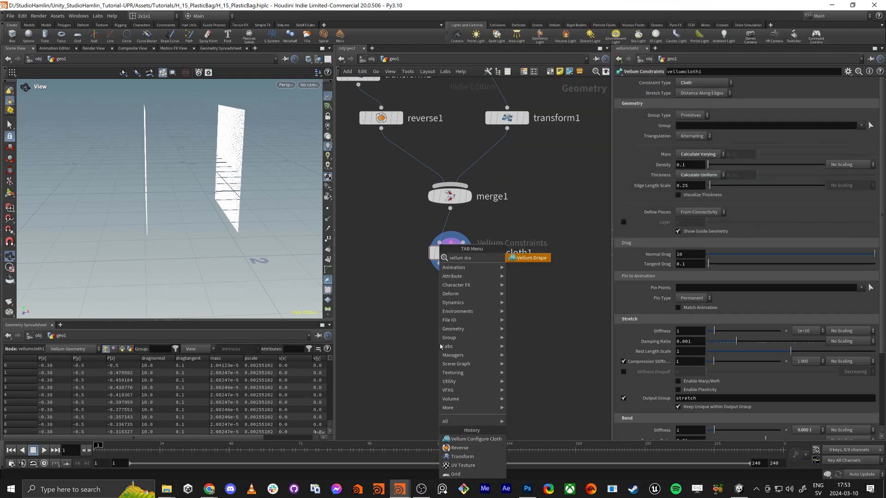
key("Return")
left_click(439, 344)
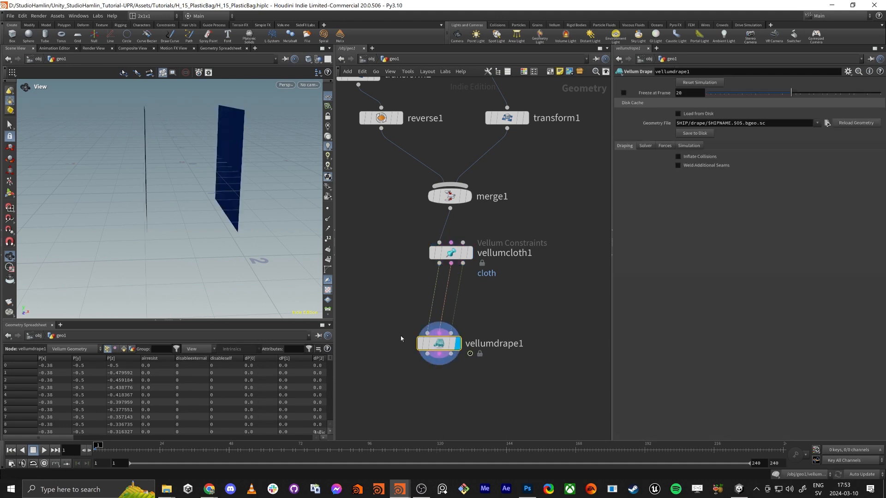
left_click_drag(444, 347, 456, 345)
mouse_move(458, 345)
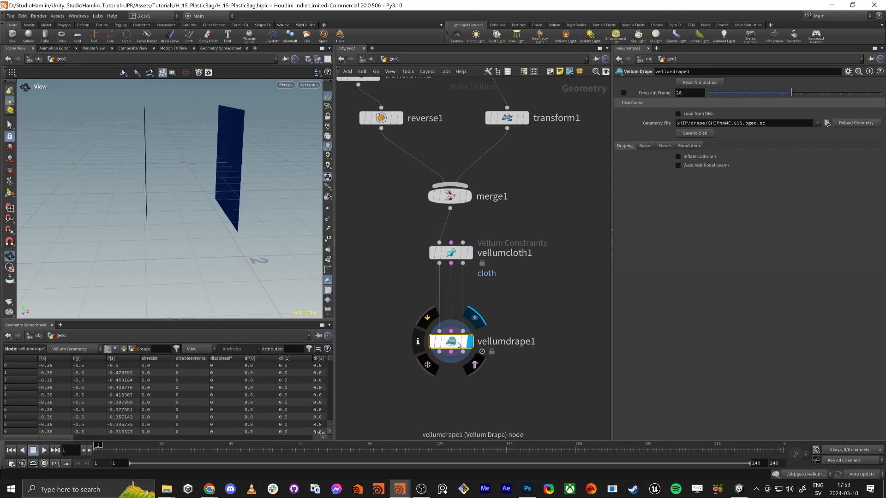
Enable Weld Additional Seams in vellumdrape1's draping settings
left_click_drag(194, 184, 196, 212)
scroll(189, 175, "up", 2)
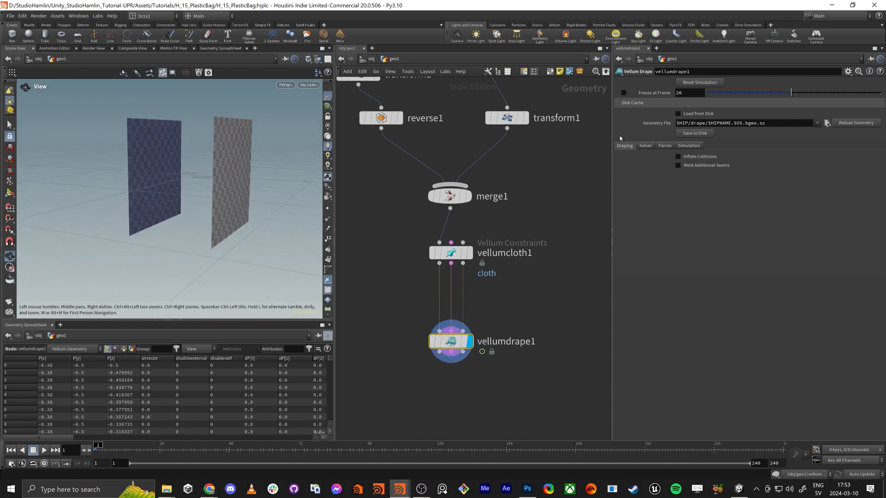
left_click(678, 165)
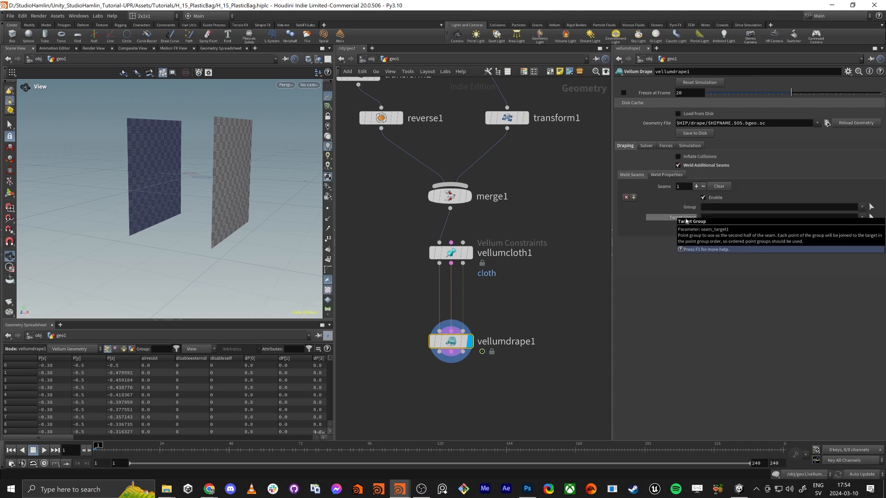
Make room between grid1 and uvtexture1 by moving both nodes up the network, with grid1 well above uvtexture1
middle_click_drag(398, 286, 427, 327)
left_click_drag(181, 159, 181, 160)
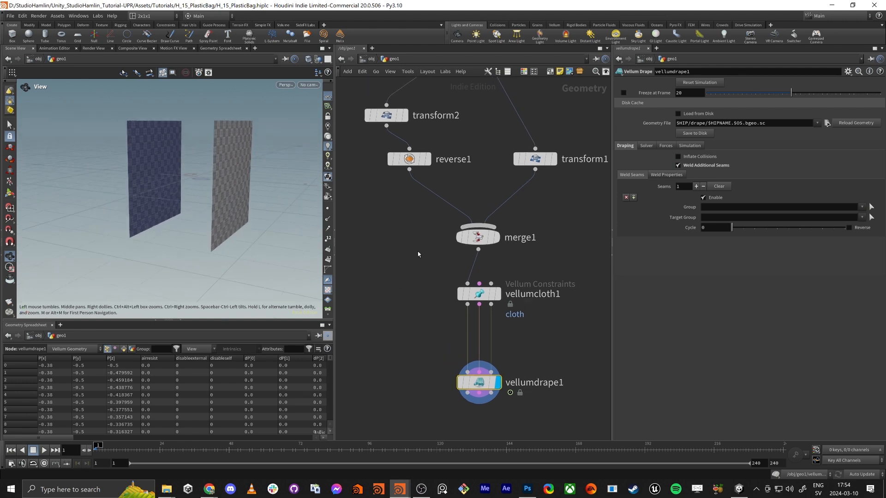
scroll(407, 242, "down", 2)
middle_click_drag(406, 242, 415, 298)
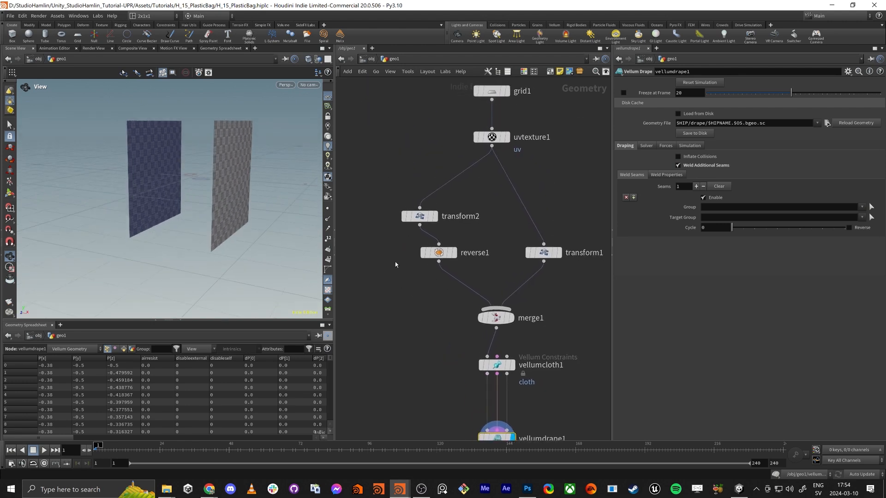
middle_click_drag(396, 265, 399, 332)
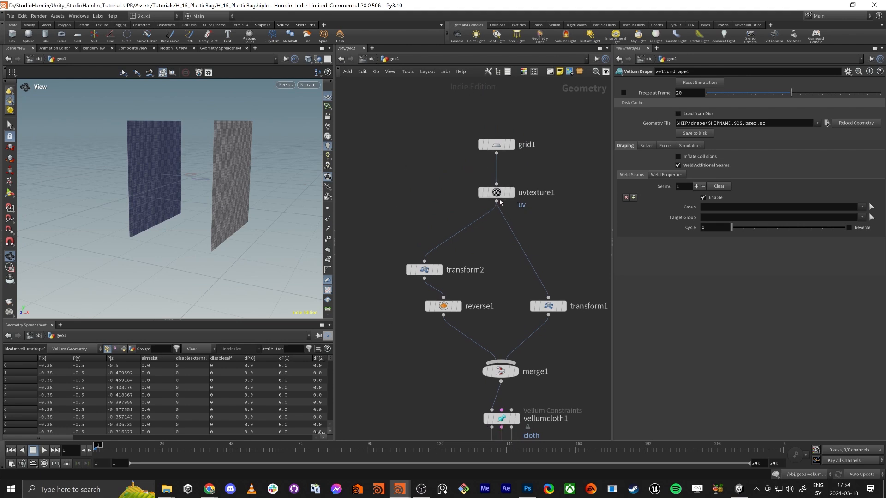
mouse_move(496, 196)
left_mouse_down()
mouse_move(497, 226)
mouse_move(497, 192)
left_mouse_up()
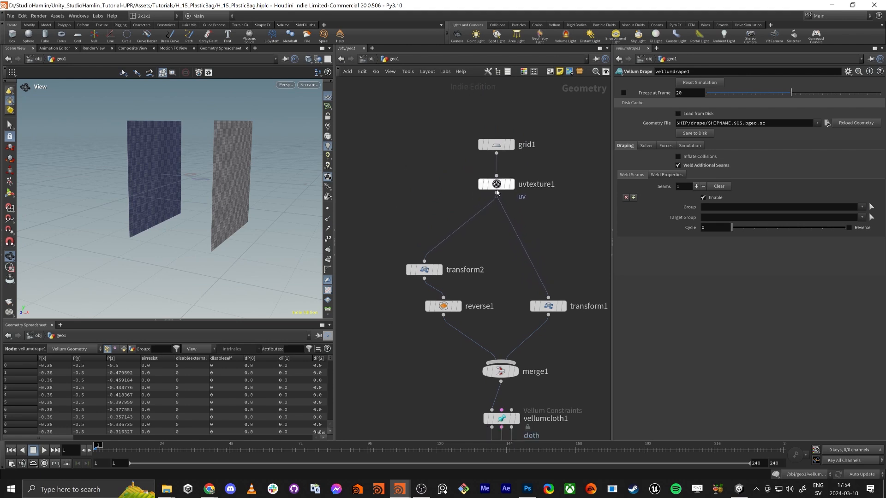
left_click_drag(497, 150, 497, 95)
middle_click_drag(478, 126, 465, 199)
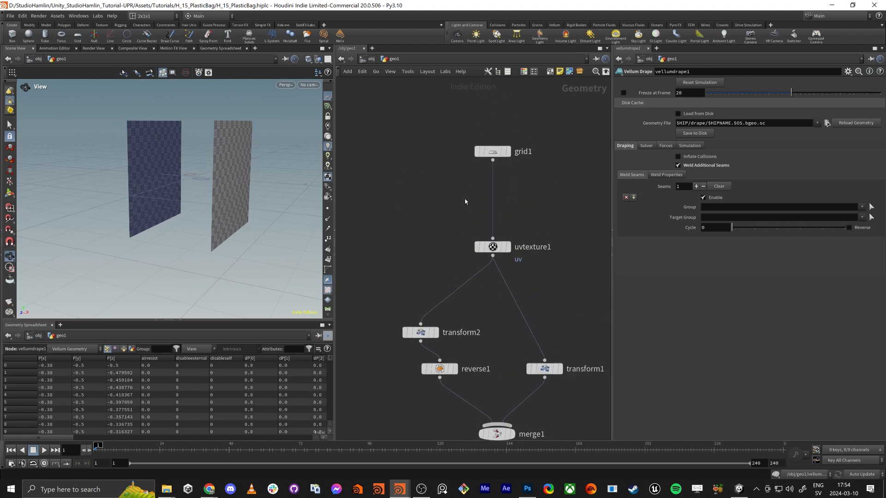
Insert a Group Create node between grid1 and uvtexture1, position it below grid1, and display it
key("Tab")
type("gro")
key("Return")
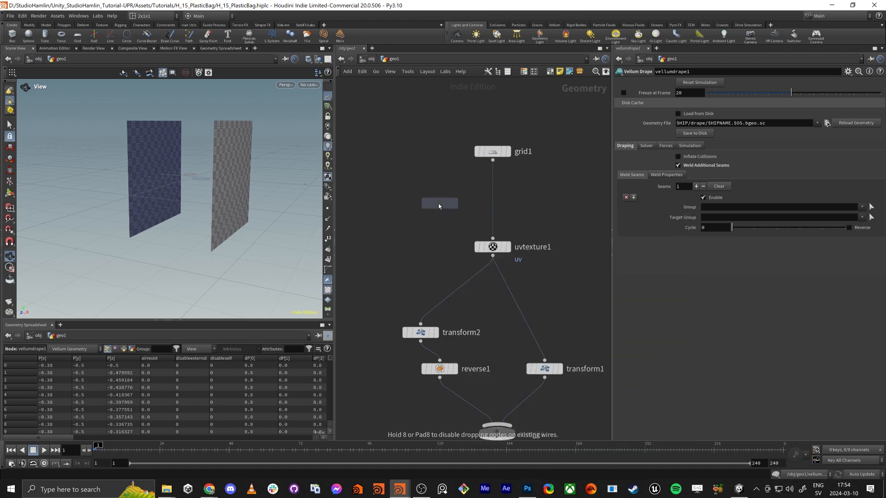
left_click(492, 182)
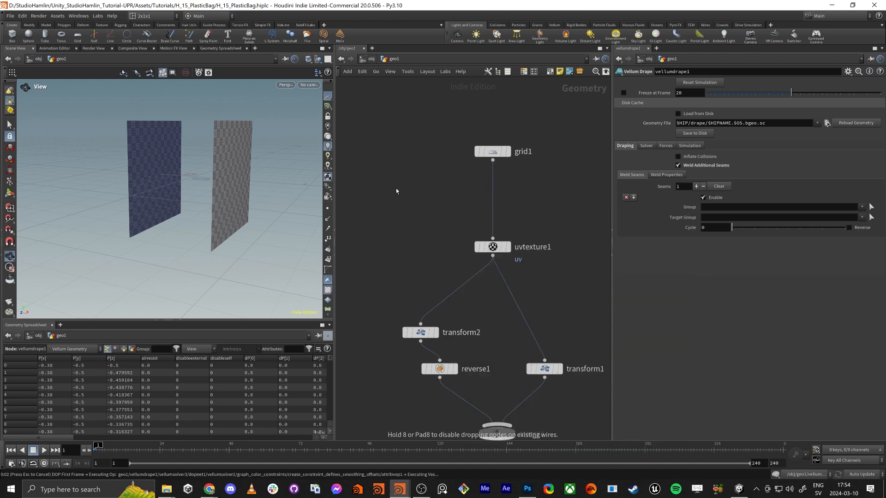
middle_click_drag(451, 226, 466, 283)
left_click_drag(470, 283, 554, 183)
left_click_drag(513, 204, 514, 133)
left_click(526, 178)
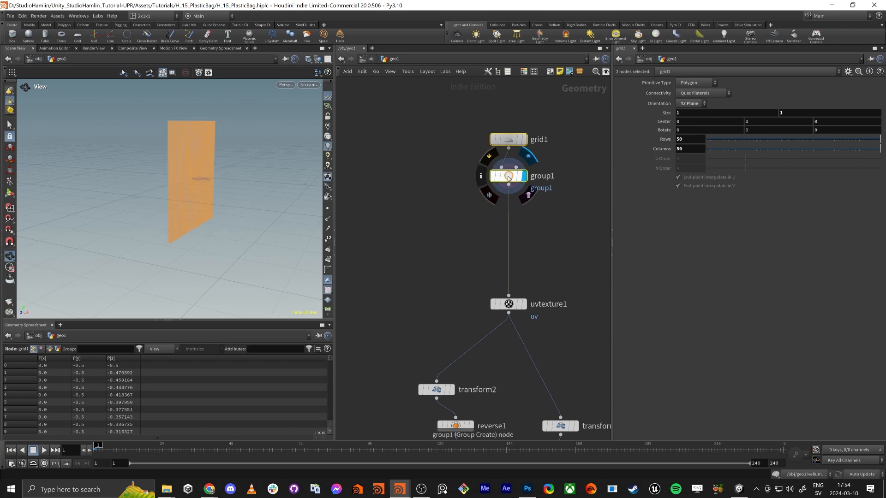
Set group1 to a Points group without a base group, including by edges only the points on unshared edges
left_click(508, 176)
left_click_drag(290, 192, 211, 185)
left_click(692, 92)
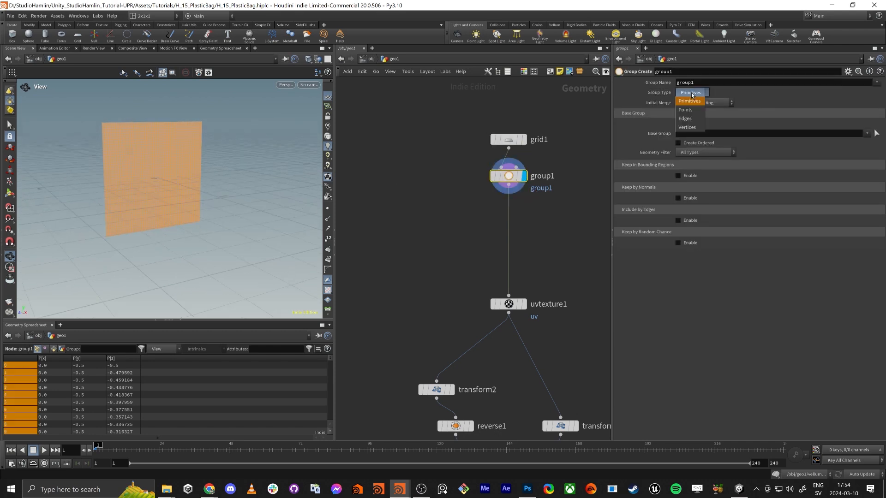
left_click(691, 103)
left_click(677, 124)
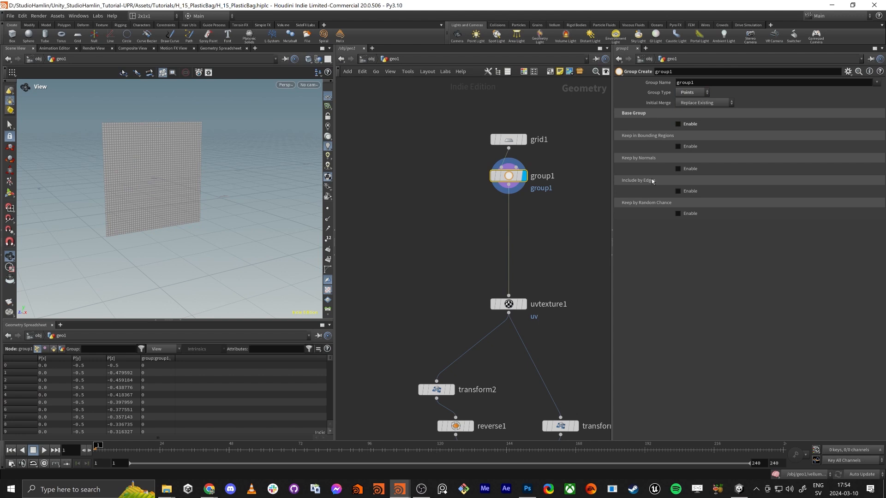
left_click(678, 191)
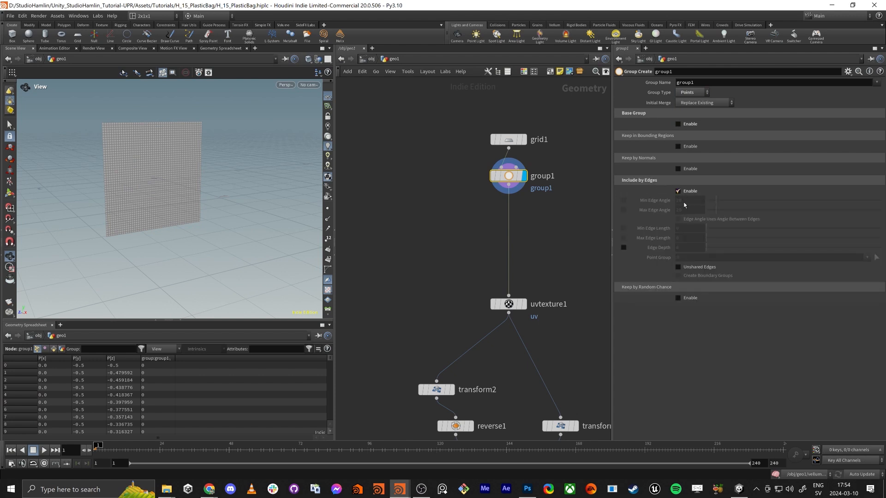
left_click(682, 267)
Examine the grouped boundary points around the grid's corners and border, briefly displaying the primitive numbers
scroll(110, 170, "up", 5)
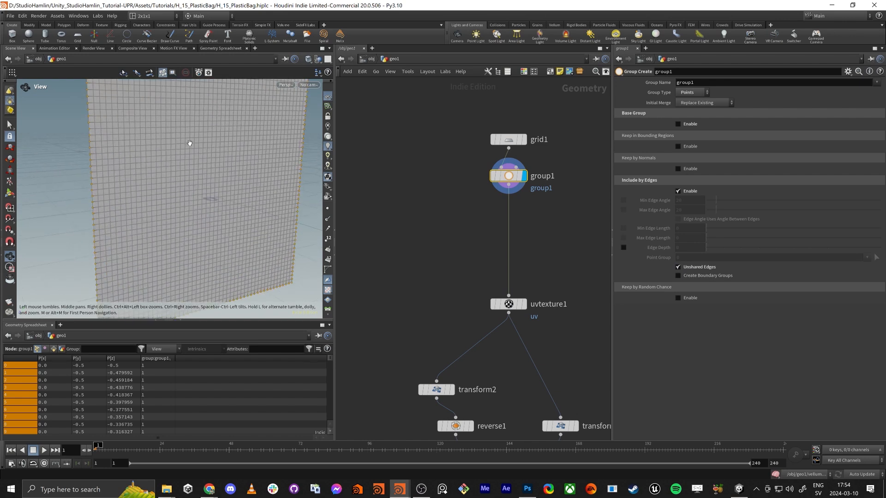
middle_click_drag(190, 142, 190, 226)
scroll(133, 180, "up", 7)
middle_click_drag(141, 139, 173, 185)
scroll(174, 153, "up", 4)
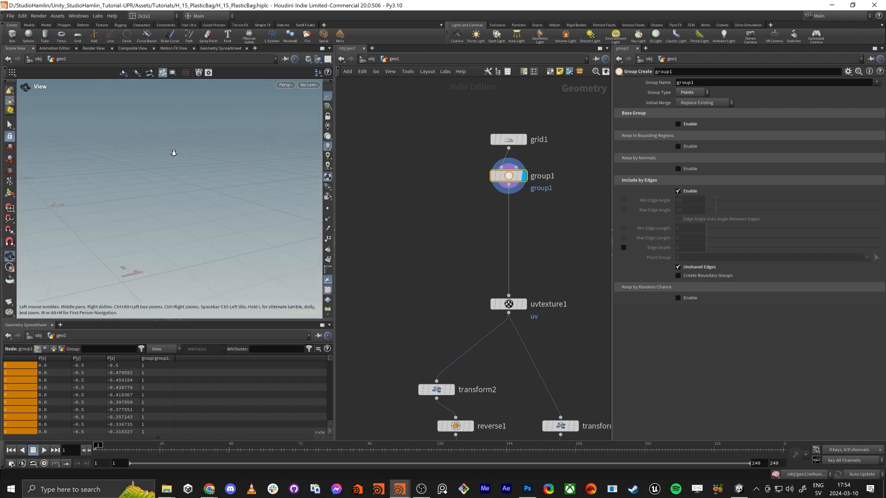
scroll(139, 155, "down", 4)
middle_click_drag(129, 162, 195, 206)
left_click_drag(195, 205, 153, 182)
scroll(153, 183, "up", 2)
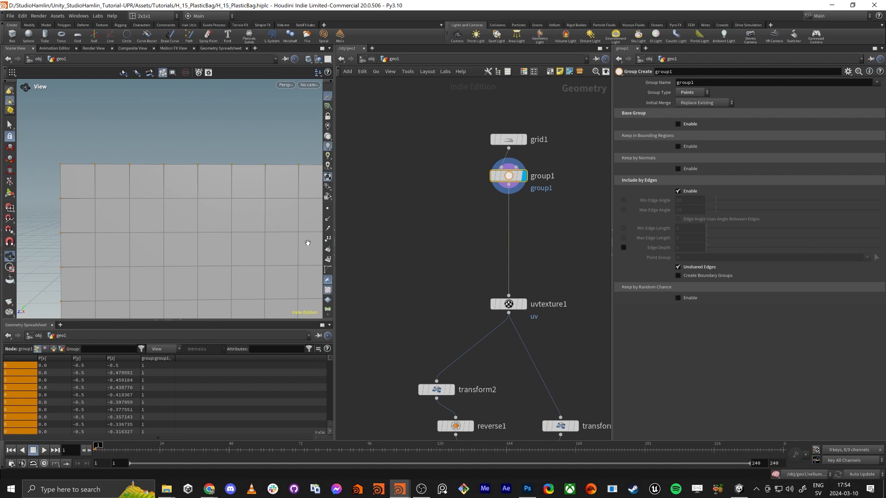
left_click(328, 260)
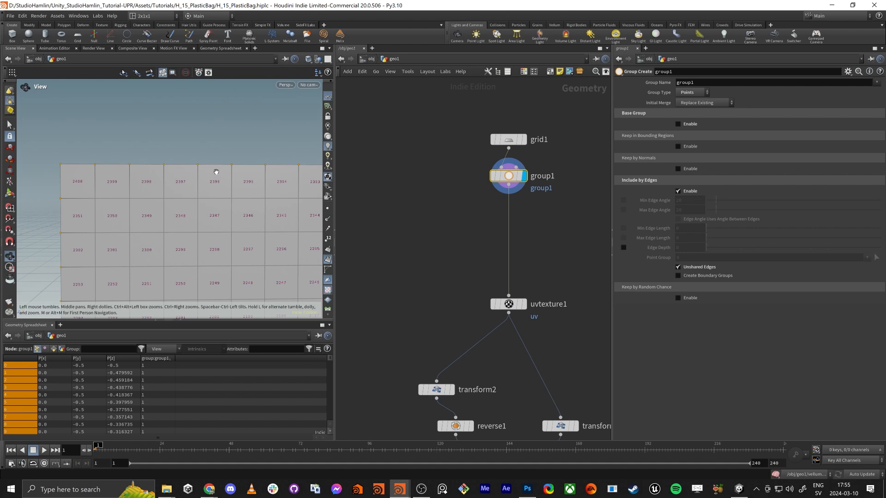
left_click(327, 260)
right_click_drag(216, 239, 138, 208)
middle_click_drag(139, 208, 204, 221)
right_click_drag(203, 221, 125, 199)
middle_click_drag(126, 199, 162, 219)
right_click_drag(163, 219, 157, 210)
middle_click_drag(173, 213, 159, 193)
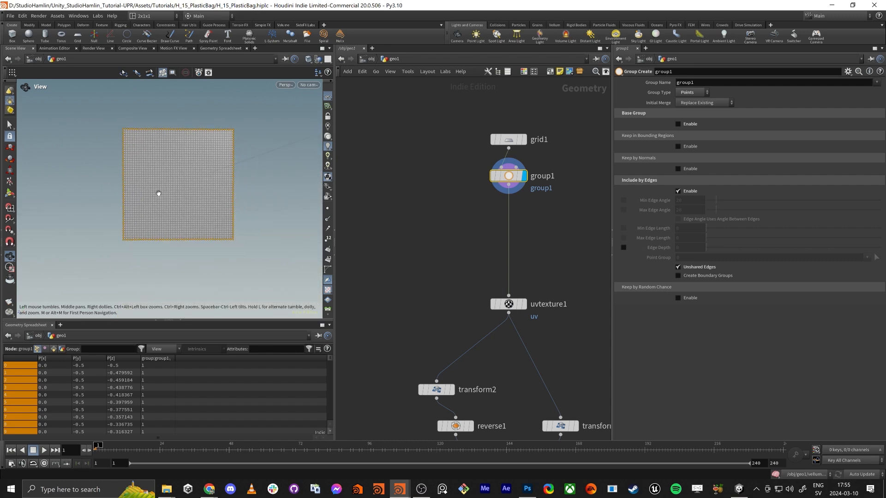
left_click_drag(158, 194, 197, 196)
Tidy the network by placing group1 just above uvtexture1, reverse1 directly under transform2, and transform1 slightly higher
middle_click_drag(457, 253, 450, 231)
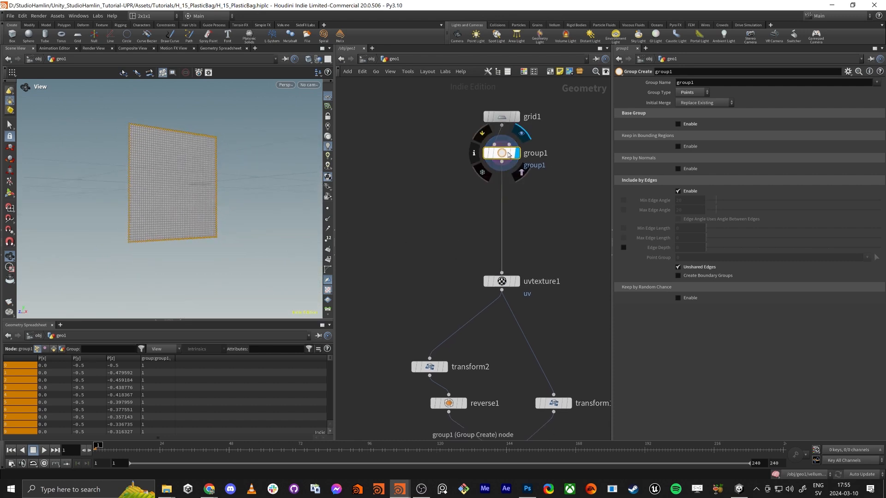
left_click_drag(502, 153, 502, 227)
middle_click_drag(456, 360, 439, 273)
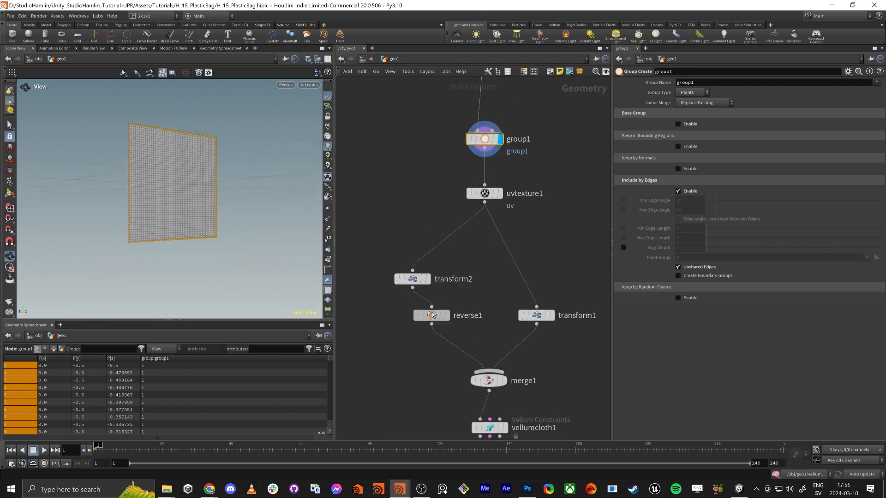
left_click_drag(436, 315, 418, 309)
mouse_move(537, 278)
left_mouse_down()
mouse_move(535, 266)
mouse_move(533, 294)
left_mouse_up()
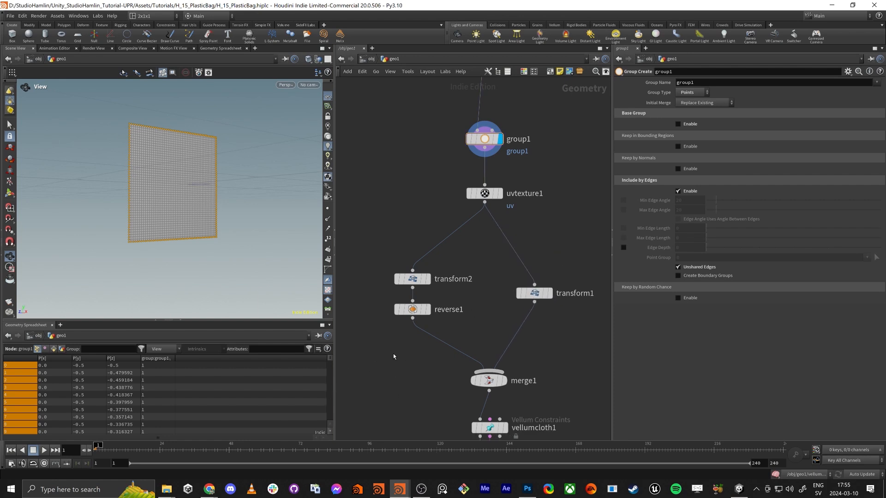
Insert a Group Rename node between reverse1 and merge1, and choose group1 as the group to rename
key("Tab")
type("group re")
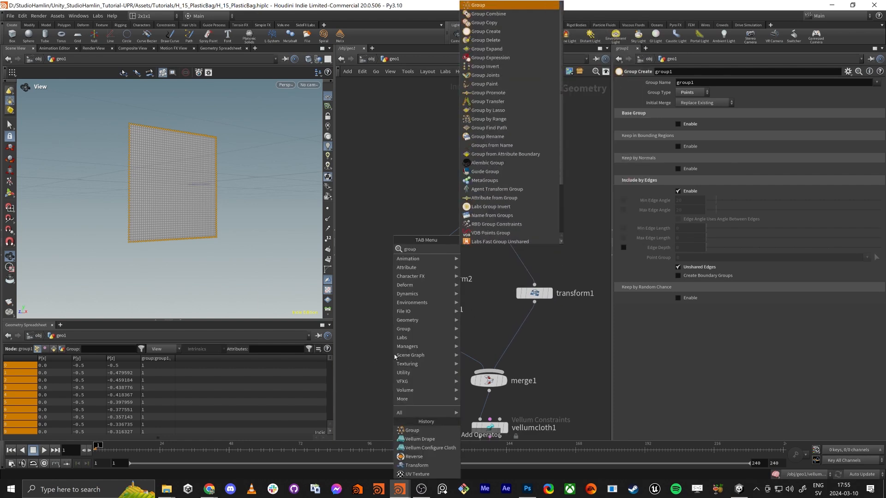
key("Return")
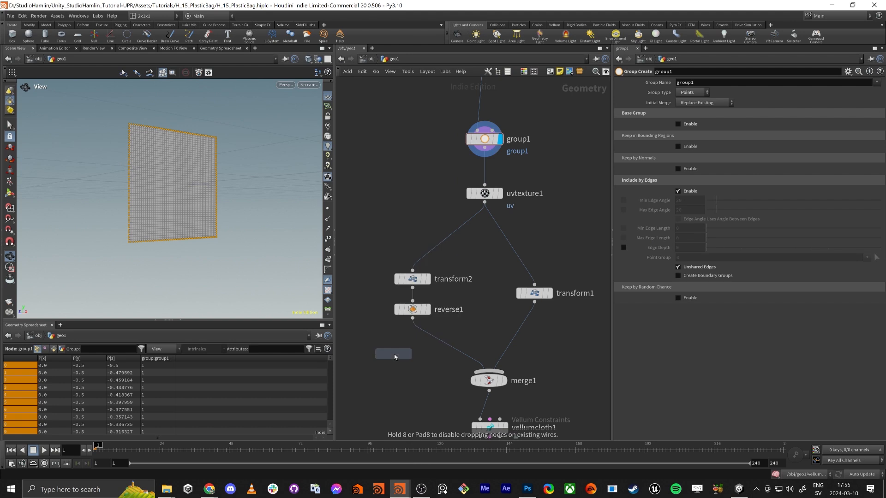
left_click(434, 337)
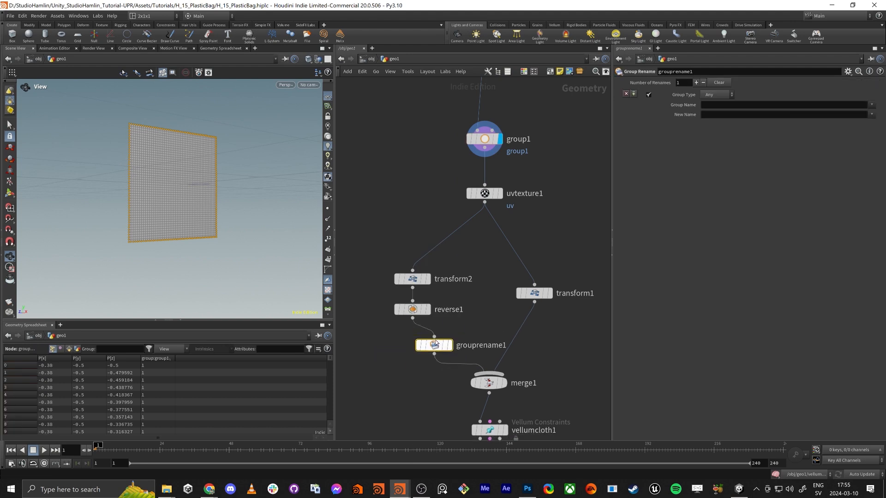
left_click(872, 105)
left_click(864, 118)
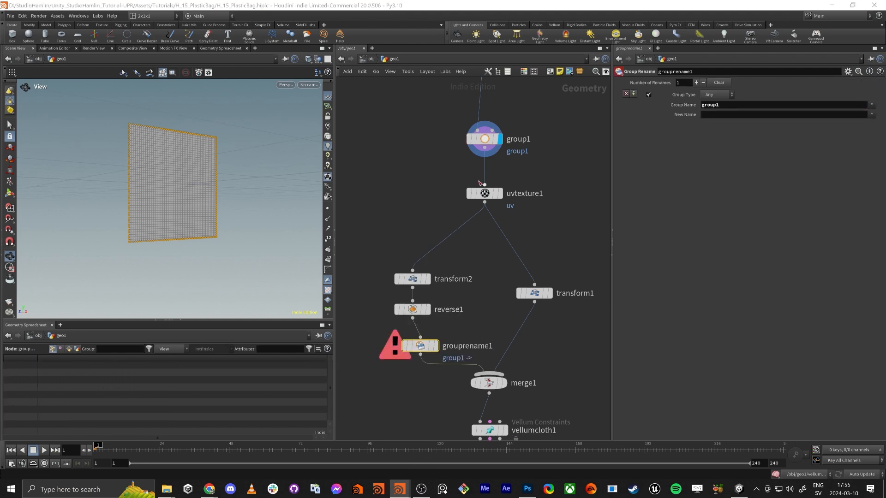
Change the group name in the group1 node to baseEdges
left_click(473, 150)
double_click(705, 85)
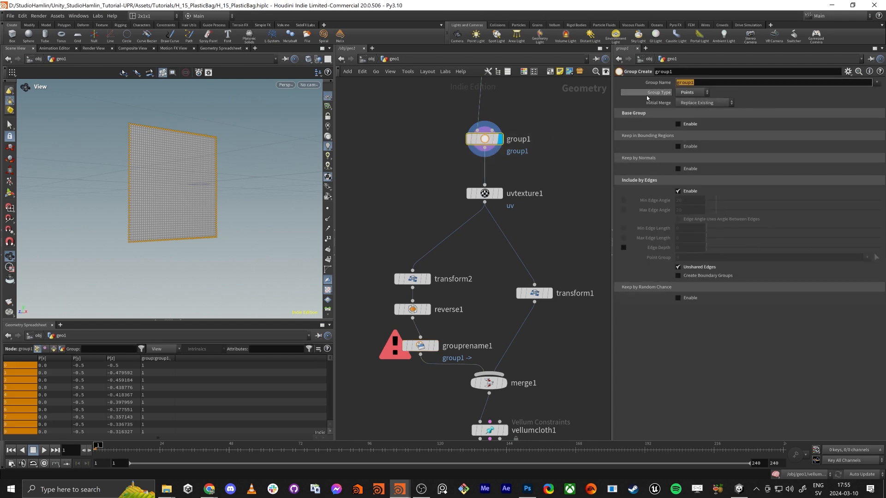
type("baseEdges")
key("Return")
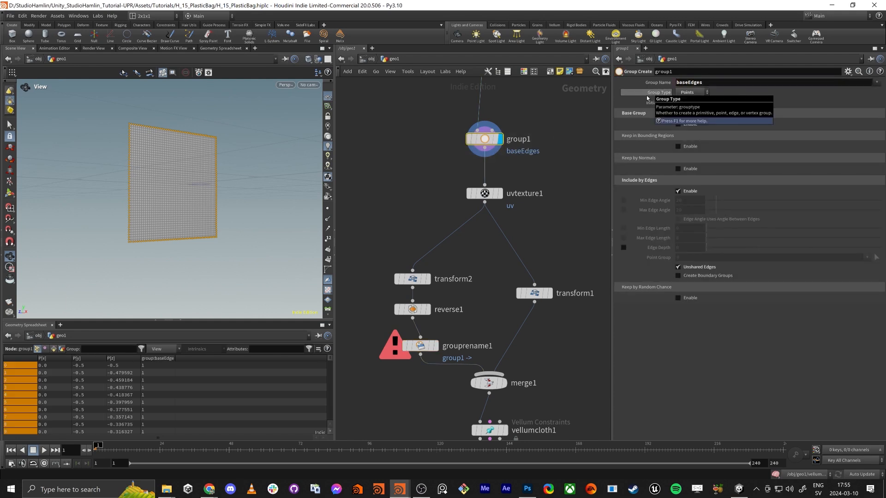
Set grouprename1 to rename the baseEdges group to weld1
left_click_drag(385, 380, 449, 331)
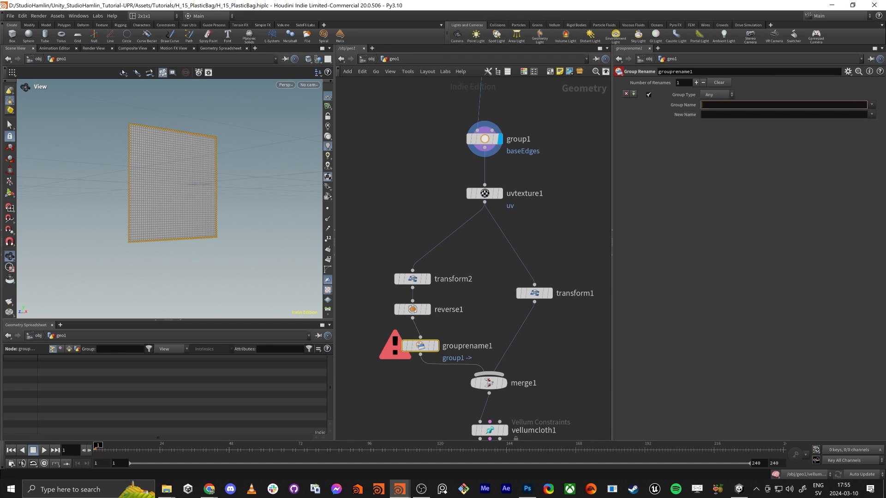
left_click(871, 106)
left_click(859, 113)
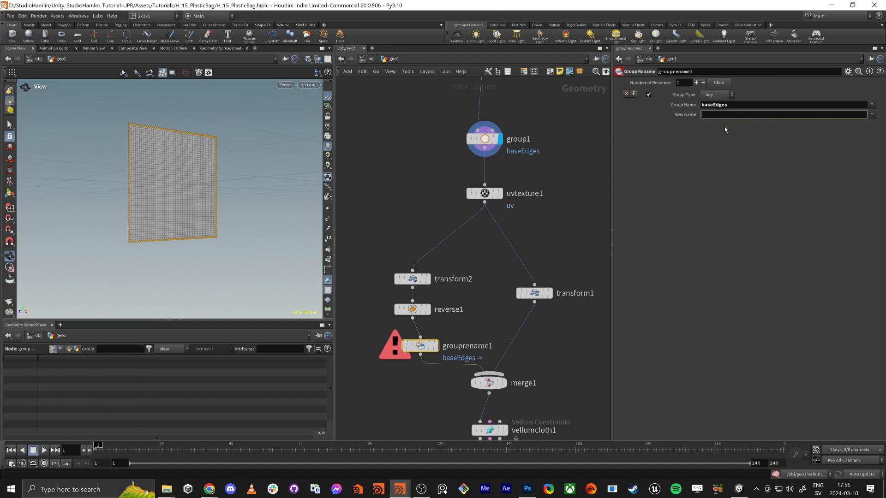
type("weld1")
key("Return")
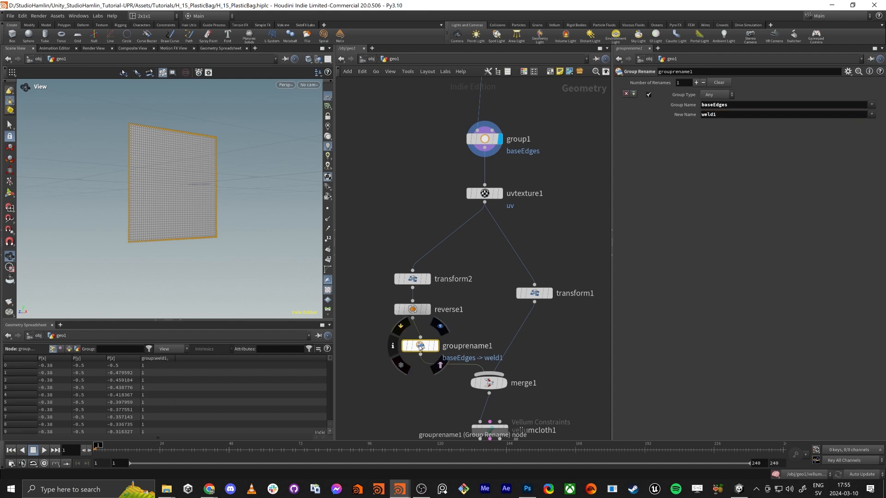
Duplicate grouprename1 into the branch between transform1 and merge1, and set the copy's new group name to weld2
left_click_drag(420, 345, 527, 337, "alt")
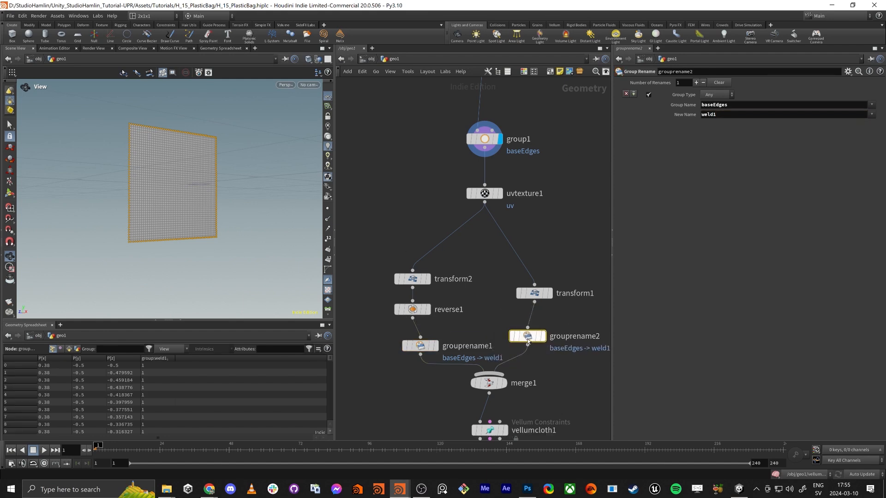
left_click_drag(716, 115, 713, 116)
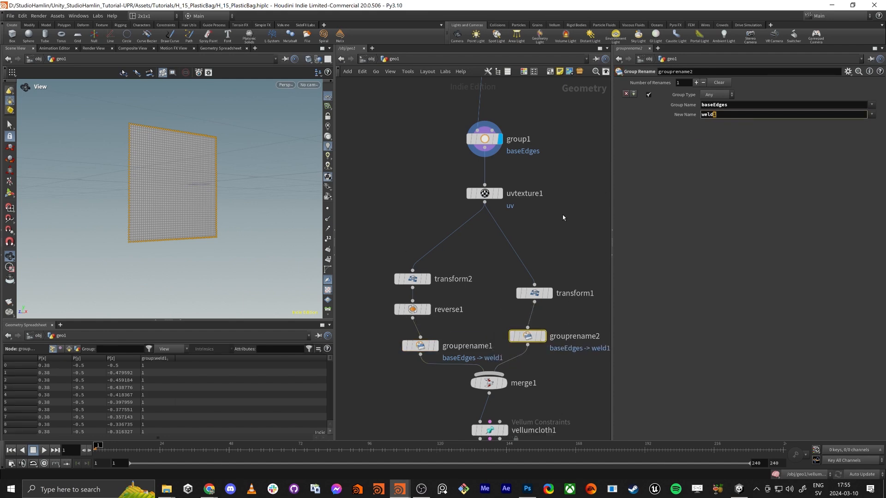
type("2")
key("Return")
Display vellumdrape1 and define its weld seam with weld1 as the group and weld2 as the target group
middle_click_drag(549, 265, 544, 133)
scroll(543, 132, "down", 2)
scroll(475, 259, "up", 2)
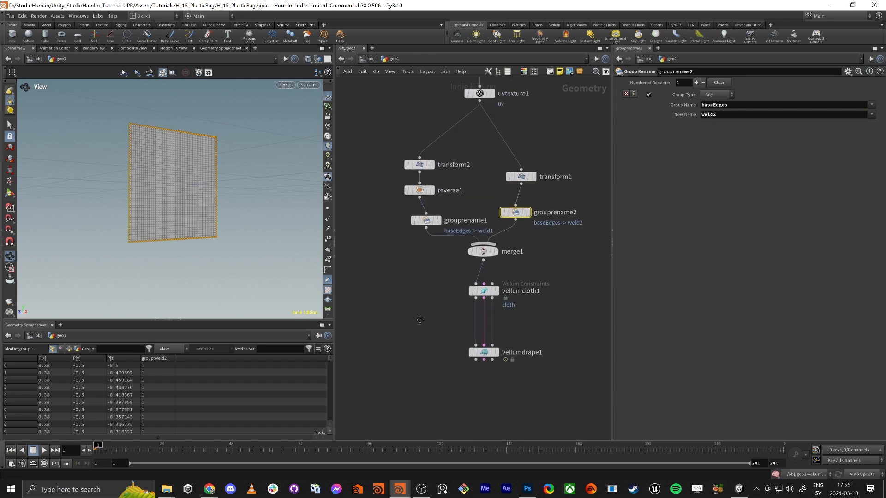
left_click(497, 365)
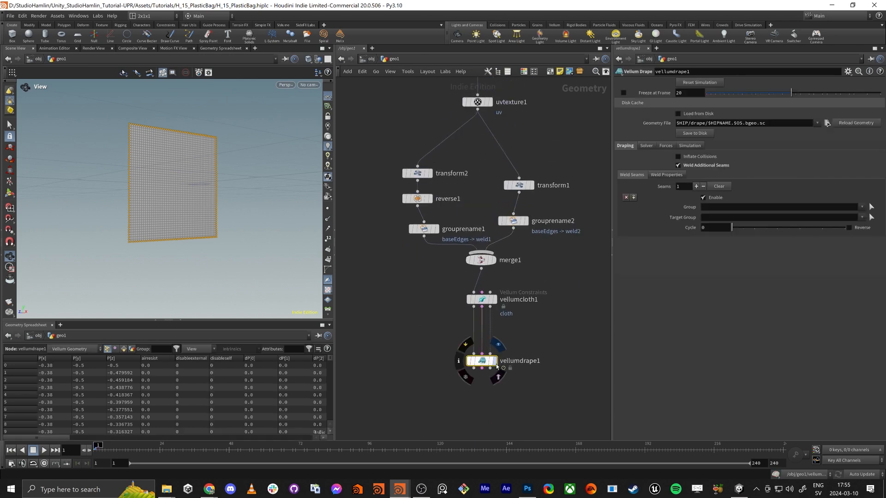
left_click(494, 361)
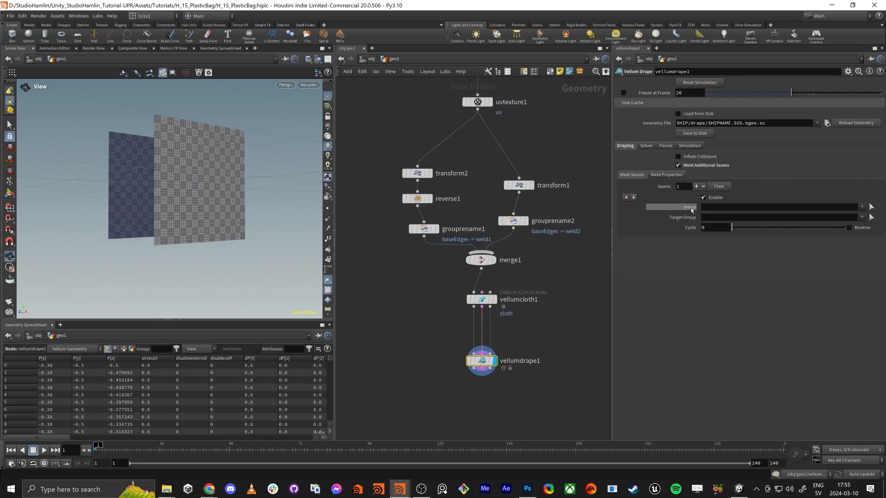
left_click(862, 207)
left_click(867, 216)
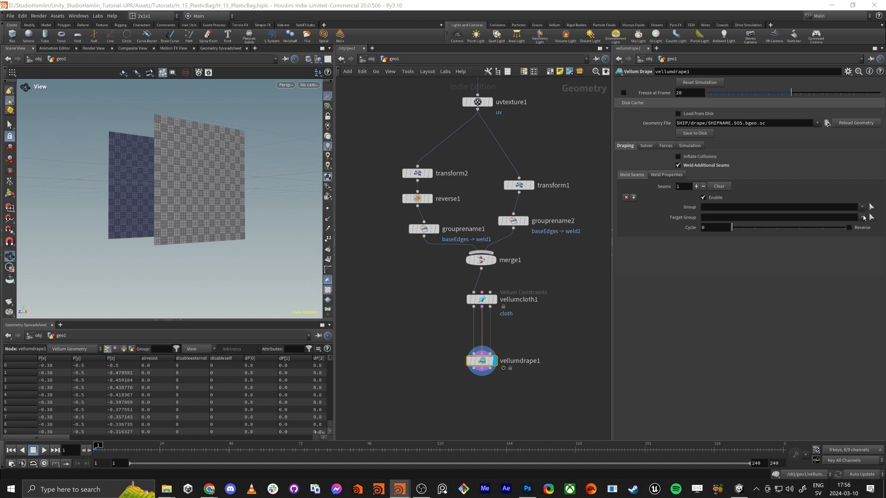
left_click_drag(93, 196, 153, 212)
left_click(862, 217)
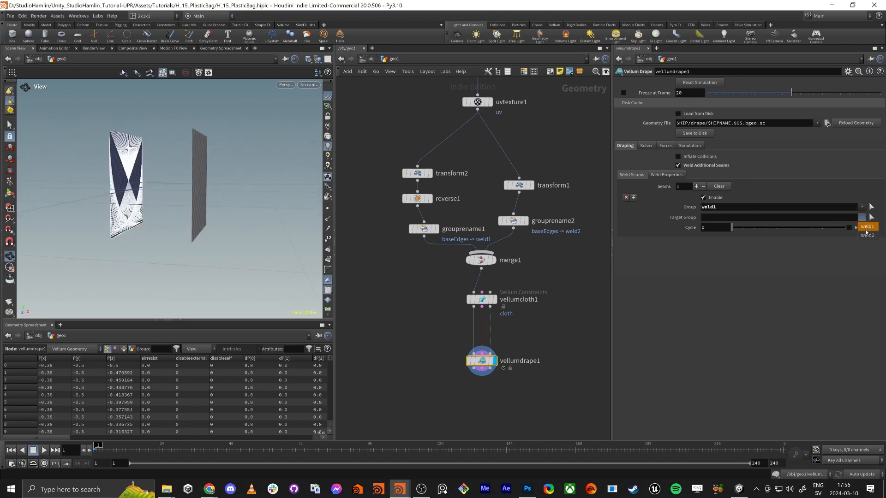
left_click(867, 235)
Rearrange the two branches above merge1 so the transform, reverse and rename nodes sit at roughly matching heights
left_click_drag(244, 199, 214, 176)
right_click_drag(214, 176, 290, 170)
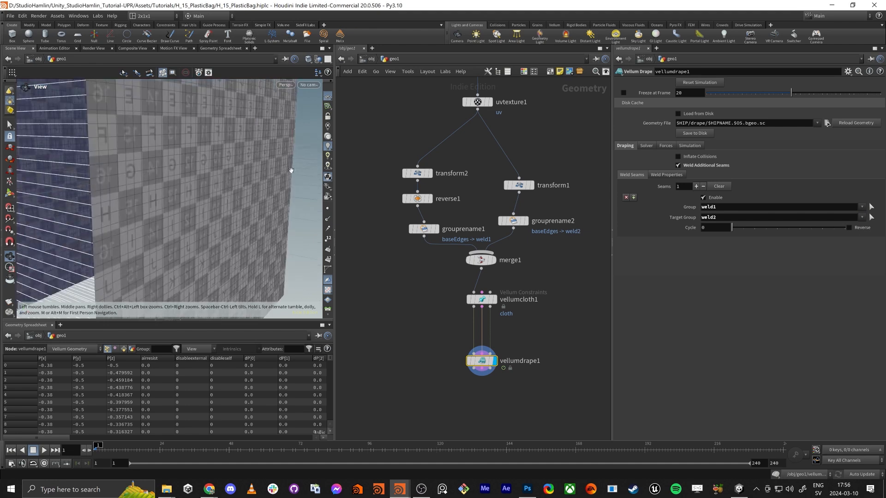
left_click_drag(97, 168, 222, 230)
middle_click_drag(222, 229, 185, 196)
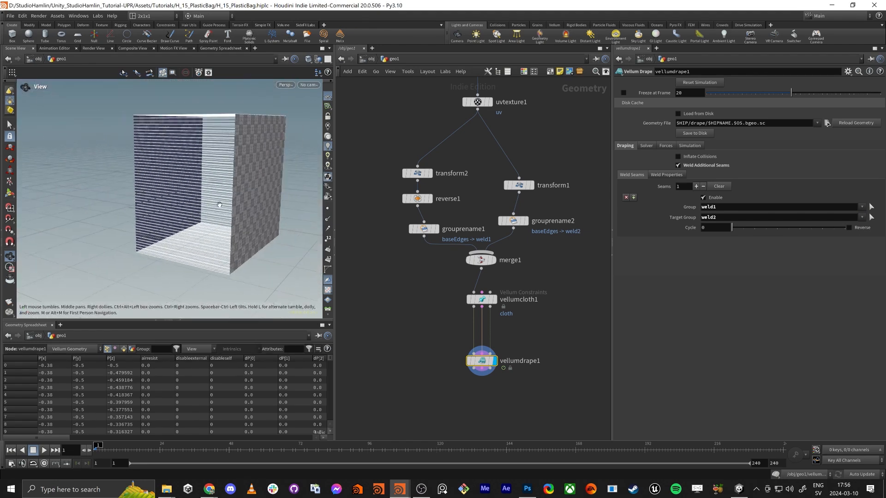
left_click_drag(218, 213, 210, 196)
scroll(414, 184, "down", 2)
middle_click_drag(414, 184, 417, 209)
left_click_drag(399, 175, 422, 247)
left_click_drag(477, 248, 506, 204)
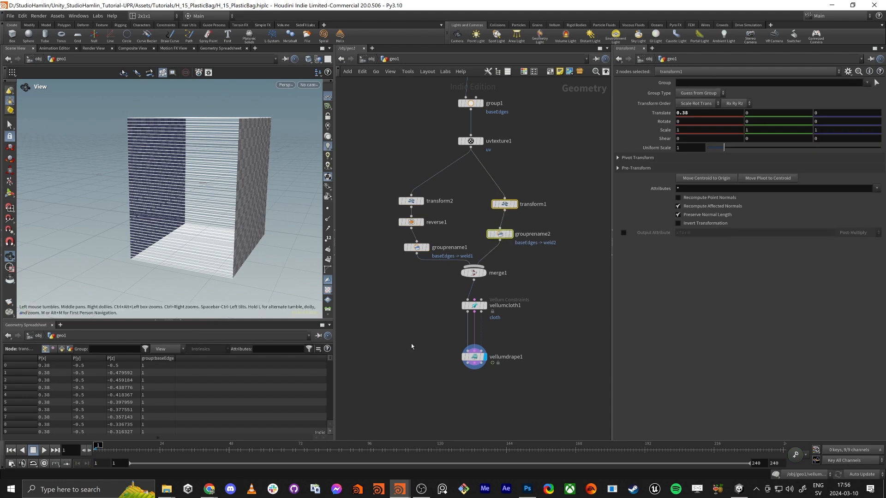
Try the Cycle and Reverse options on vellumdrape1's weld seam
left_click(522, 357)
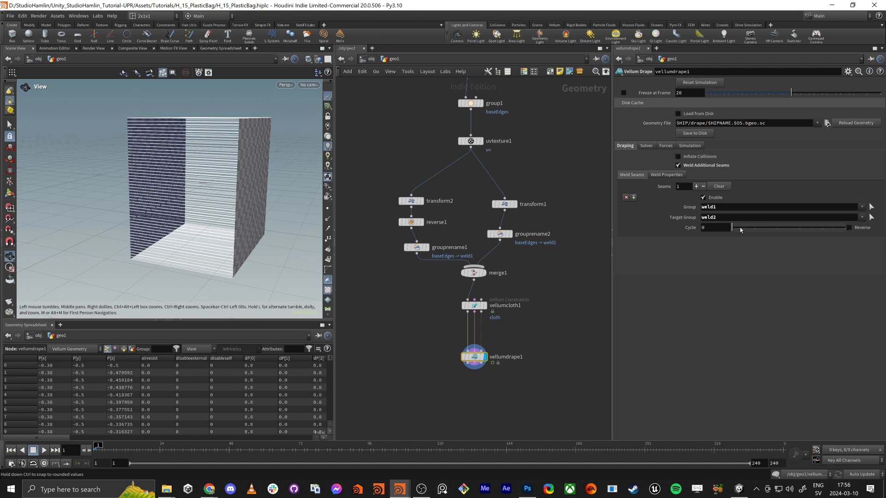
mouse_move(731, 228)
left_mouse_down()
mouse_move(845, 227)
mouse_move(731, 228)
left_mouse_up()
left_click(849, 228)
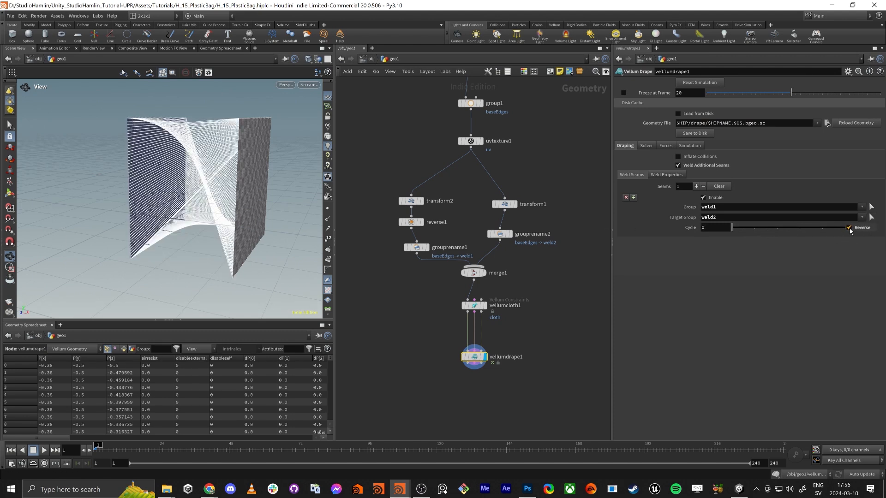
left_click(849, 228)
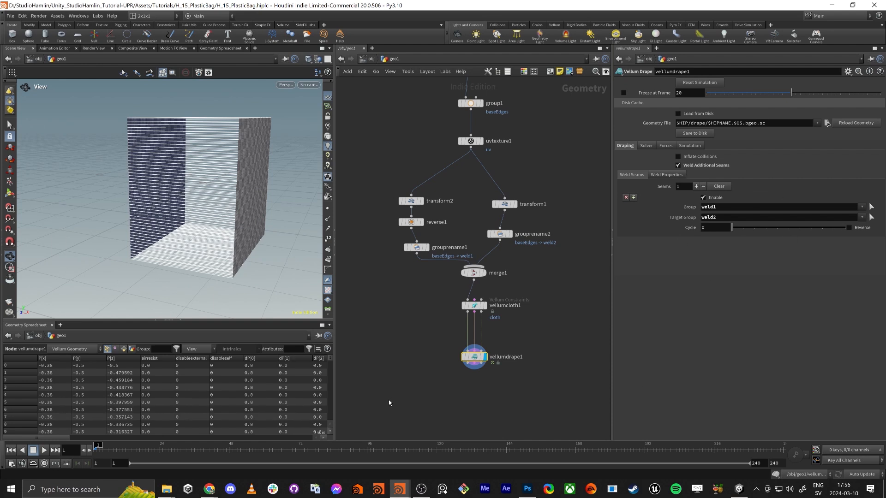
Add a sphere beside vellumdrape1, set its primitive type to Polygon and display it
middle_click_drag(485, 390, 491, 342)
key("Tab")
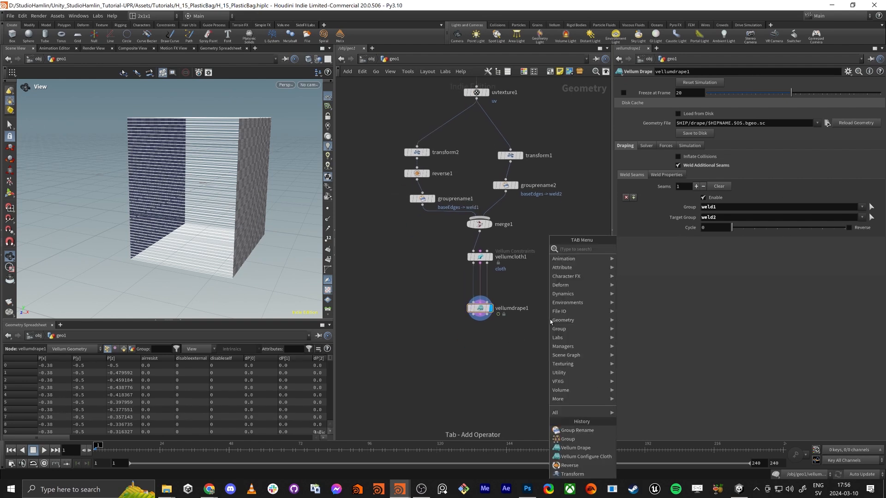
type("post")
key("Return")
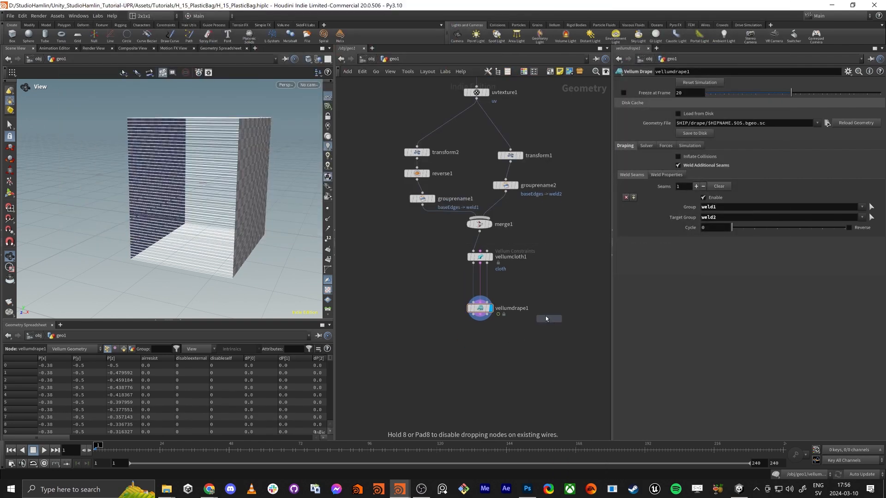
left_click(566, 287)
left_click(697, 83)
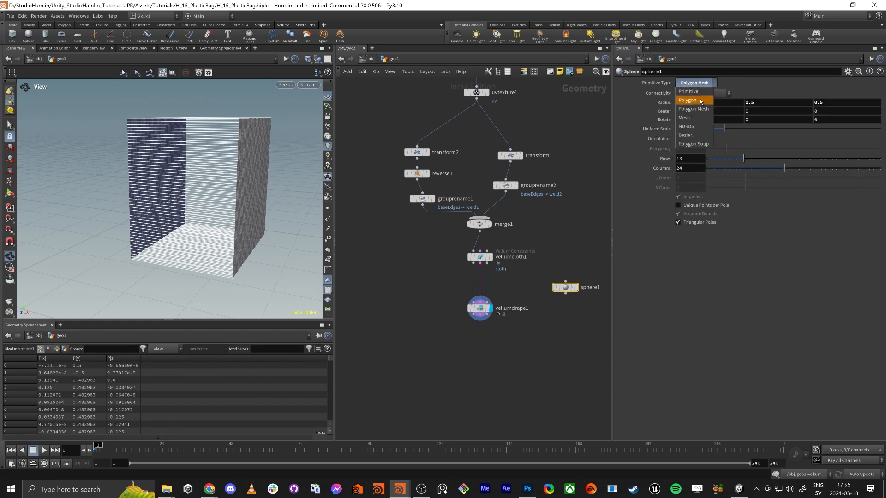
left_click(697, 95)
left_click(577, 288)
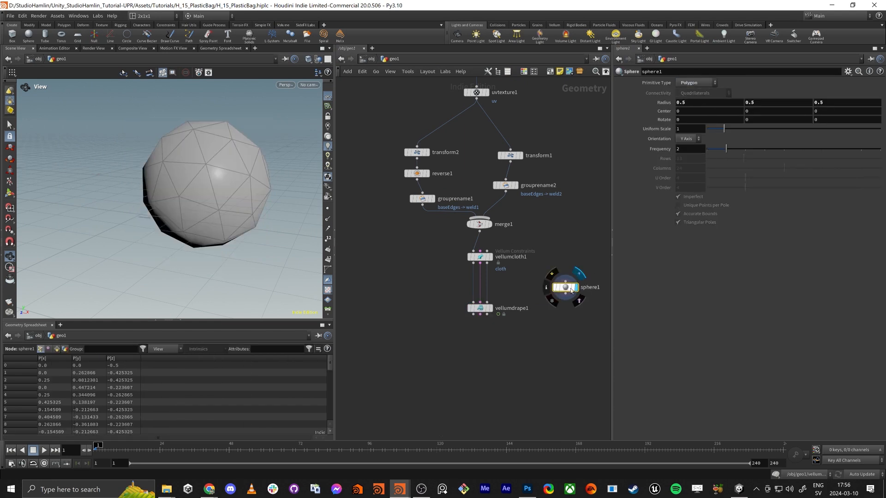
Try the Primitive and Polygon Mesh types on sphere1 to compare their surface layouts
key("f")
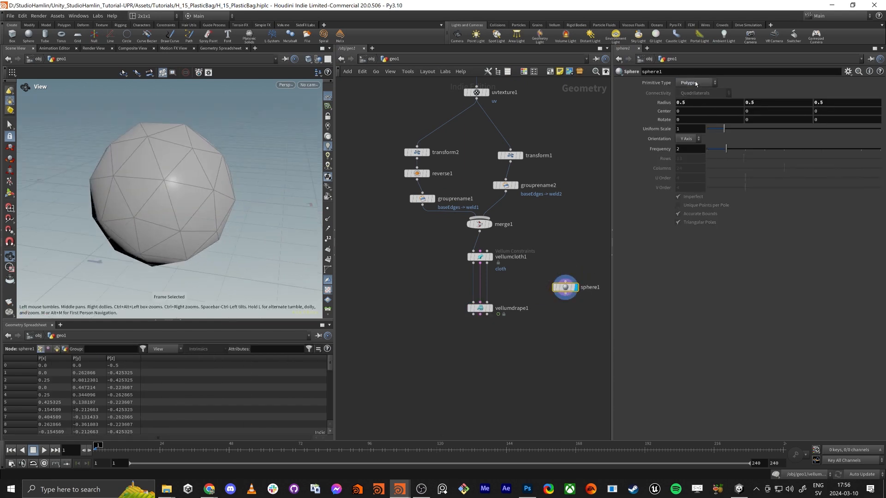
left_click(695, 83)
left_click(692, 75)
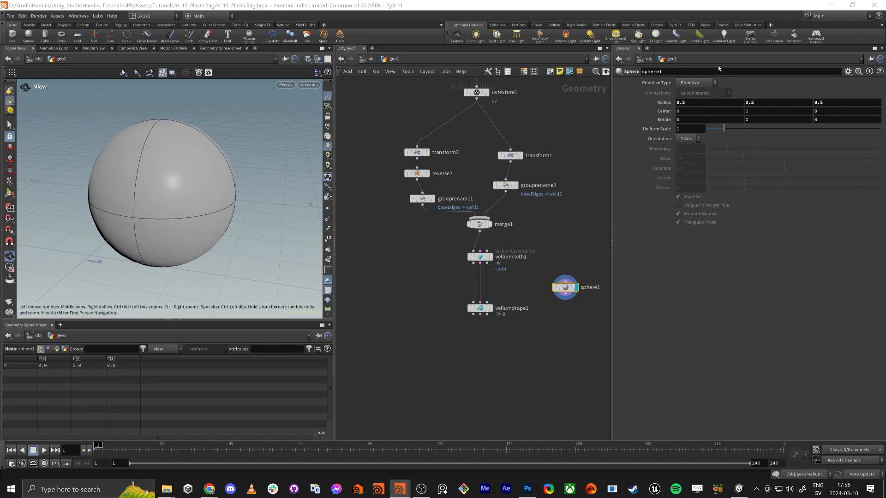
left_click(695, 83)
left_click(695, 105)
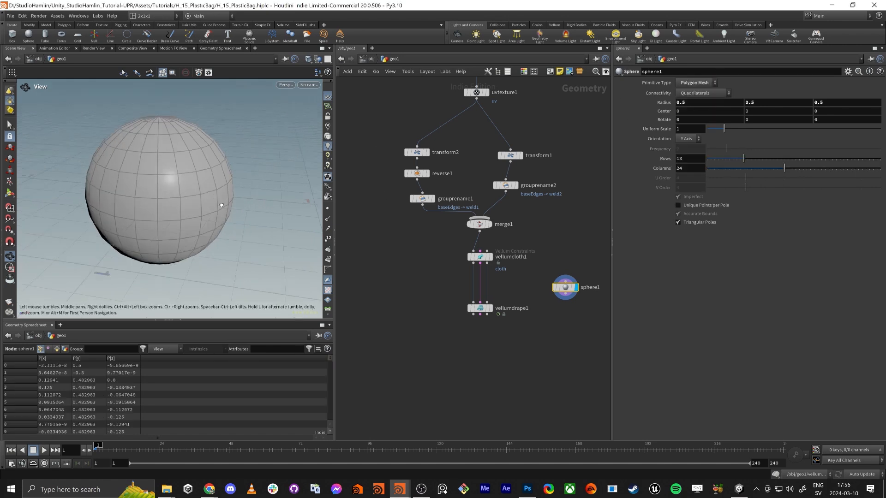
left_click_drag(222, 205, 349, 158)
Set sphere1's primitive type to Polygon with a frequency of 10
left_click(696, 83)
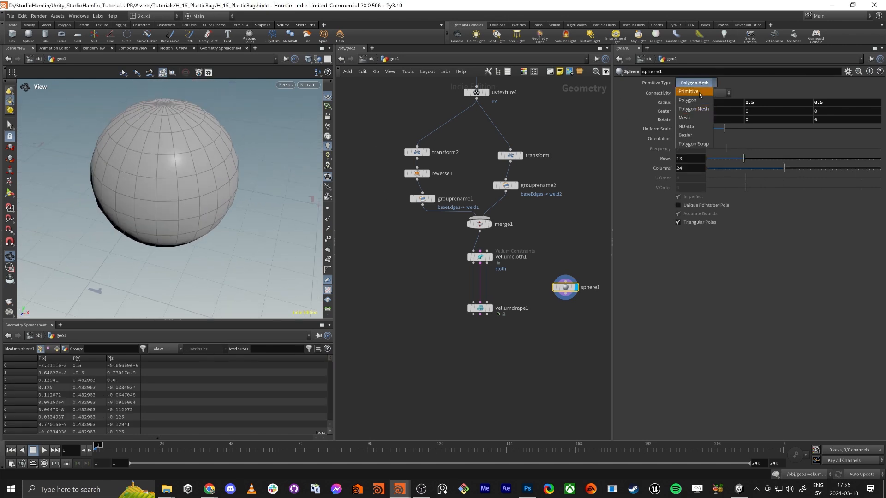
left_click(695, 94)
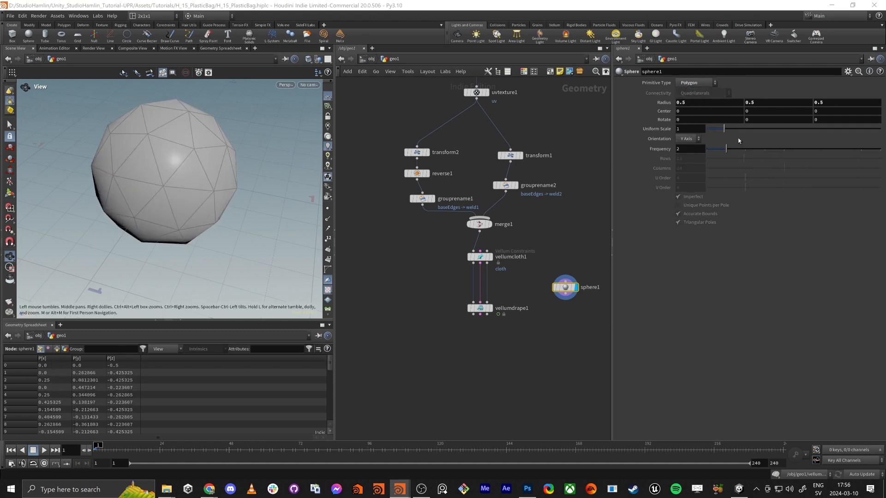
left_click_drag(730, 149, 881, 152)
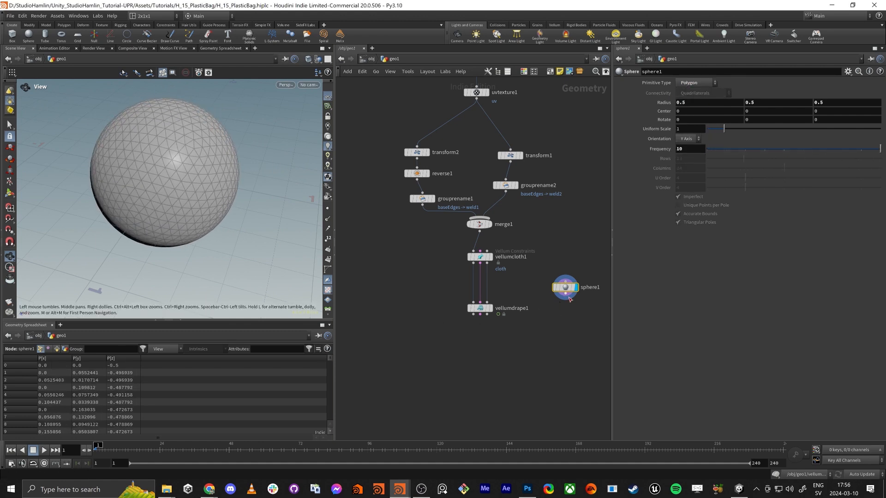
Connect sphere1 to vellumdrape1's Collision Geometry input and display vellumdrape1
left_click_drag(568, 295, 488, 305)
scroll(488, 306, "up", 3)
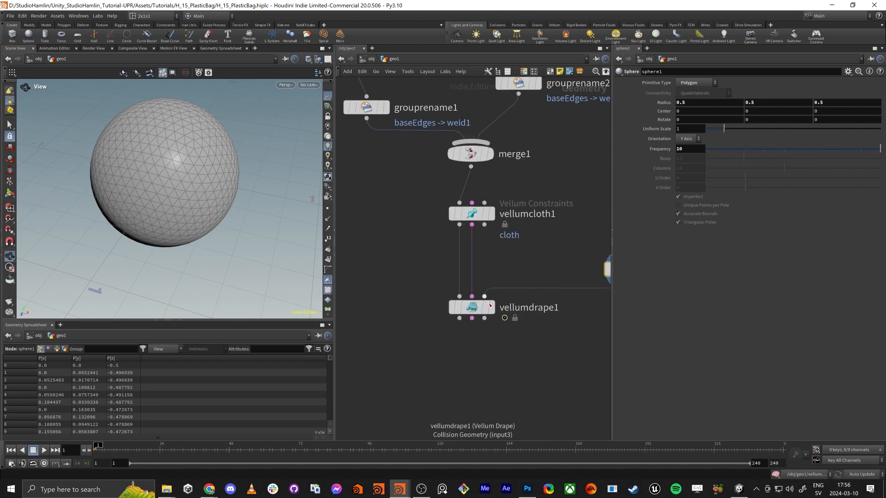
left_click(492, 307)
scroll(184, 235, "down", 5)
left_click_drag(206, 239, 190, 227)
middle_click_drag(510, 248, 422, 279)
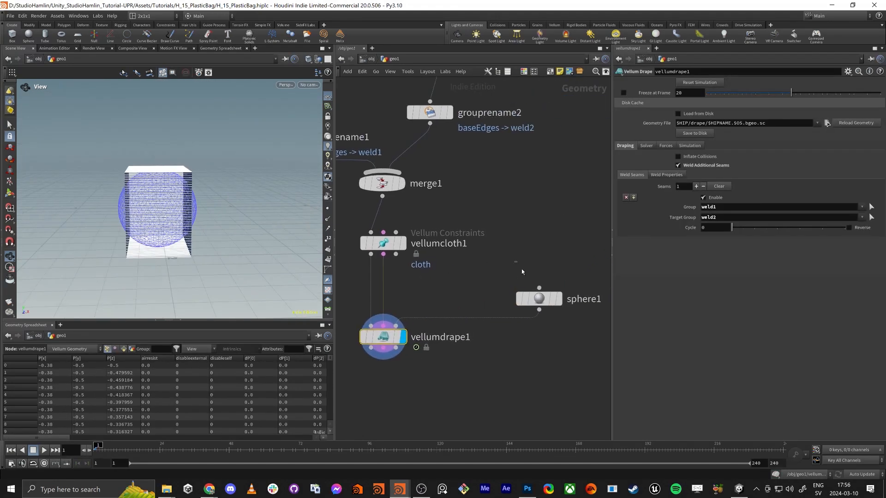
Set sphere1's uniform scale to 0.49 and run the vellumdrape1 simulation from frame 1 to frame 13
left_click(538, 298)
left_click_drag(724, 134, 716, 134)
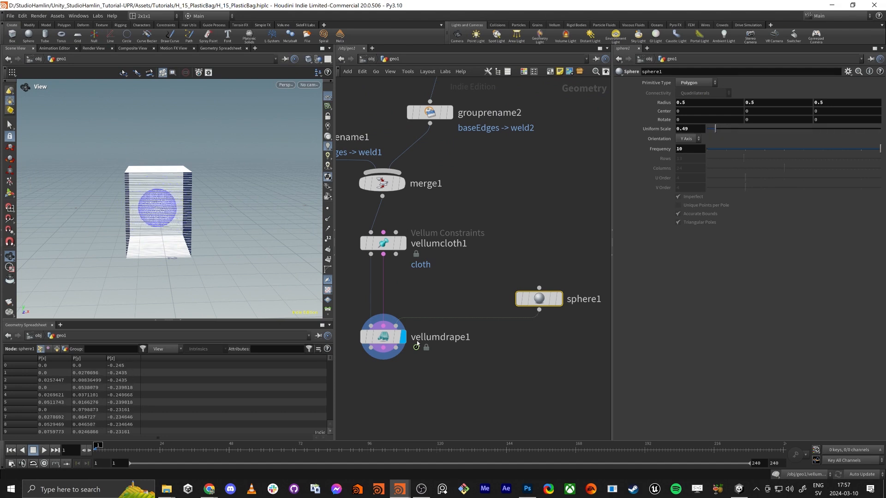
left_click(383, 336)
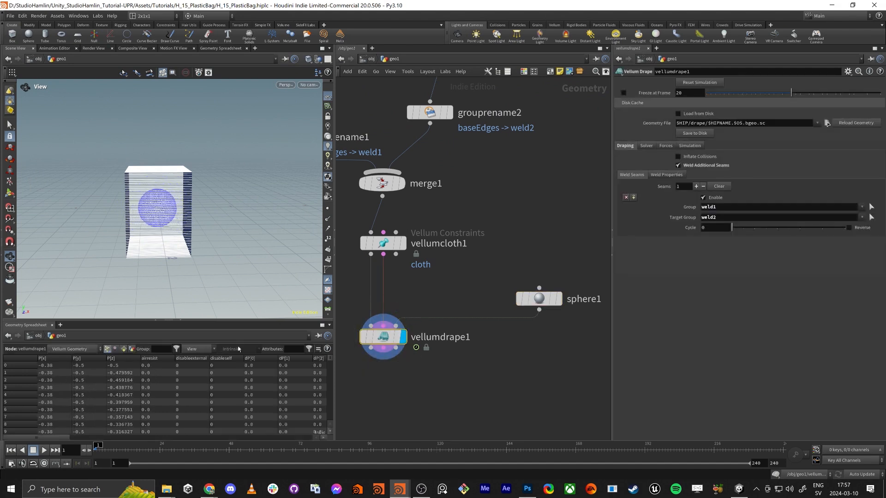
left_click(41, 453)
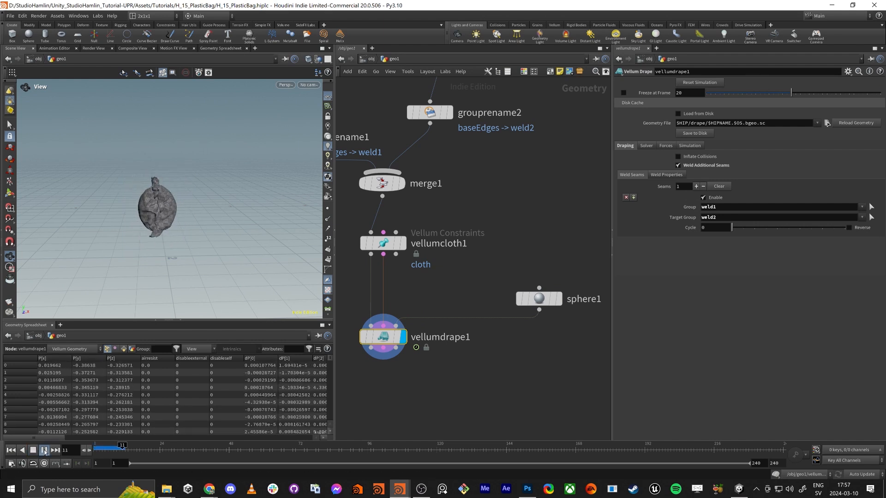
left_click(45, 452)
Examine the seam between the two cloth halves up close at frames 7 and 12
left_click_drag(184, 194, 166, 220, "alt")
scroll(279, 162, "up", 5)
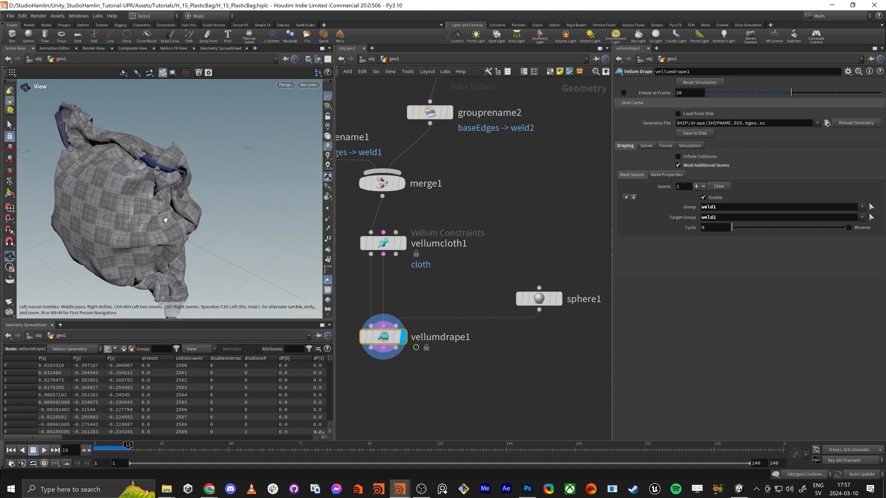
left_click(125, 445)
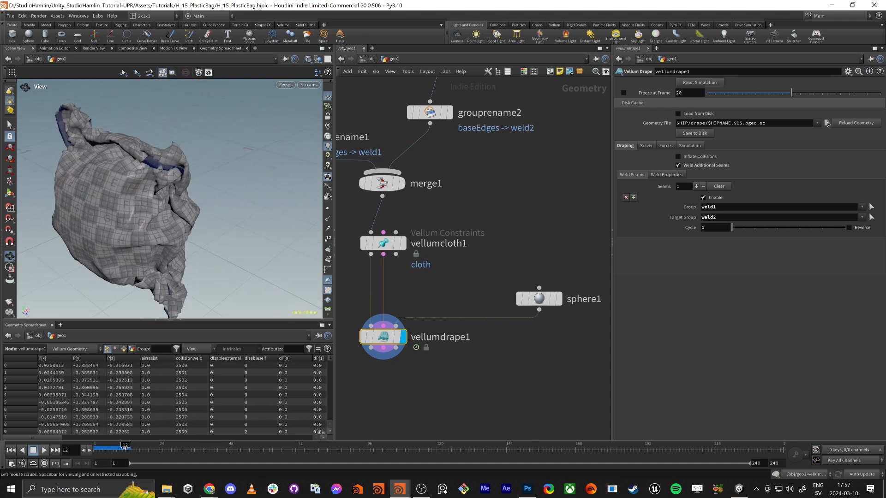
left_click_drag(125, 445, 111, 446)
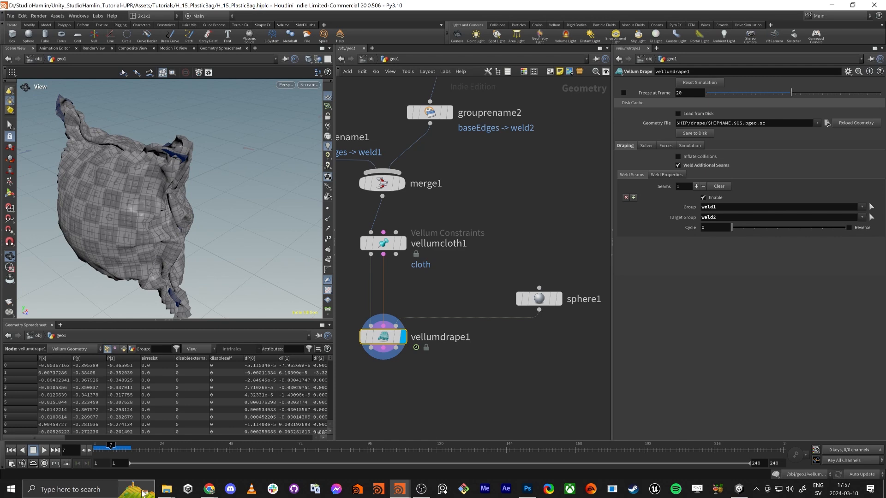
left_click_drag(208, 253, 180, 229)
scroll(171, 179, "up", 5)
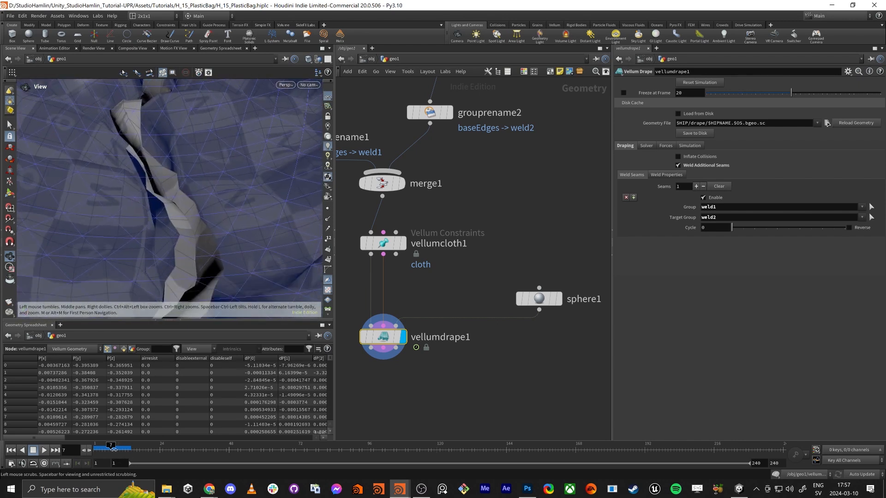
left_click_drag(111, 447, 126, 447)
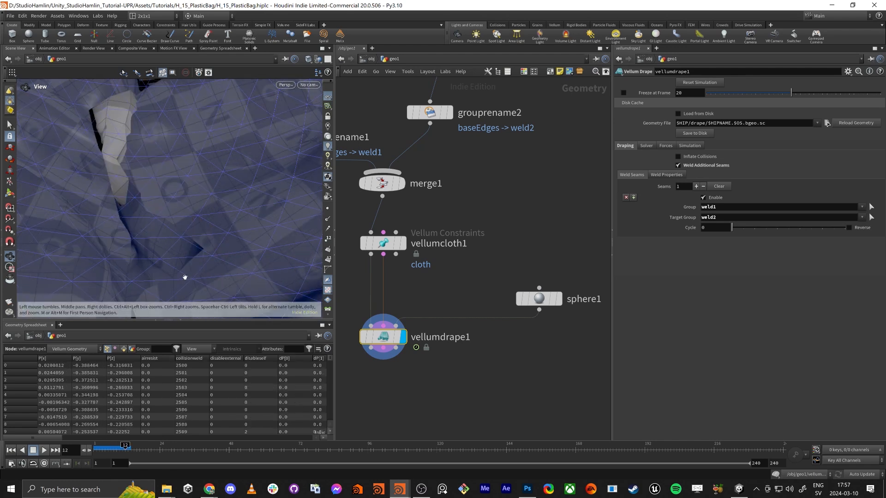
left_click_drag(183, 277, 273, 228)
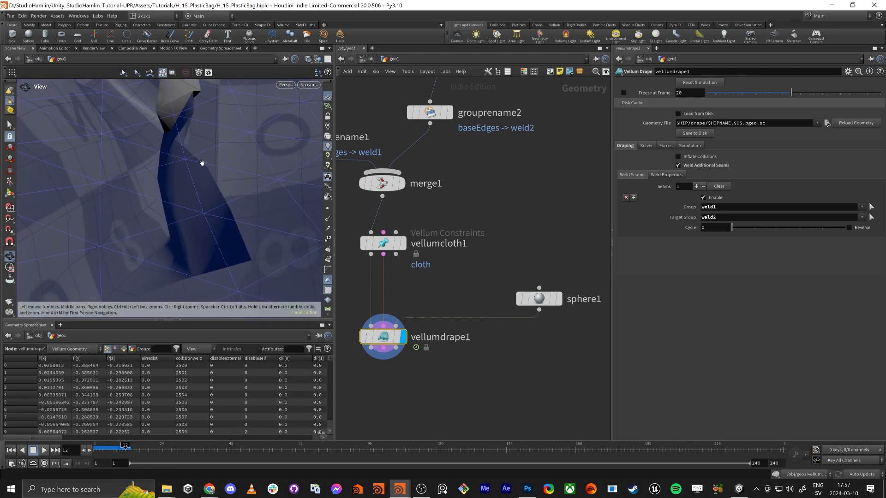
Check vellumdrape1's welding frame delay in the weld properties and examine the draped bag from several sides
left_click(668, 175)
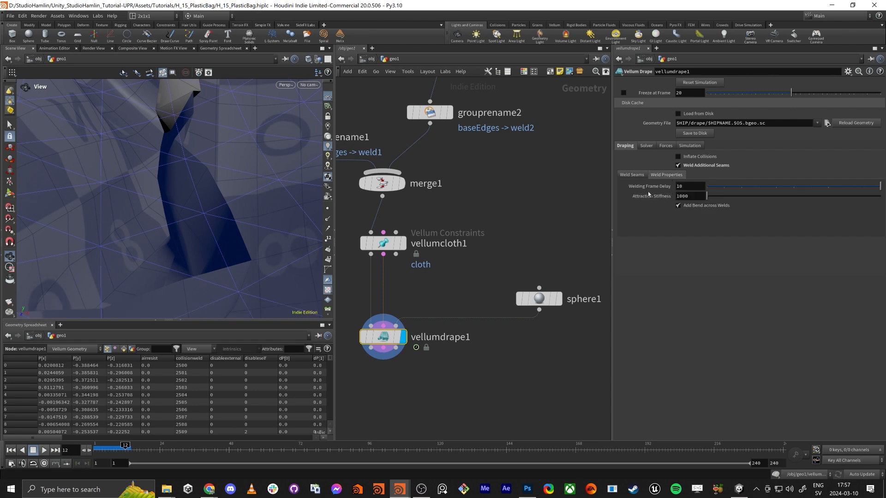
left_click(678, 191)
left_click_drag(217, 225, 144, 249)
right_click_drag(251, 170, 180, 235)
middle_click_drag(248, 131, 245, 167)
left_click_drag(246, 167, 222, 157)
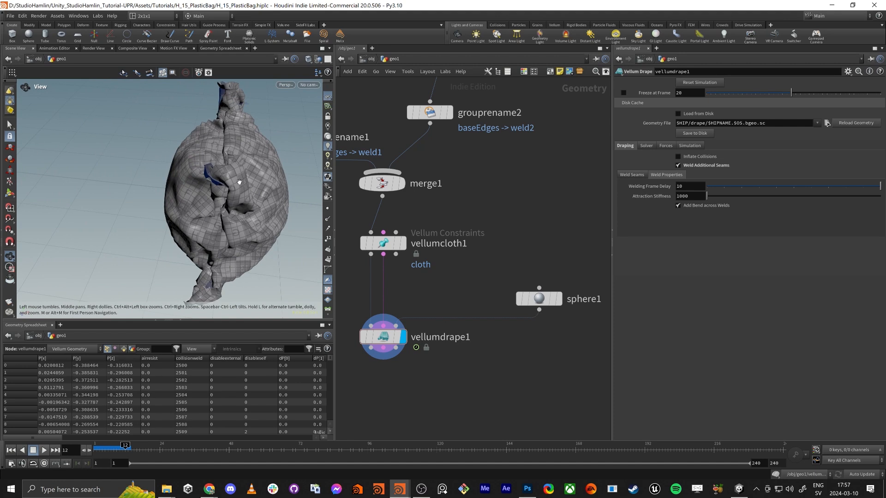
left_click_drag(238, 111, 162, 206)
right_click_drag(162, 206, 305, 134)
left_click_drag(182, 197, 213, 211)
right_click_drag(250, 185, 132, 223)
left_click_drag(132, 223, 192, 192)
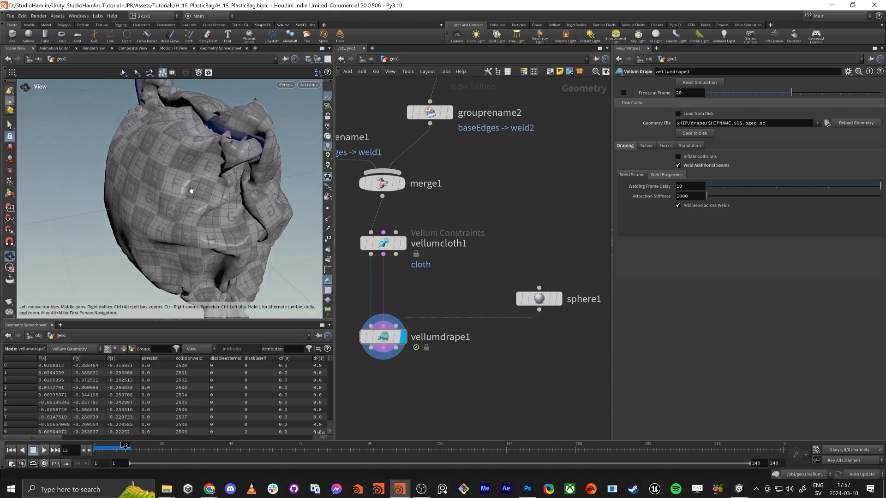
right_click_drag(192, 192, 265, 269)
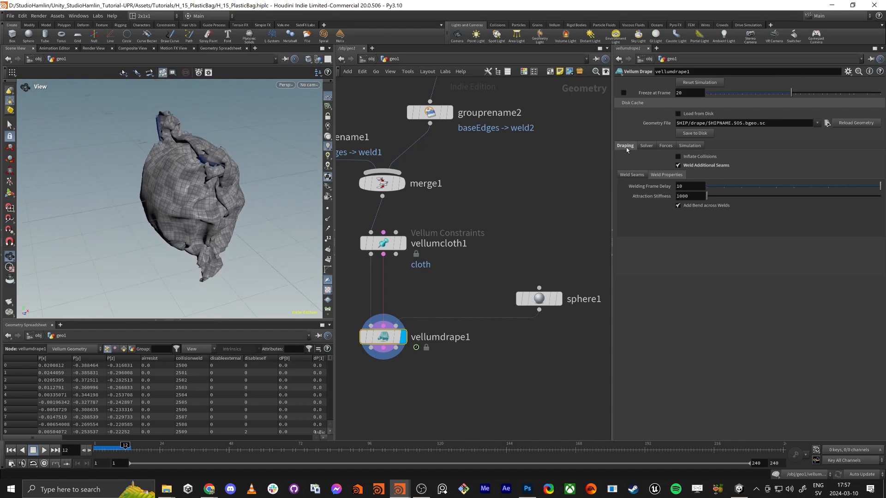
Set vellumdrape1's solver substeps to 5 and rerun the simulation from frame 1 to frame 13
left_click(646, 146)
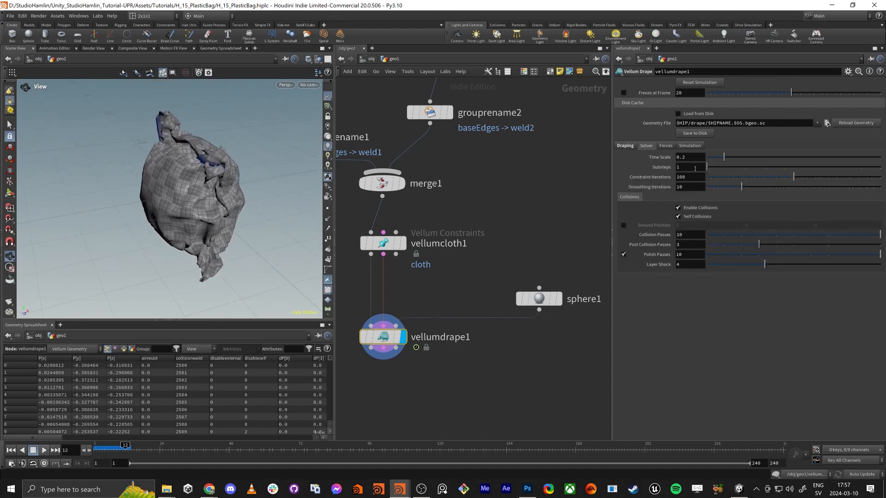
type("5")
key("Return")
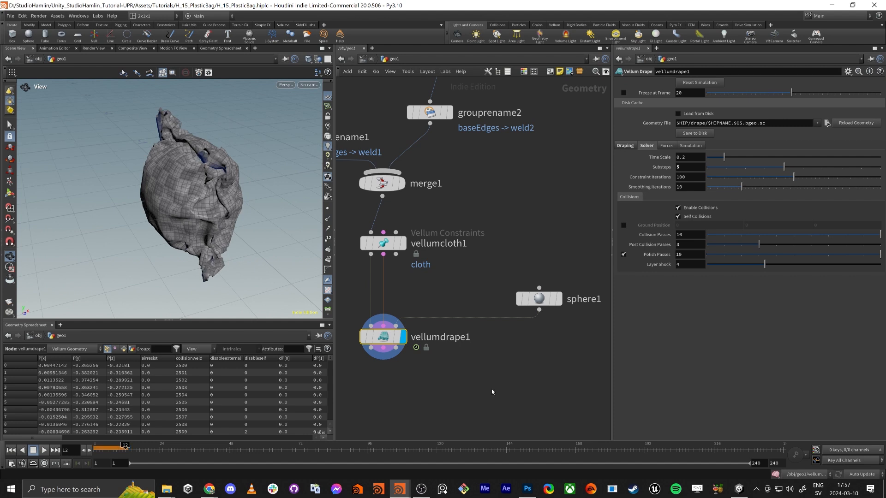
left_click(11, 451)
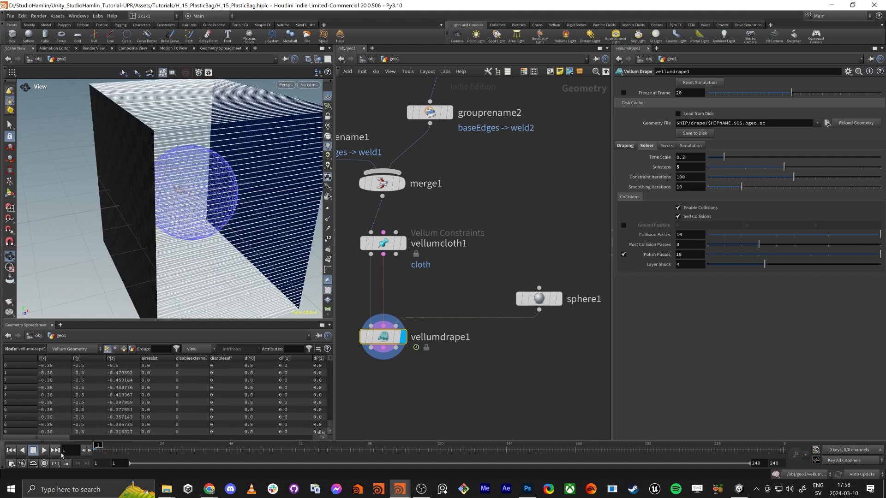
left_click(43, 451)
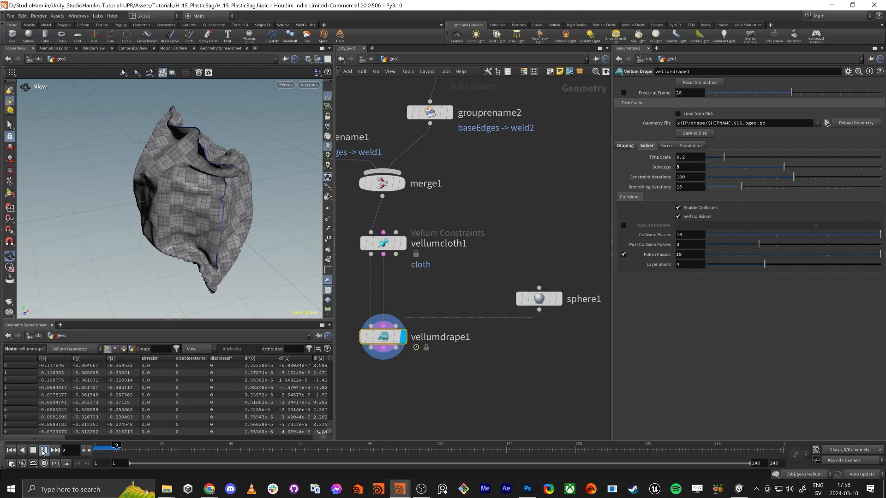
left_click(42, 452)
Inspect the re-simulated bag's surface and seams at frame 12
scroll(213, 200, "up", 5)
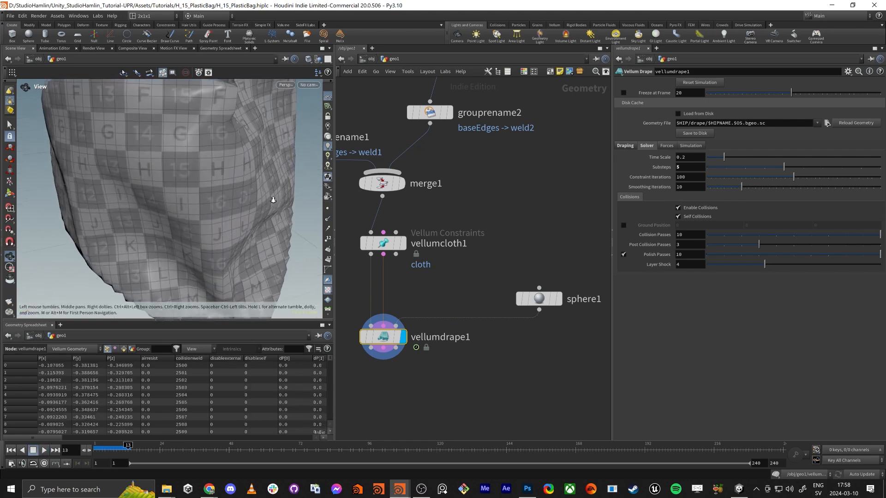
mouse_move(128, 446)
left_mouse_down()
mouse_move(116, 448)
mouse_move(125, 448)
left_mouse_up()
scroll(216, 183, "down", 5)
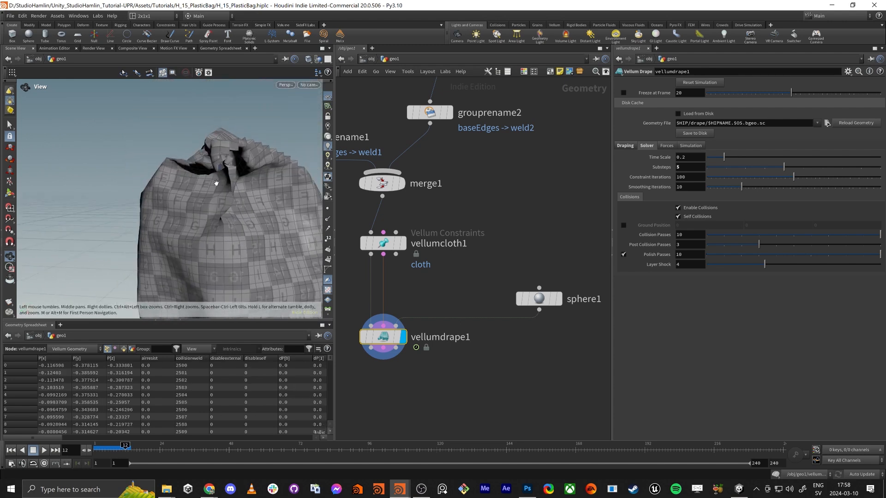
left_click_drag(216, 183, 266, 203)
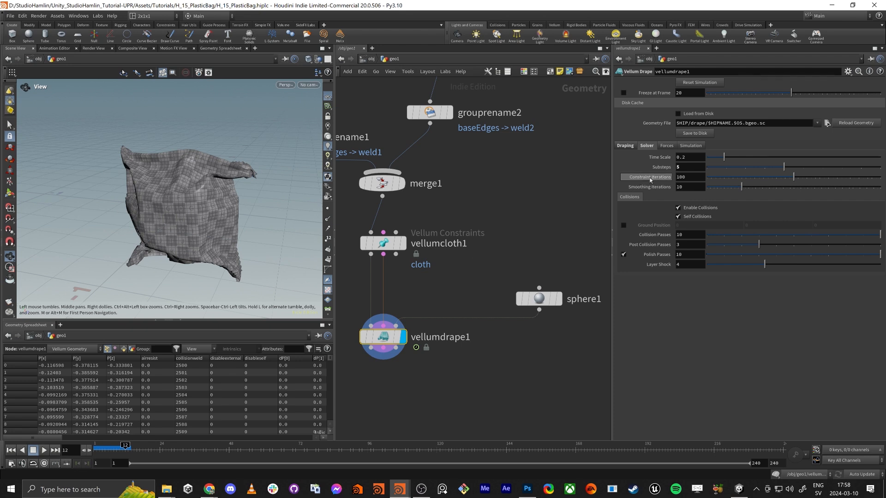
Turn off gravity on vellumdrape1 by setting its Y value to -0
double_click(691, 179)
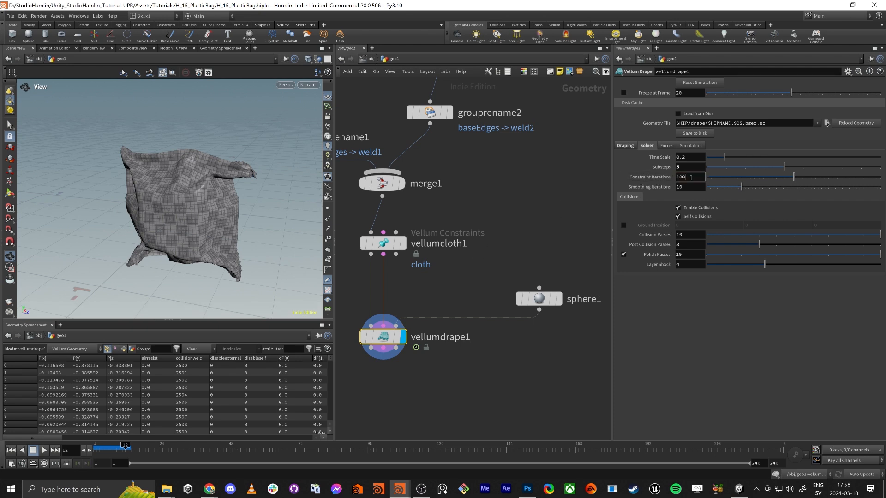
left_click(686, 168)
left_click(668, 146)
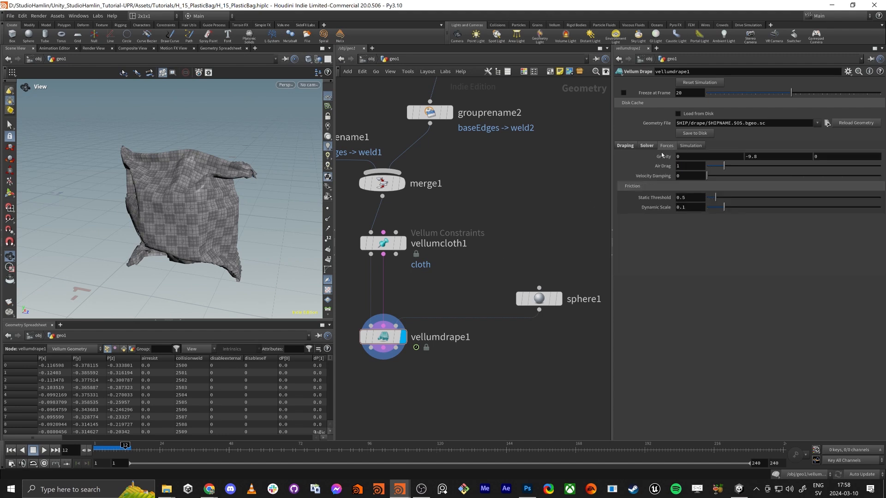
left_click(780, 157)
type("*0")
key("Return")
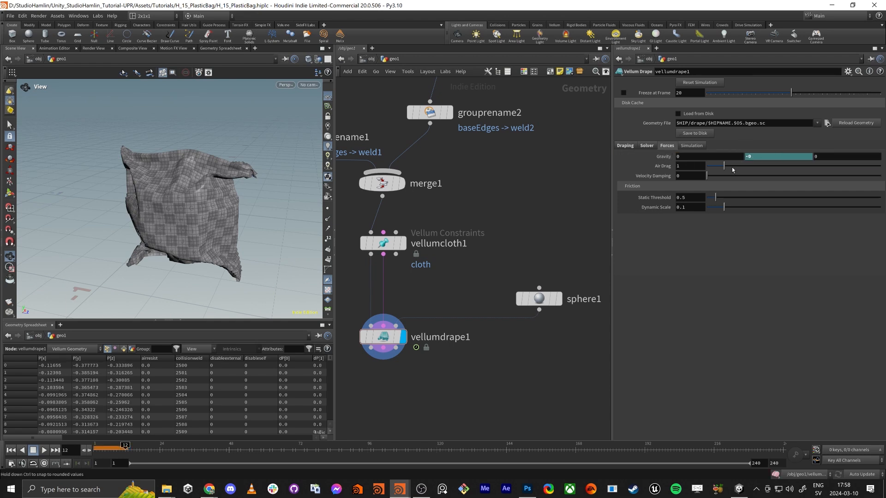
Show vellumdrape1's Y gravity as the expression -9.8*0 and rerun the drape simulation from frame 1
left_click(664, 157)
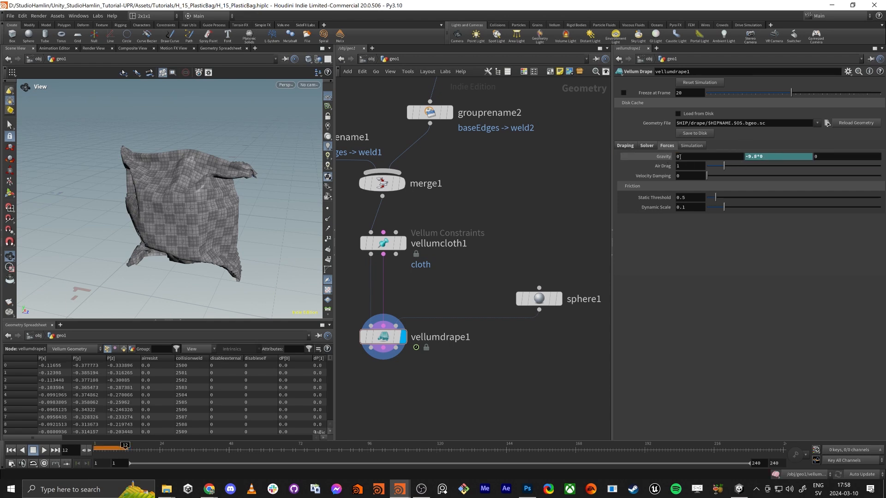
left_click(764, 157)
left_click(761, 346)
left_click_drag(170, 208, 175, 200)
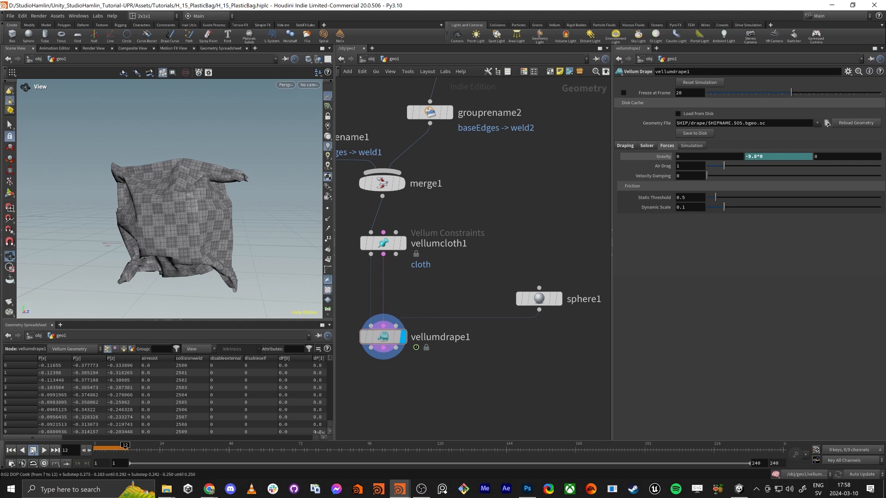
left_click(11, 450)
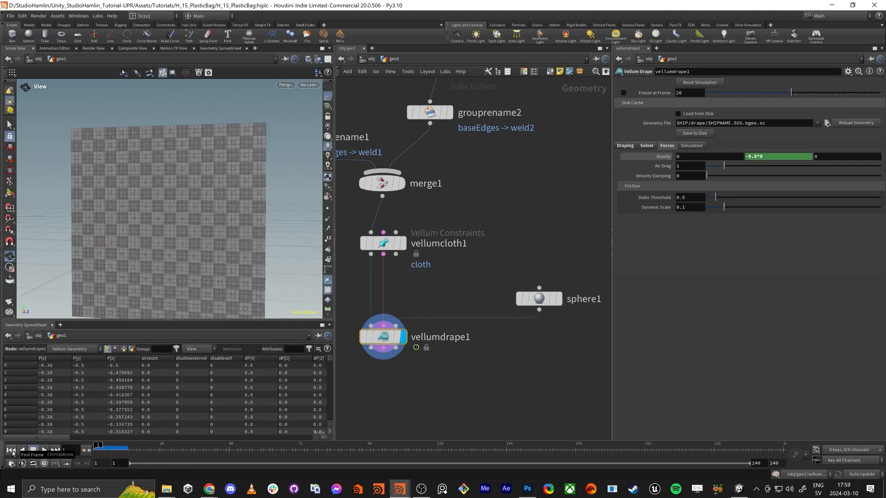
left_click(44, 450)
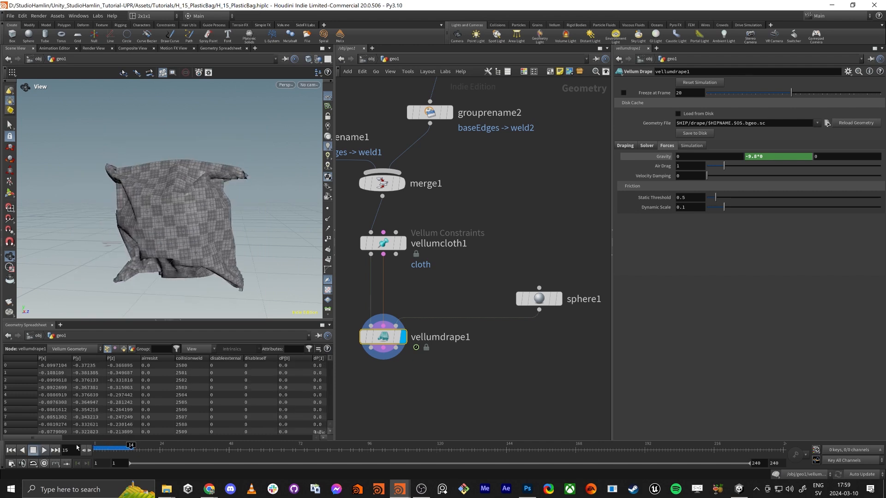
Scrub the gravity-free simulation between frames 2 and 13 and examine the bag's shape and welded seams from several sides
mouse_move(115, 449)
left_mouse_down()
mouse_move(94, 449)
mouse_move(111, 449)
left_mouse_up()
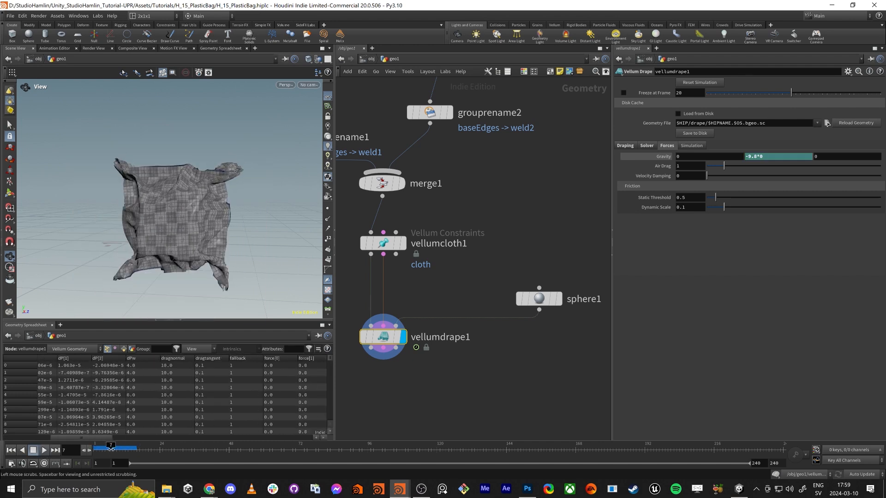
left_click_drag(169, 263, 111, 279)
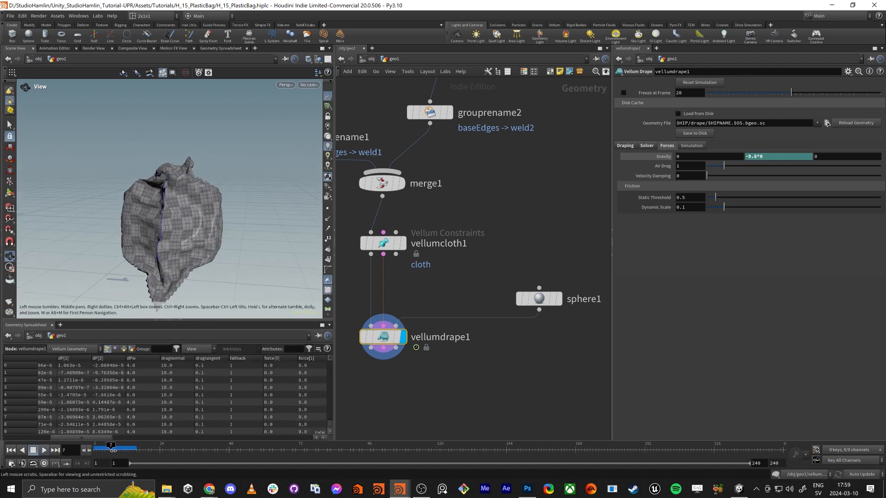
left_click_drag(112, 451, 126, 451)
mouse_move(159, 222)
left_mouse_down()
mouse_move(124, 177)
mouse_move(227, 246)
mouse_move(251, 248)
mouse_move(214, 247)
mouse_move(177, 203)
mouse_move(186, 201)
mouse_move(171, 217)
left_mouse_up()
scroll(215, 247, "up", 3)
scroll(177, 203, "down", 5)
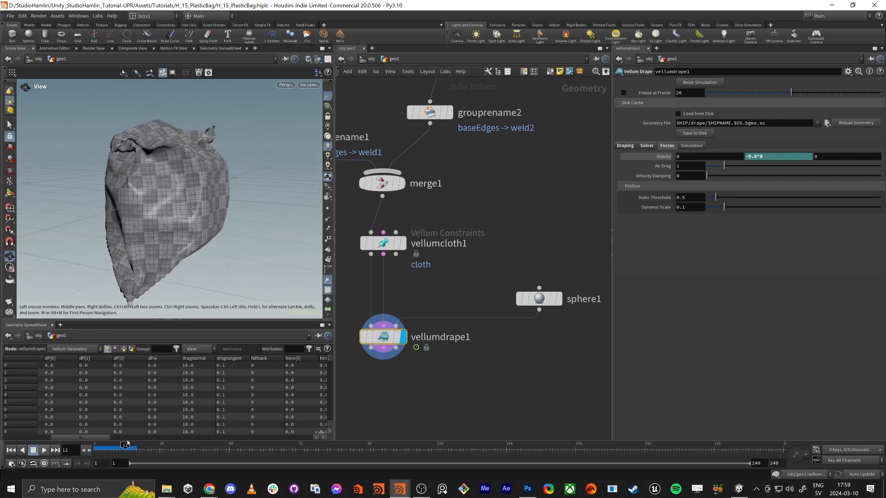
left_click_drag(128, 444, 97, 445)
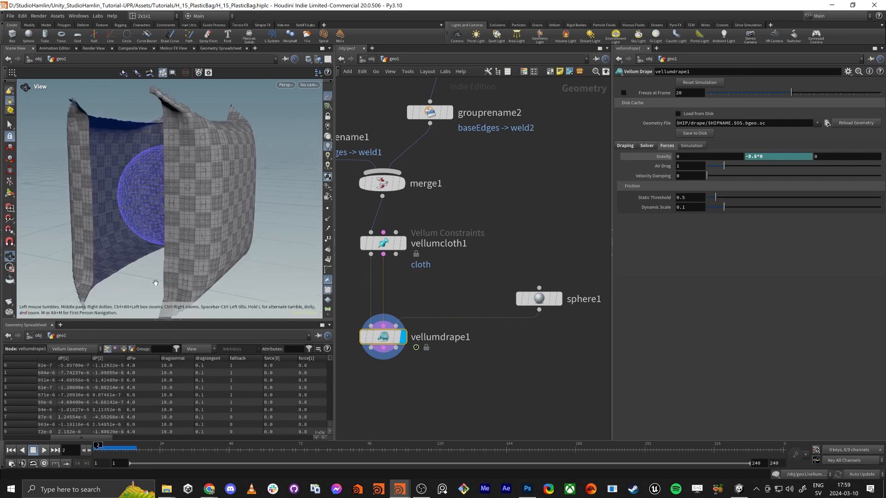
left_click_drag(155, 283, 160, 227)
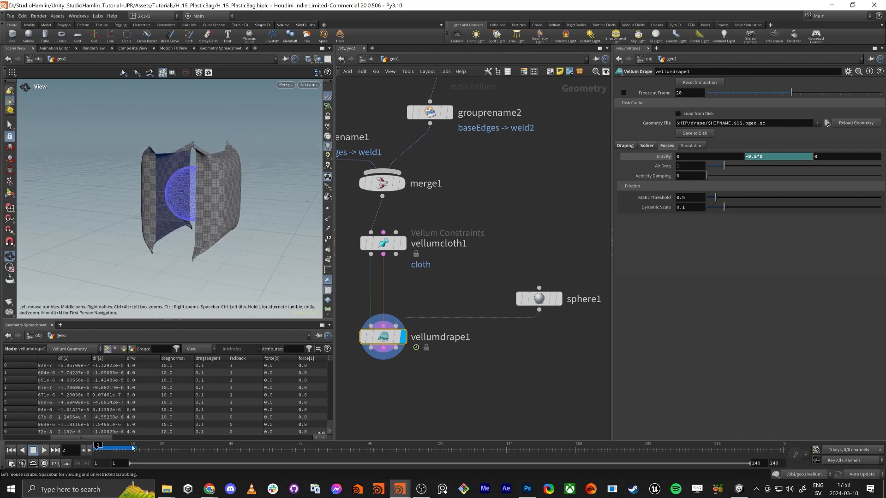
left_click_drag(100, 447, 136, 445)
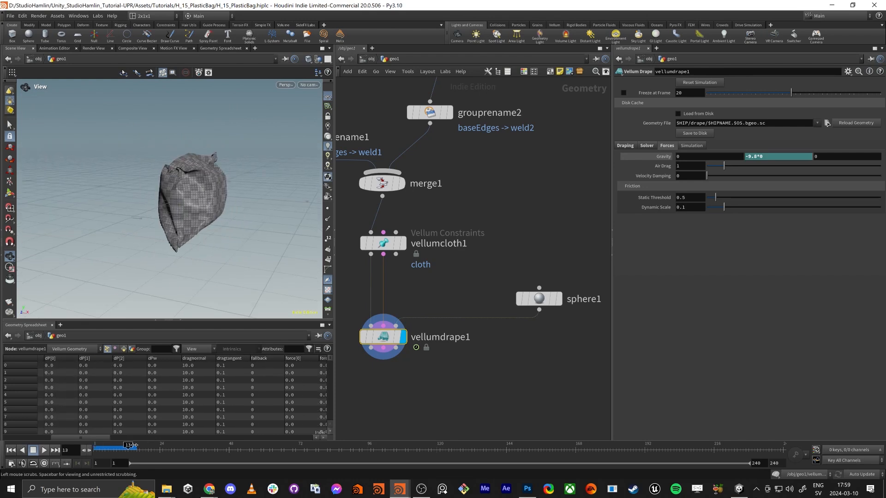
left_click_drag(171, 194, 259, 182)
scroll(271, 175, "up", 5)
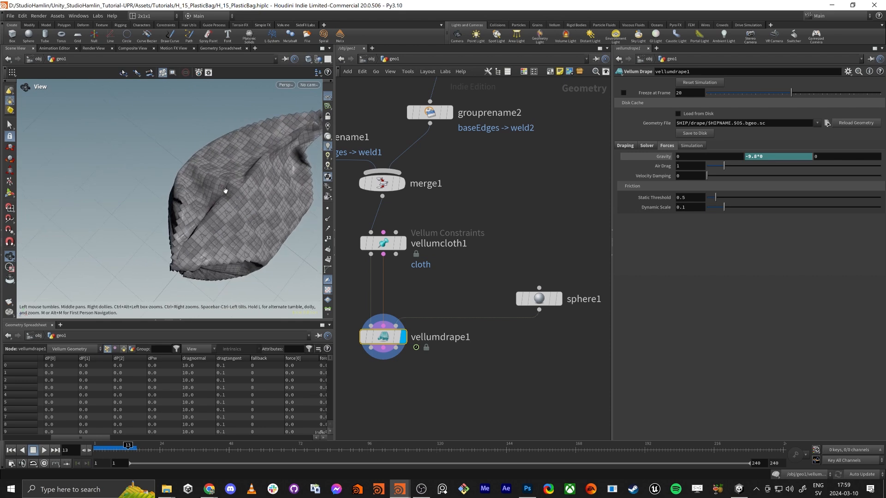
left_click_drag(237, 211, 209, 212)
Tidy the node network's layout and move grid1 and group1 up to make room above uvtexture1
middle_click_drag(516, 169, 492, 363)
scroll(575, 262, "down", 5)
scroll(575, 261, "up", 1)
key("a")
left_click_drag(439, 247, 441, 189)
middle_click_drag(412, 281, 405, 247)
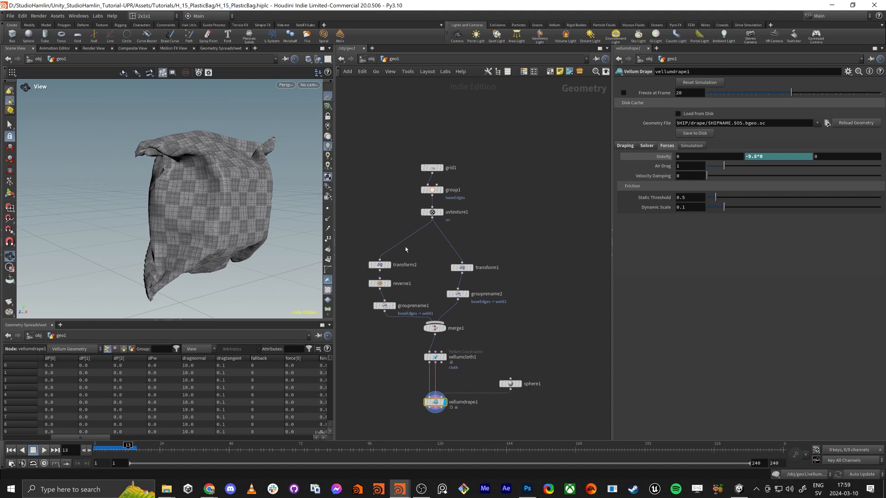
mouse_move(368, 312)
left_mouse_down()
mouse_move(391, 251)
mouse_move(382, 304)
left_mouse_up()
key("a")
left_click_drag(381, 286, 392, 267)
left_click_drag(509, 313, 471, 244)
key("a")
left_click_drag(434, 327, 432, 314)
left_click_drag(406, 199, 422, 119)
scroll(434, 114, "up", 5)
left_click(421, 122)
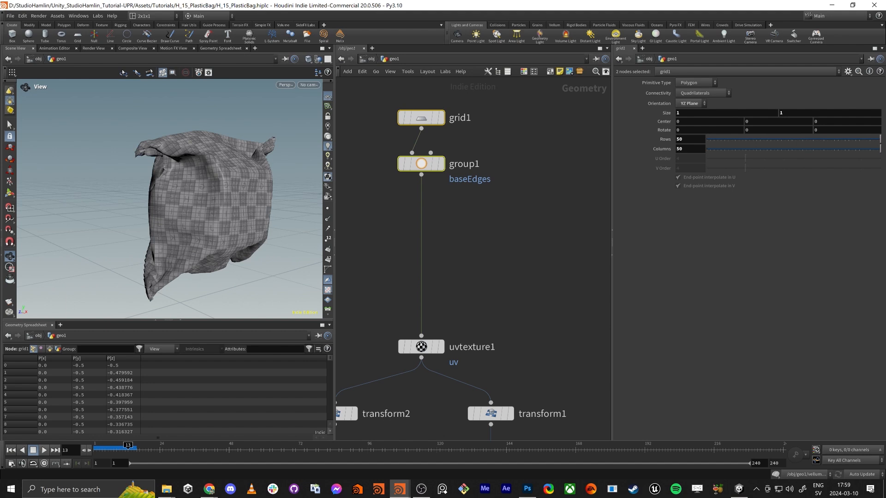
Insert a second Group node between group1 and uvtexture1, then compare both groups in the viewport and select the new node
key("Tab")
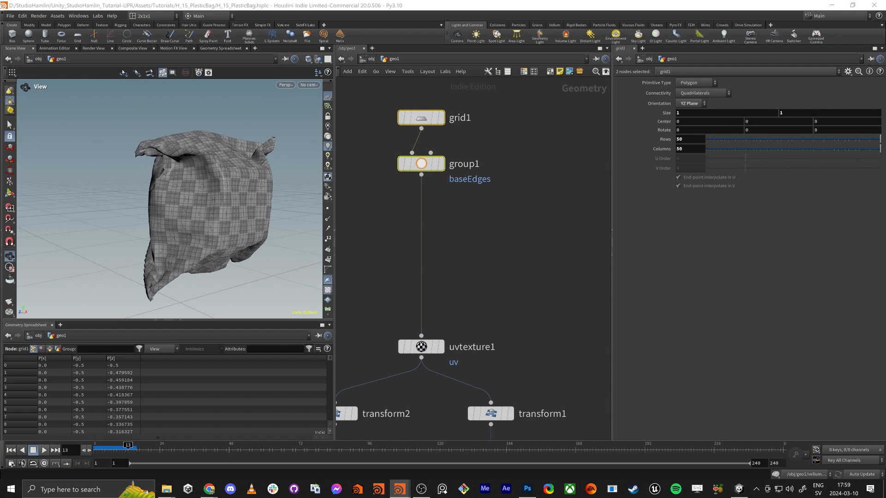
left_click(478, 228)
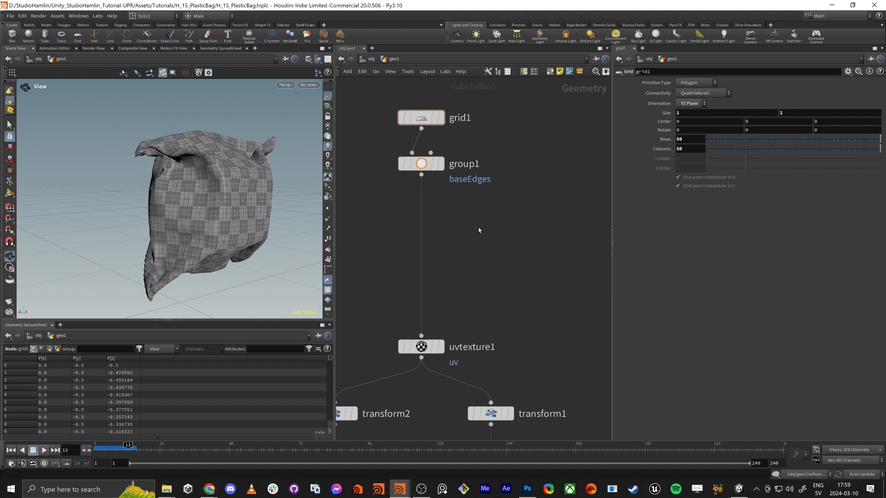
key("Tab")
type("grop")
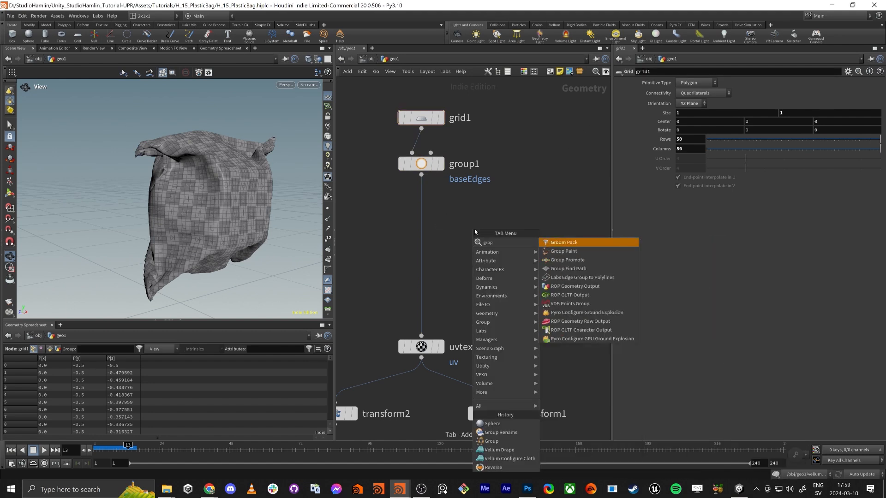
key("Return")
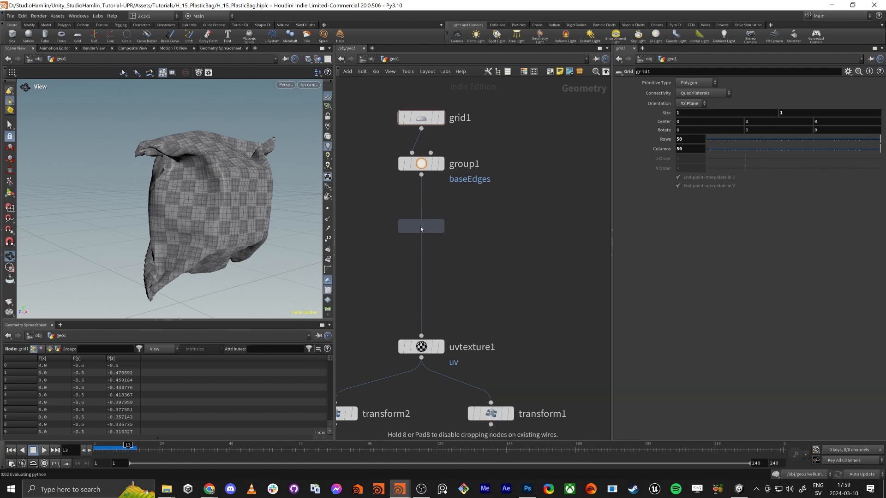
left_click(445, 168)
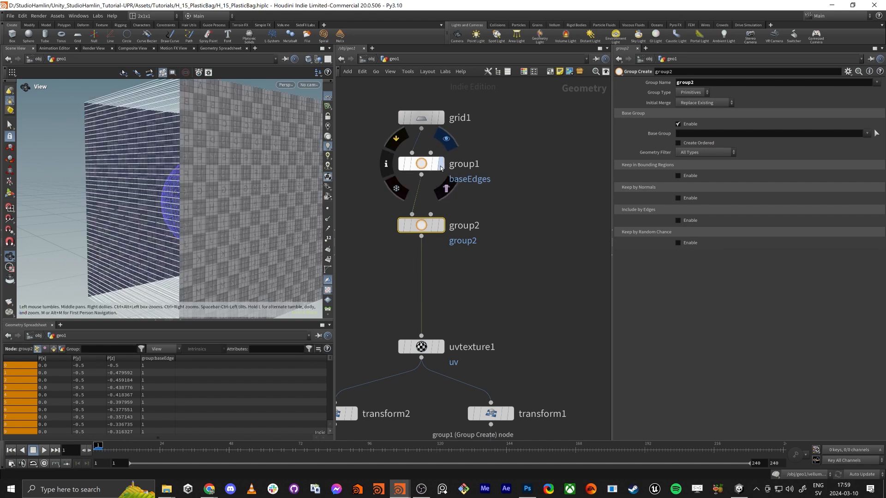
left_click(440, 164)
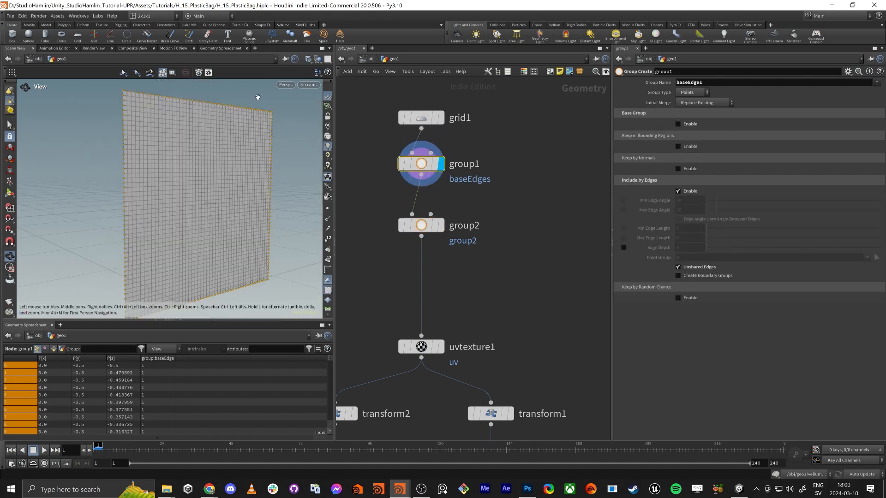
left_click(444, 225)
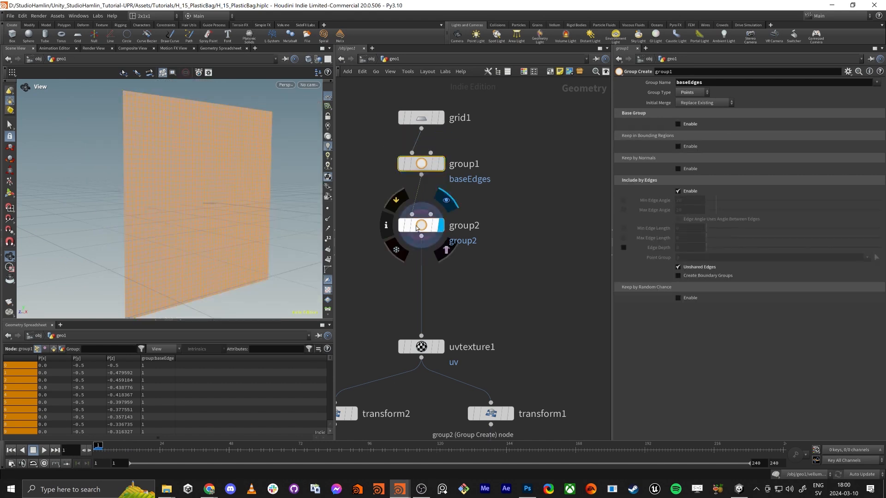
left_click(420, 229)
Set group2's type to Points and name the group baseOpening
left_click(692, 92)
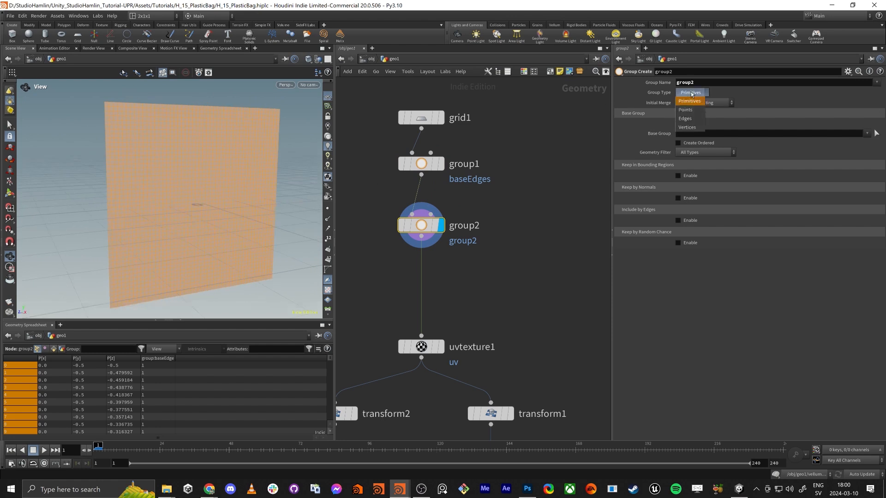
left_click(691, 103)
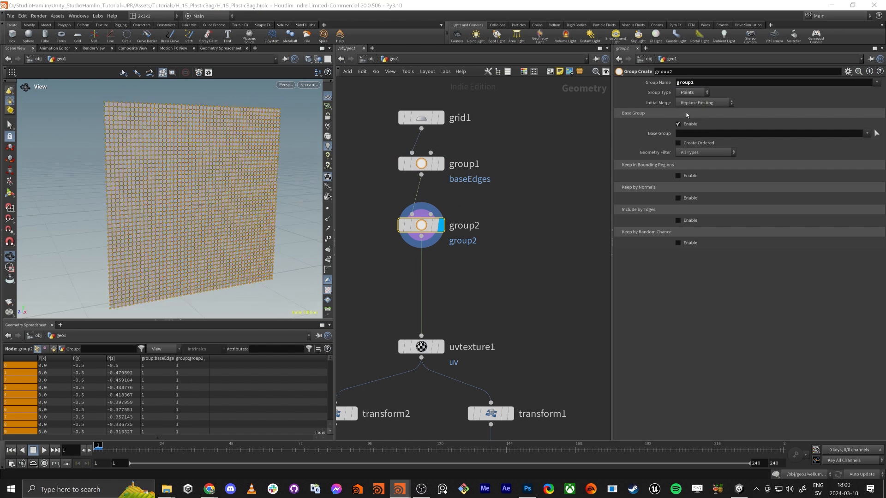
double_click(705, 84)
type("base")
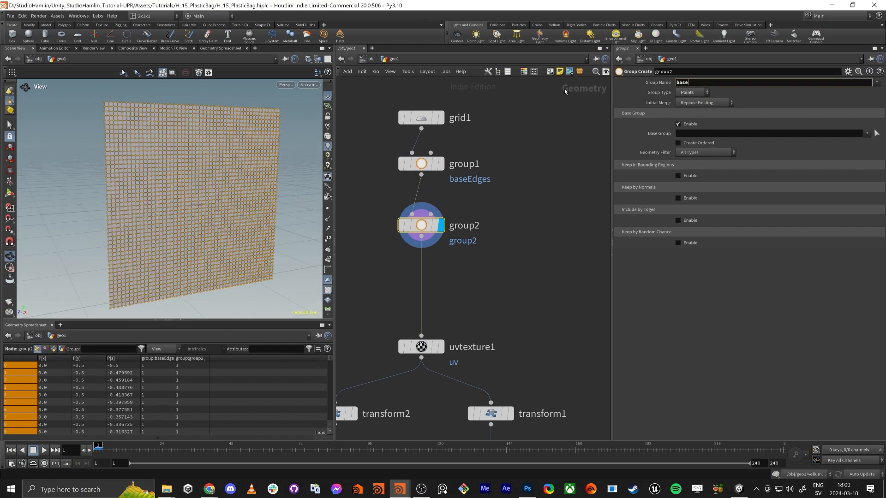
type("0pening")
key("Return")
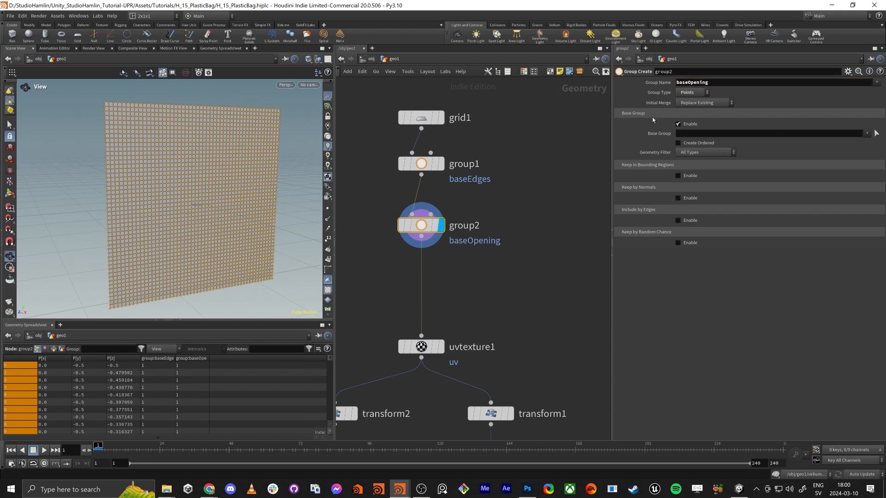
Disable group2's base group and enable Keep in Bounding Regions, undoing a trial change to the bounding box size
left_click(679, 124)
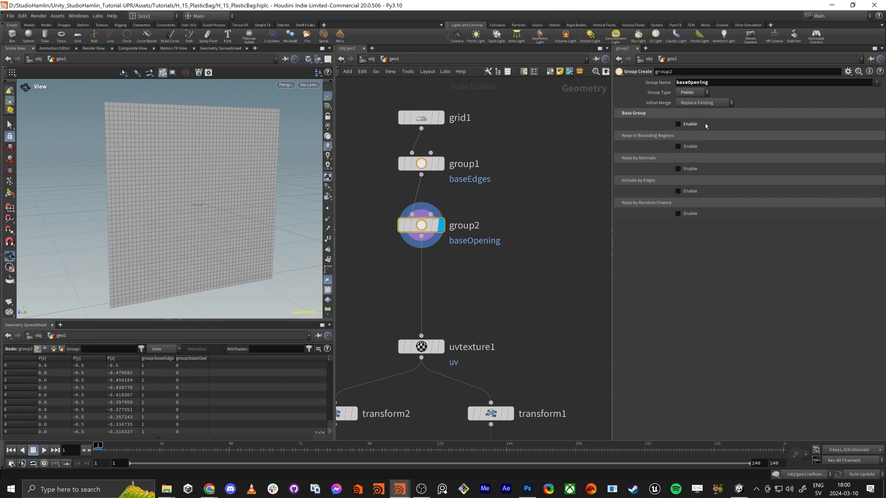
left_click(678, 147)
left_click_drag(208, 215, 200, 202)
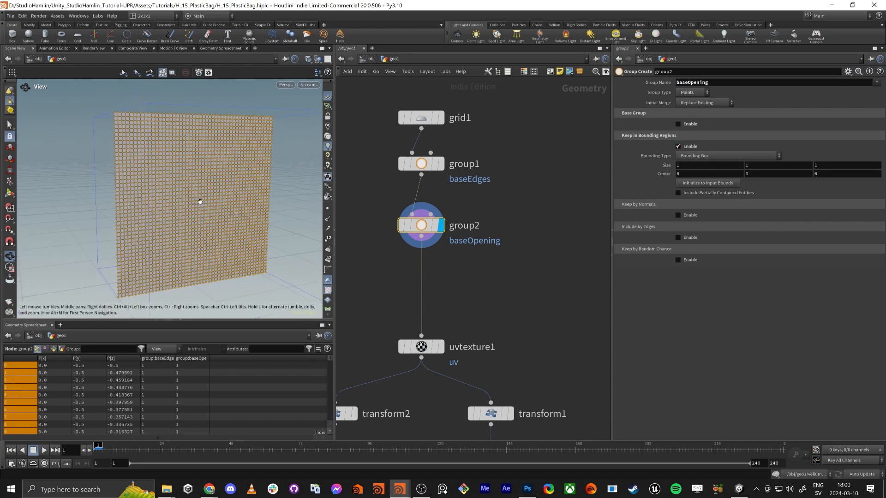
middle_click_drag(665, 167, 655, 166)
key("ctrl+z")
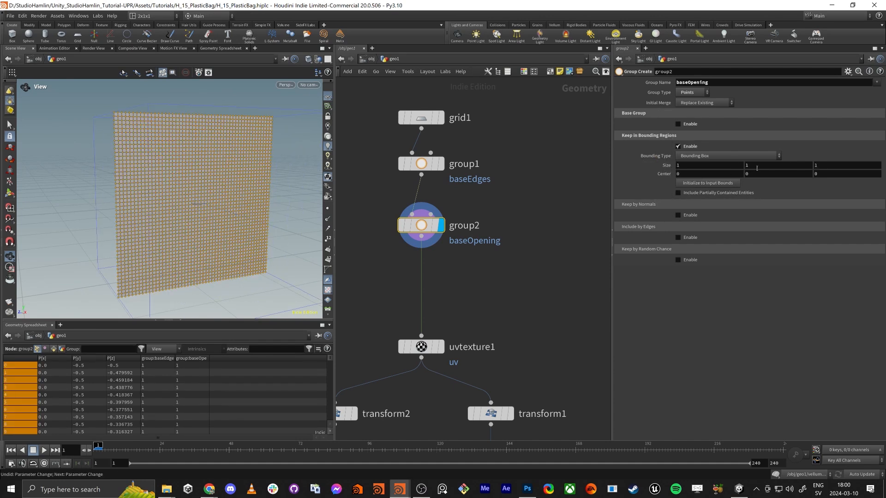
Set group2's bounding box center Y to 0.3 and its Z size to 0.96
mouse_move(757, 168)
middle_mouse_down()
mouse_move(784, 167)
mouse_move(765, 173)
middle_mouse_up()
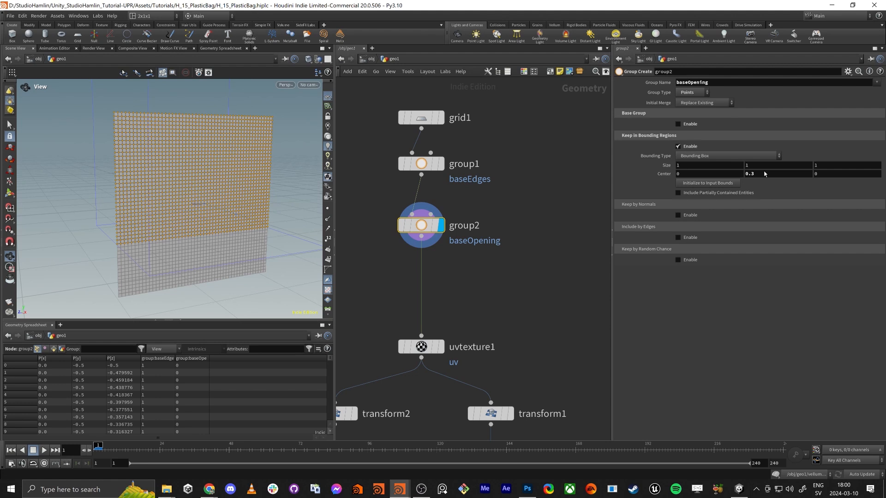
middle_click_drag(686, 169, 666, 183)
middle_click_drag(825, 169, 807, 179)
left_click_drag(160, 199, 136, 171)
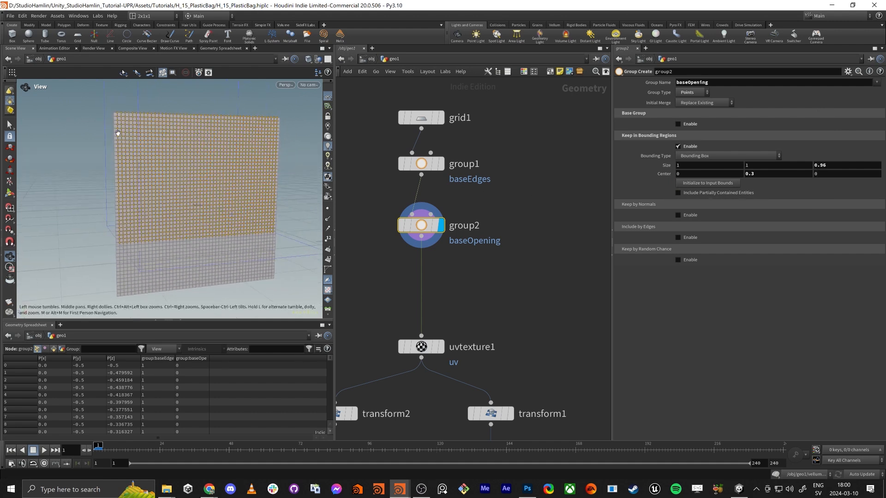
Reset group2's bounding box center Y to 0, then raise it slightly to 0.01
left_click_drag(766, 176, 656, 187)
type("0")
key("Return")
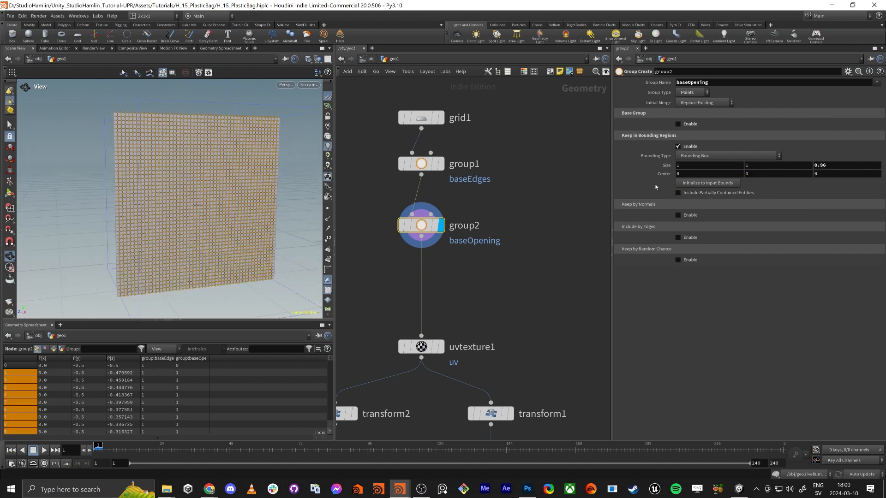
middle_click_drag(765, 174, 776, 193)
Examine the grid's corners and borders to check which points fall inside group2's bounding box
left_click_drag(125, 202, 99, 166)
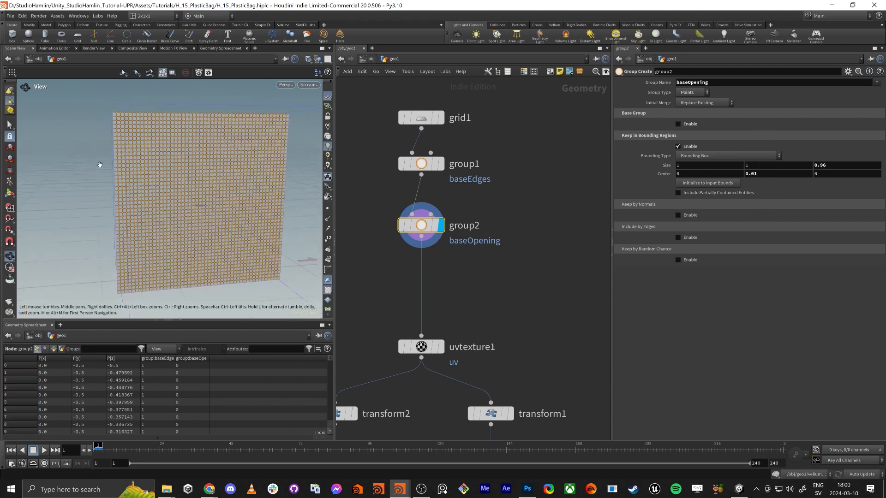
right_click_drag(100, 154, 214, 102)
middle_click_drag(186, 109, 203, 196)
left_click_drag(203, 196, 156, 178)
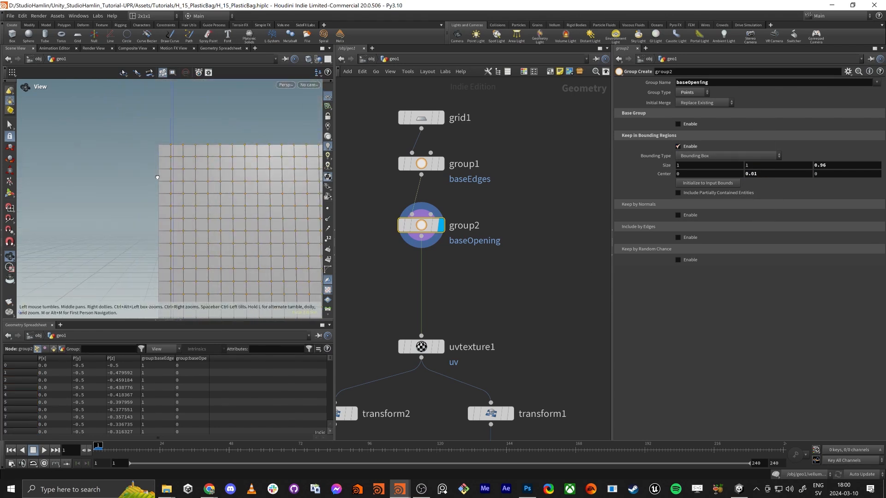
right_click_drag(156, 178, 127, 260)
middle_click_drag(233, 279, 222, 175)
right_click_drag(222, 175, 236, 203)
mouse_move(235, 203)
middle_mouse_down()
mouse_move(259, 218)
mouse_move(222, 208)
middle_mouse_up()
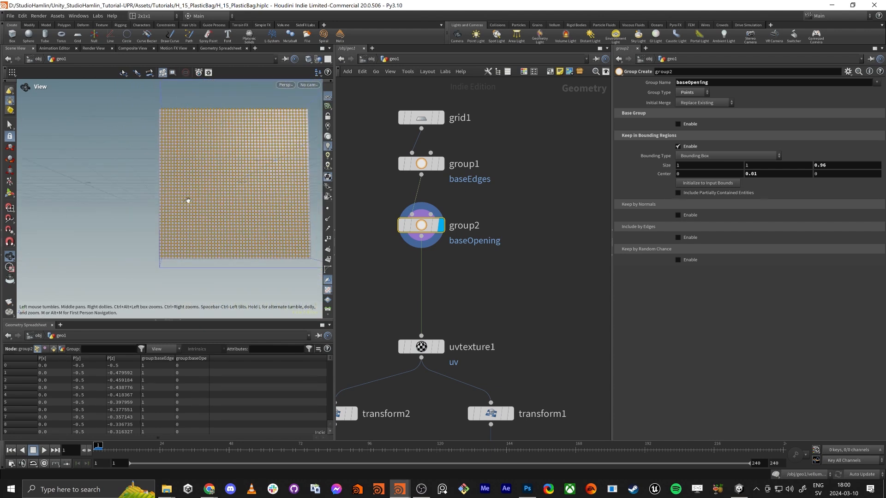
Inspect the baseOpening points around the grid's borders, and display group1 to compare them with the baseEdges points
left_click_drag(188, 202, 197, 199)
right_click_drag(196, 199, 211, 165)
left_click_drag(211, 166, 203, 218)
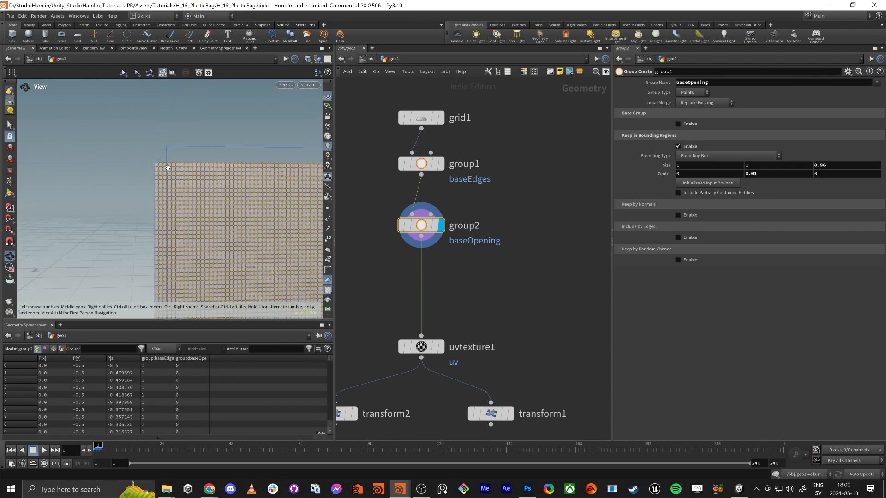
right_click_drag(198, 205, 199, 210)
middle_click_drag(200, 211, 168, 178)
right_click_drag(168, 178, 172, 186)
middle_click_drag(172, 186, 163, 157)
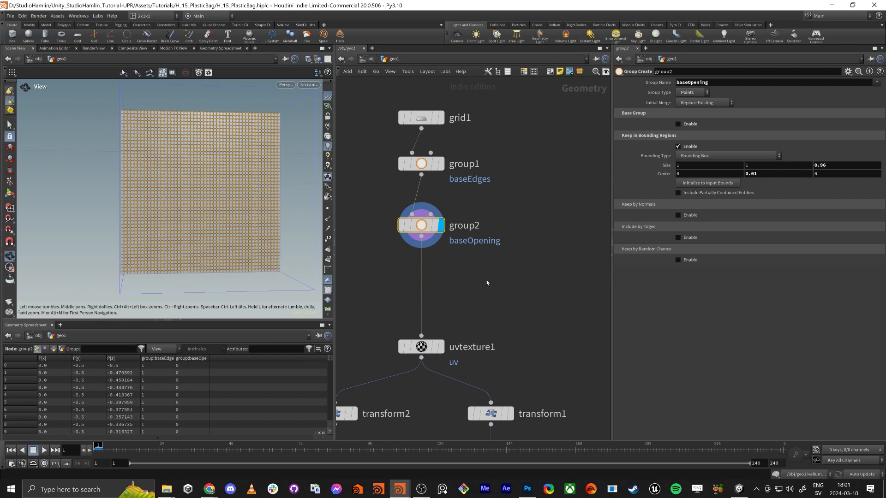
left_click(420, 163)
left_click(441, 164)
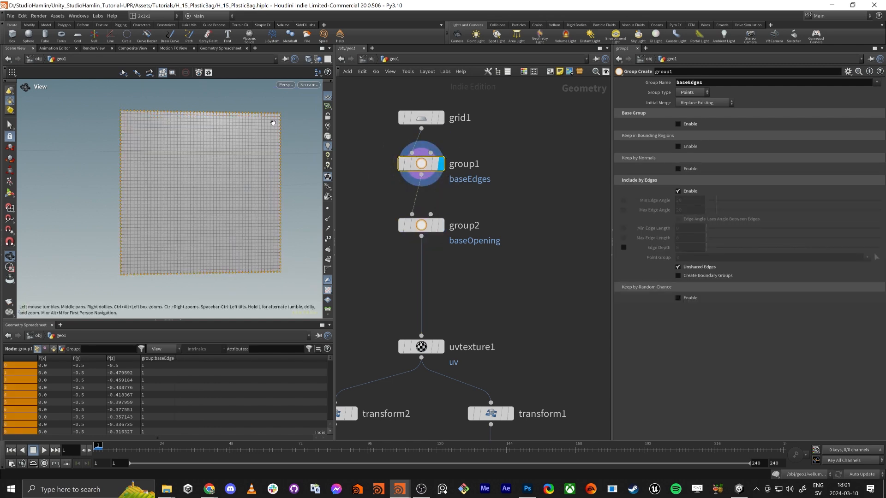
Insert a Group Combine node between group2 and uvtexture1 and display its result
key("Tab")
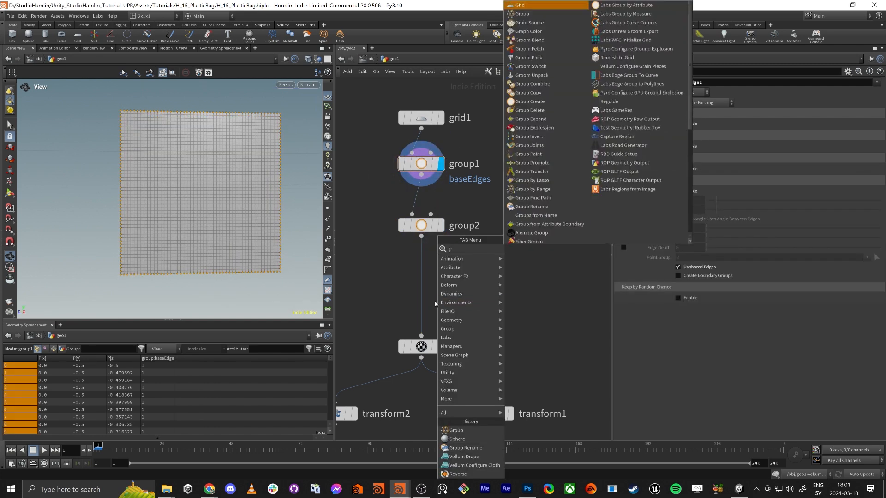
type("grcom")
key("Return")
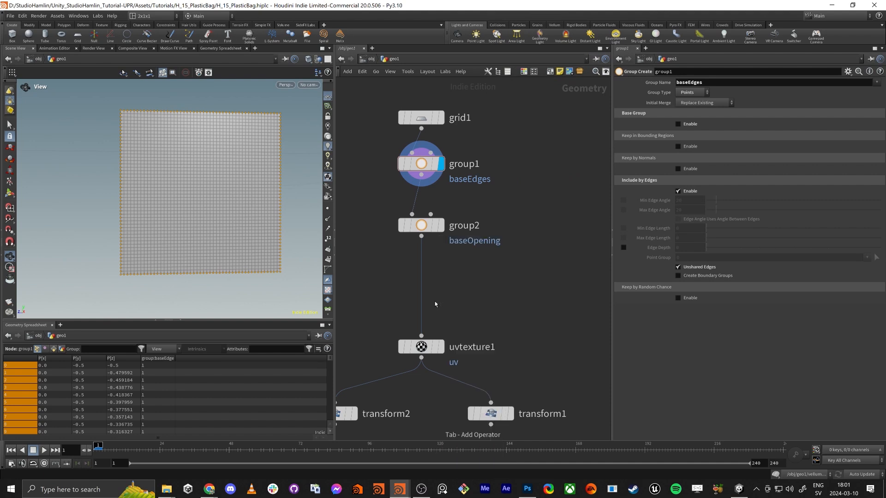
left_click(420, 274)
left_click(441, 273)
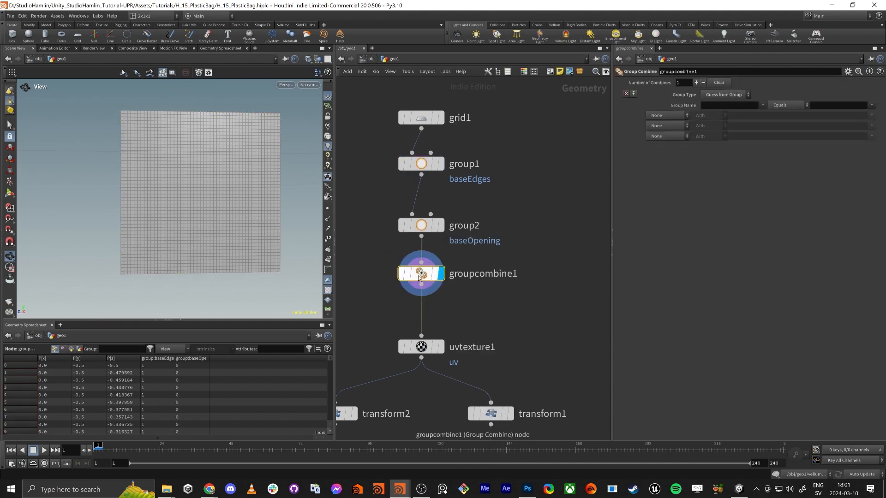
Show the group list in the viewport and set the selection type to Points so the point groups are listed
scroll(327, 281, "down", 3)
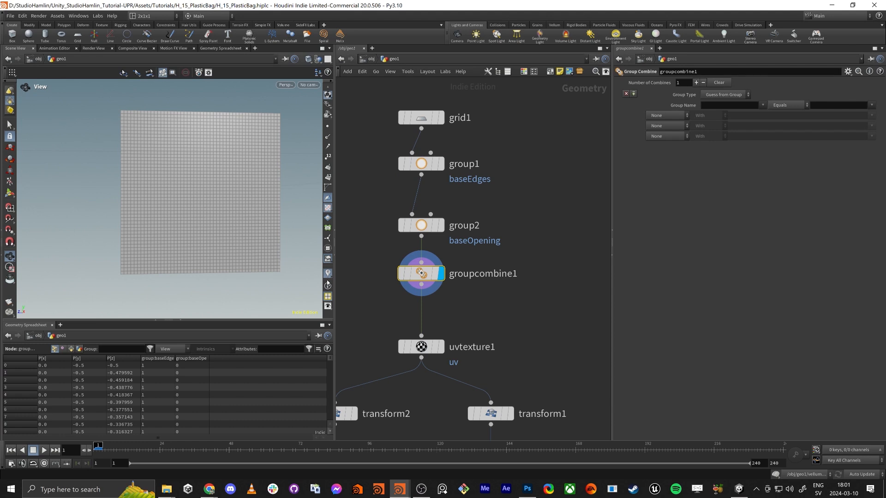
left_click(330, 252)
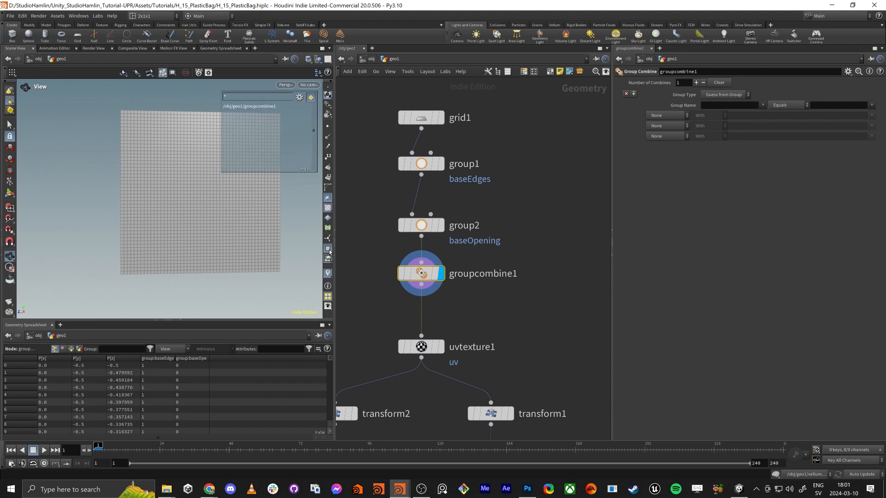
left_click(8, 104)
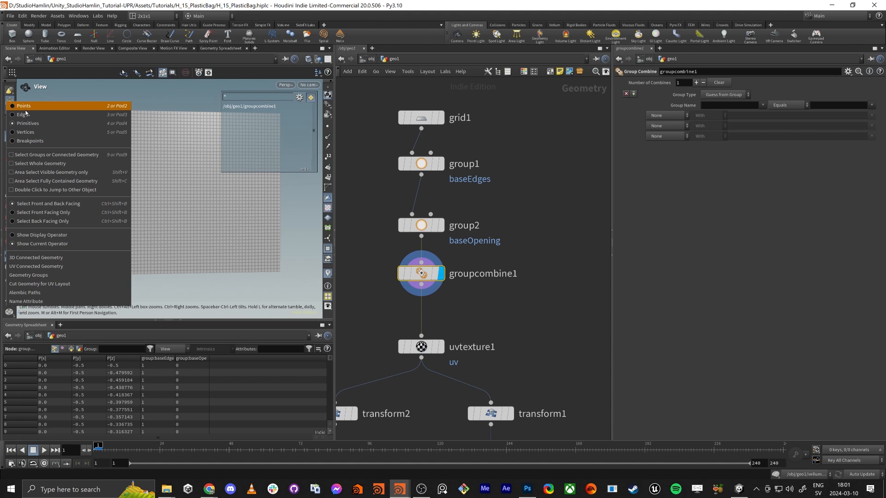
left_click(27, 113)
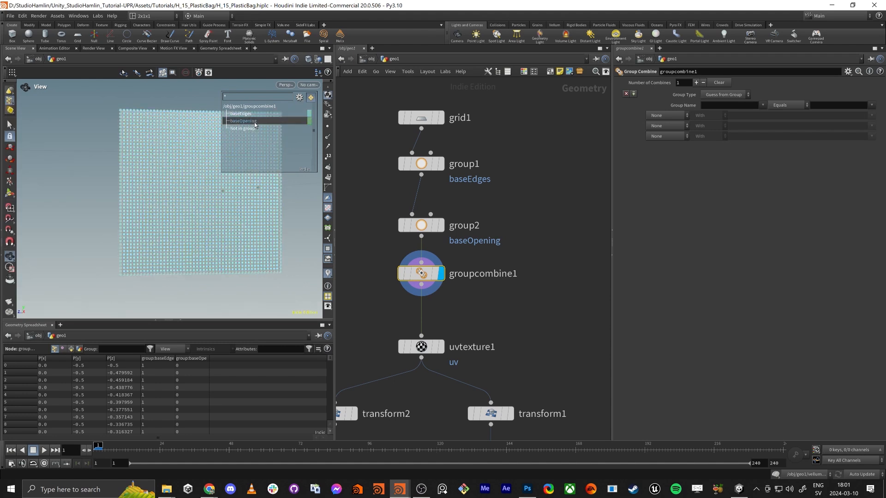
Examine the grid's corner and border points by group colour to see where baseEdges and baseOpening overlap
middle_click_drag(142, 184, 139, 212)
right_click_drag(139, 212, 57, 200)
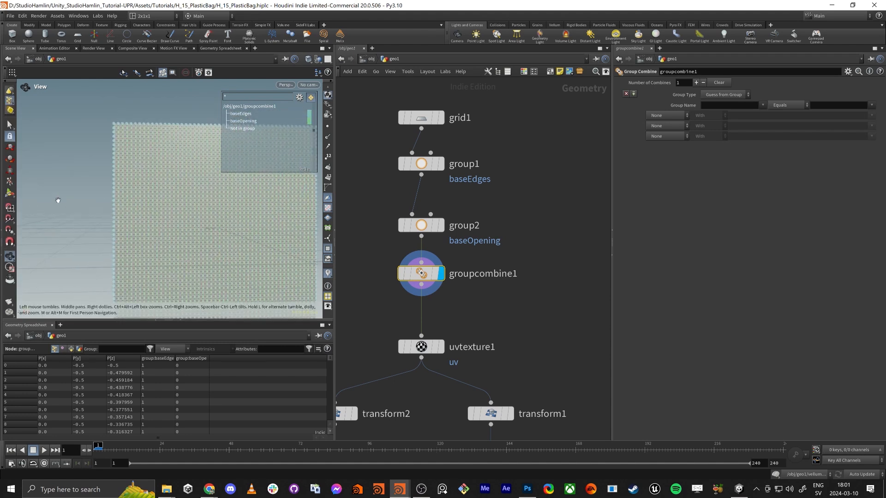
right_click_drag(115, 126, 166, 140)
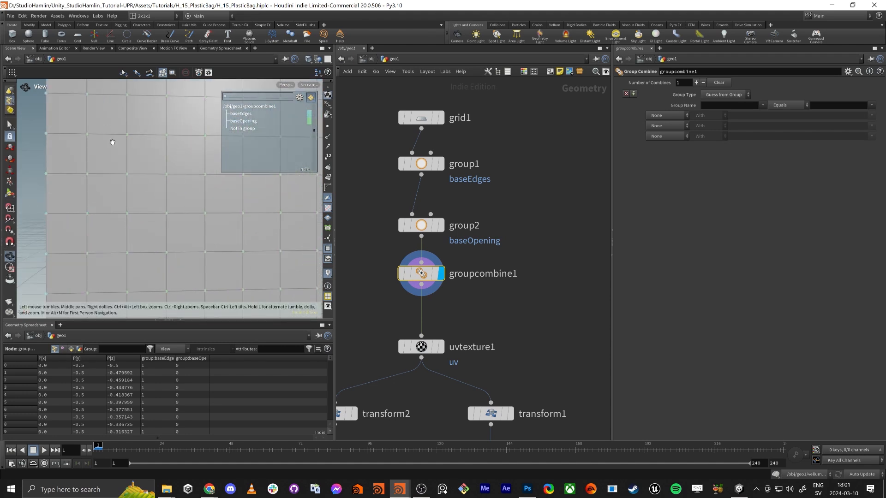
middle_click_drag(113, 142, 185, 283)
right_click_drag(173, 174, 139, 251)
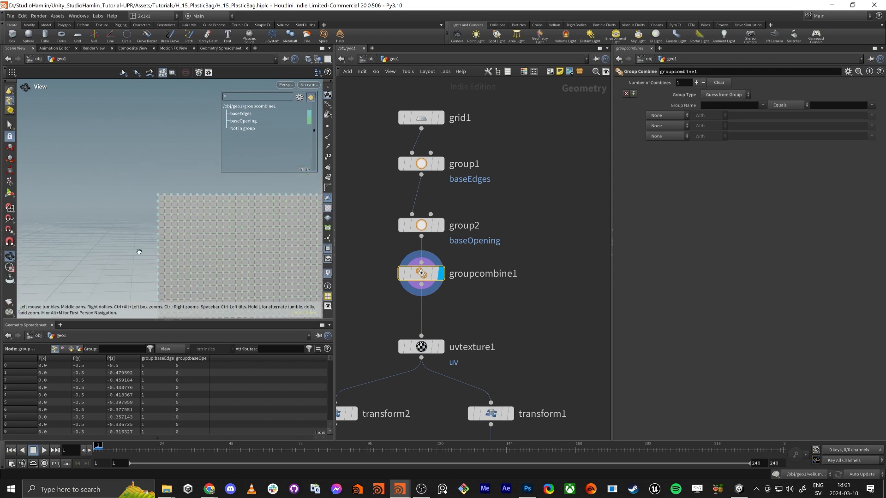
middle_click_drag(208, 240, 154, 174)
right_click_drag(155, 175, 190, 251)
middle_click_drag(193, 240, 156, 223)
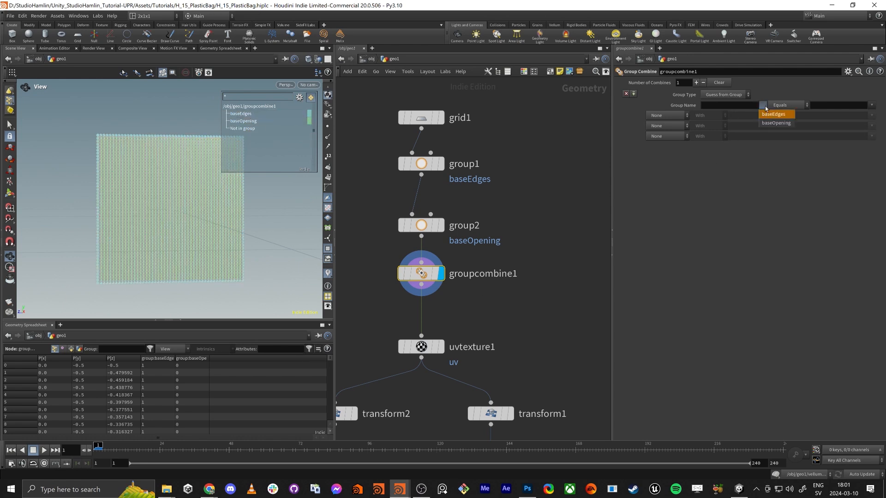
Configure groupcombine1 so that baseEdges equals baseEdges with baseOpening subtracted
left_click(773, 115)
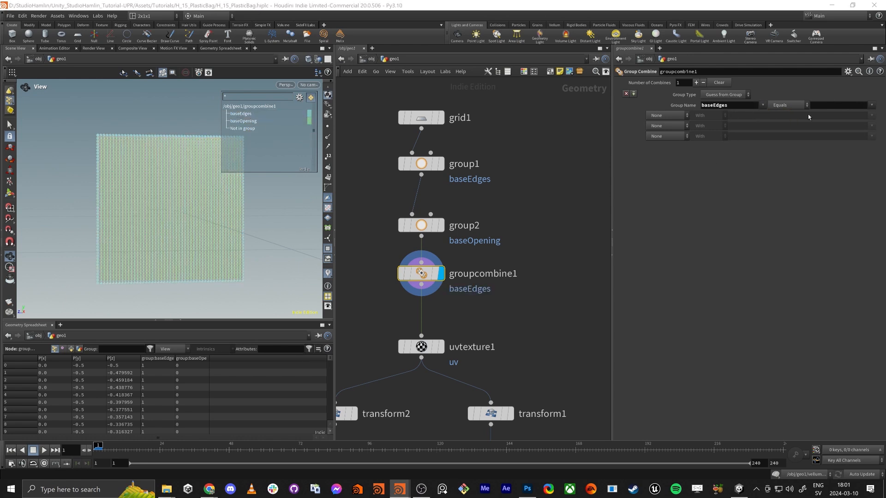
left_click(873, 105)
left_click(858, 115)
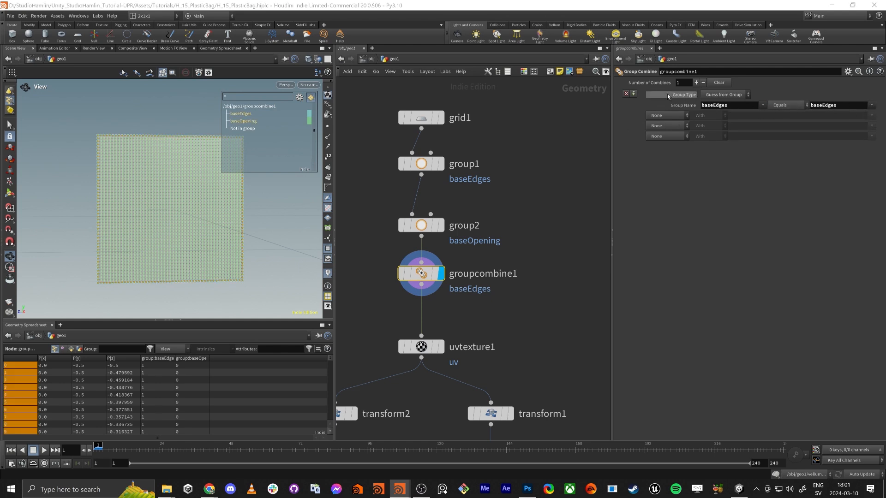
left_click(686, 118)
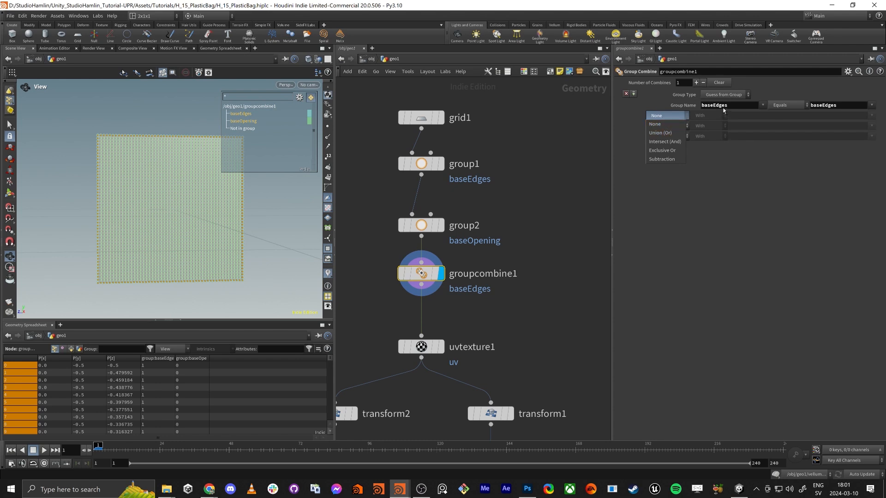
left_click(666, 161)
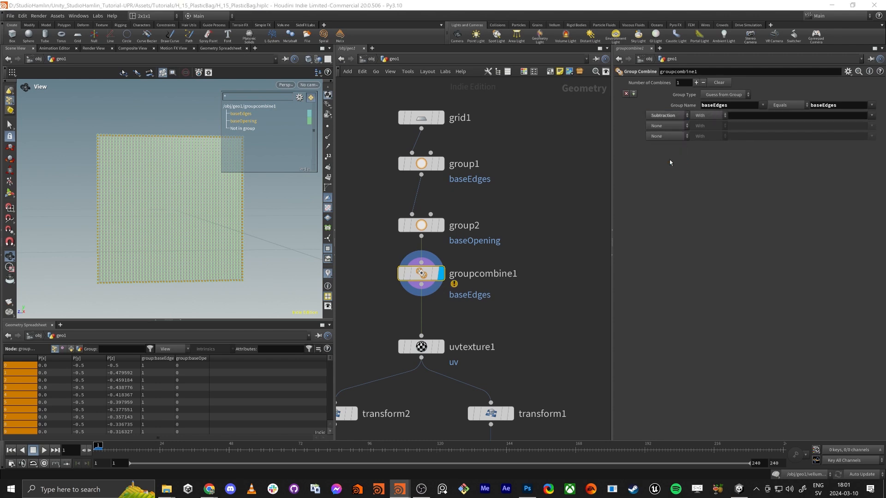
left_click(872, 116)
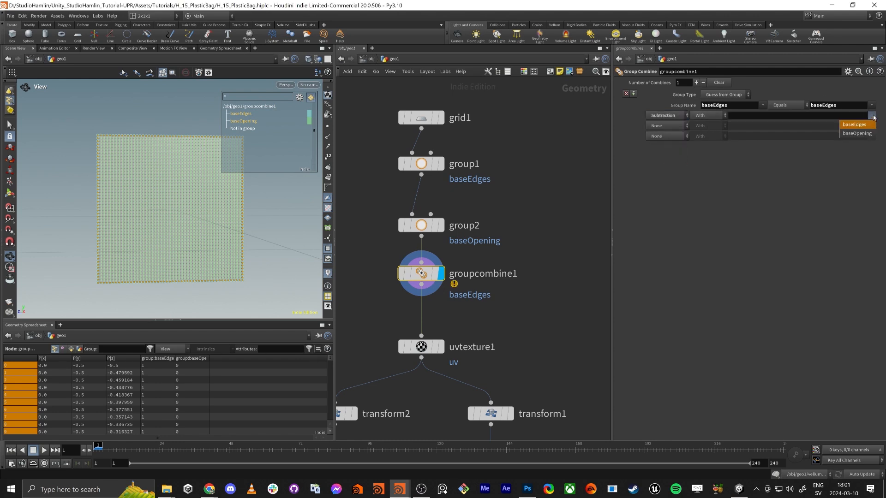
left_click(854, 135)
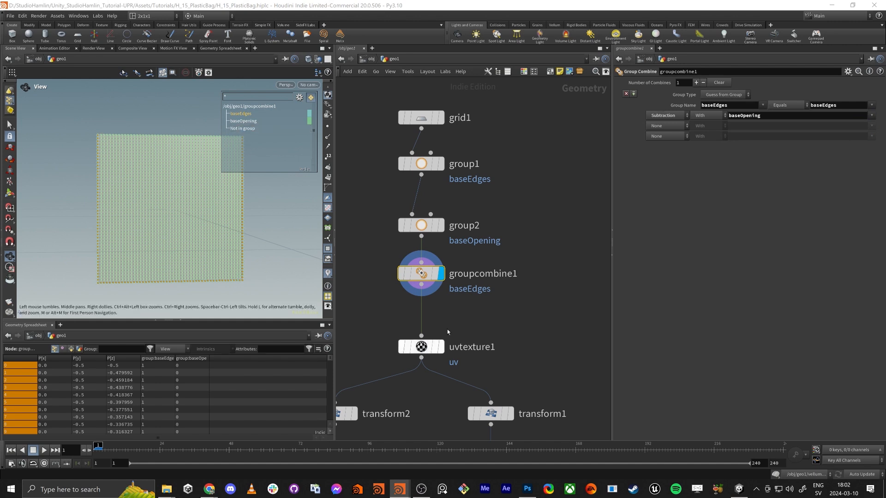
Display and select the vellumdrape1 node at the end of the network and frame its geometry in the viewport
middle_click_drag(497, 311, 532, 259)
middle_click_drag(412, 247, 403, 140)
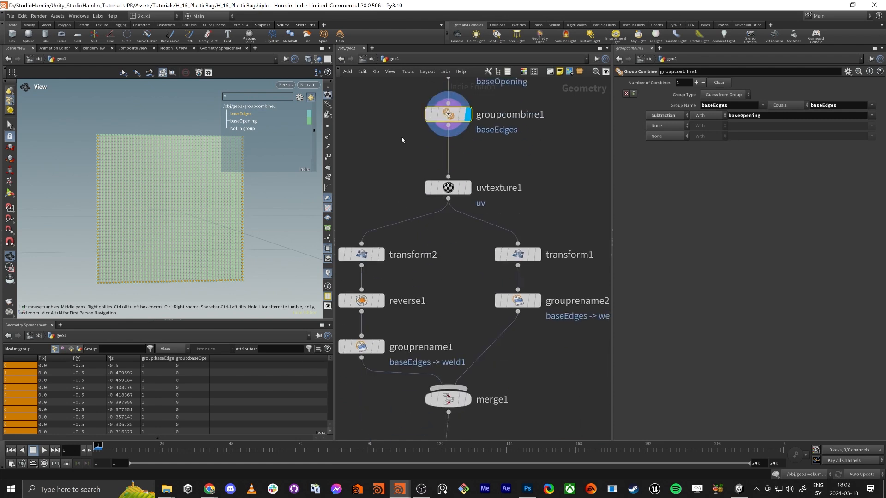
scroll(401, 141, "down", 4)
scroll(389, 256, "up", 1)
scroll(430, 247, "up", 4)
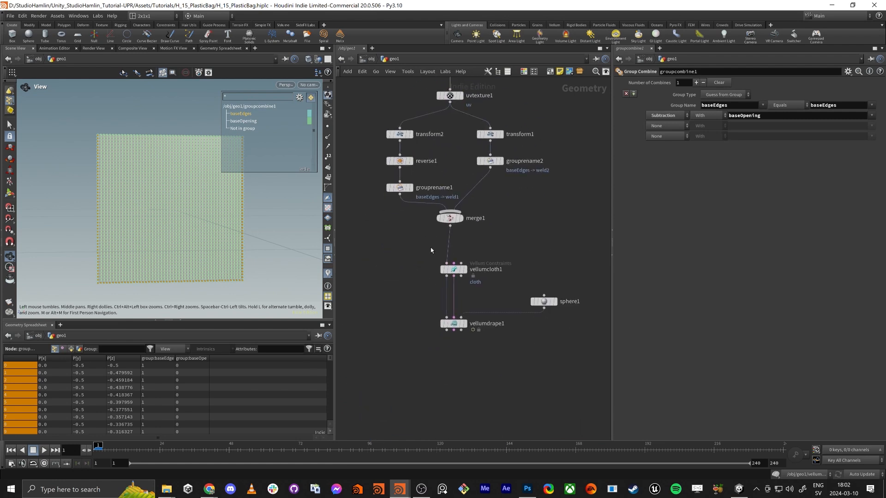
left_click(474, 339)
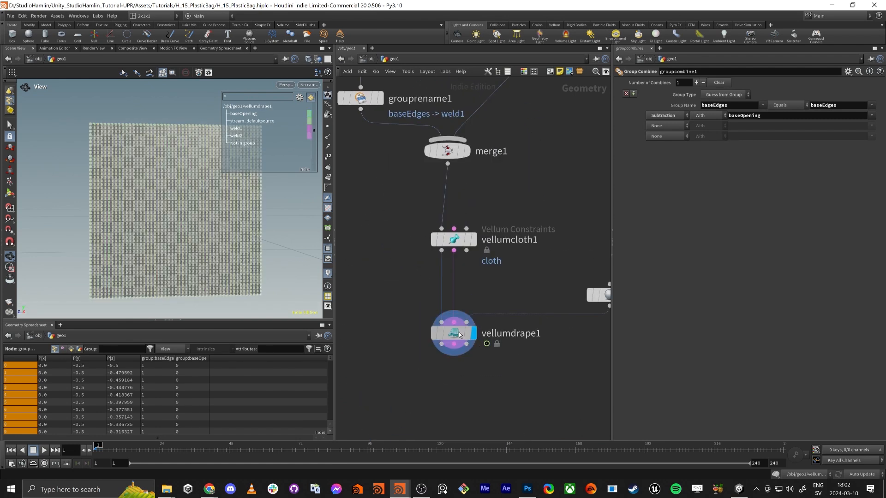
left_click(459, 331)
key("f")
Play the Vellum Drape simulation from frame 1 to frame 11 with both grids and the sphere in view
left_click_drag(157, 220, 217, 224)
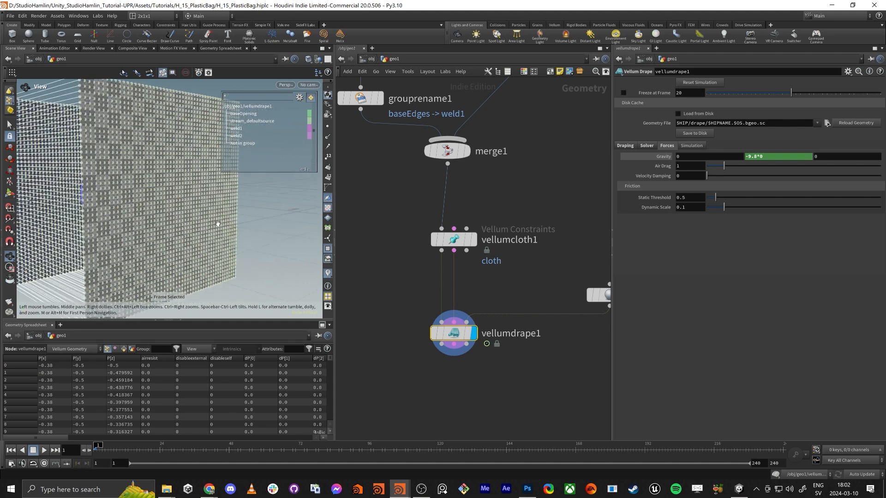
right_click_drag(217, 224, 144, 228)
mouse_move(452, 338)
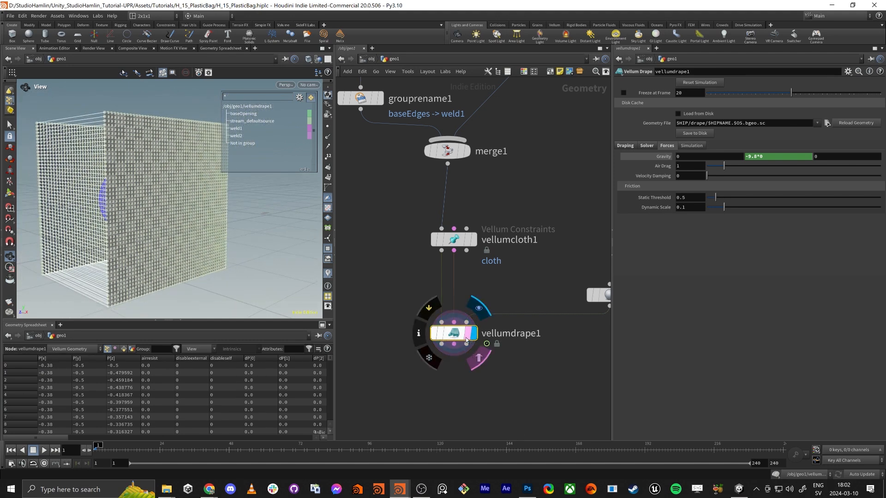
scroll(144, 226, "down", 3)
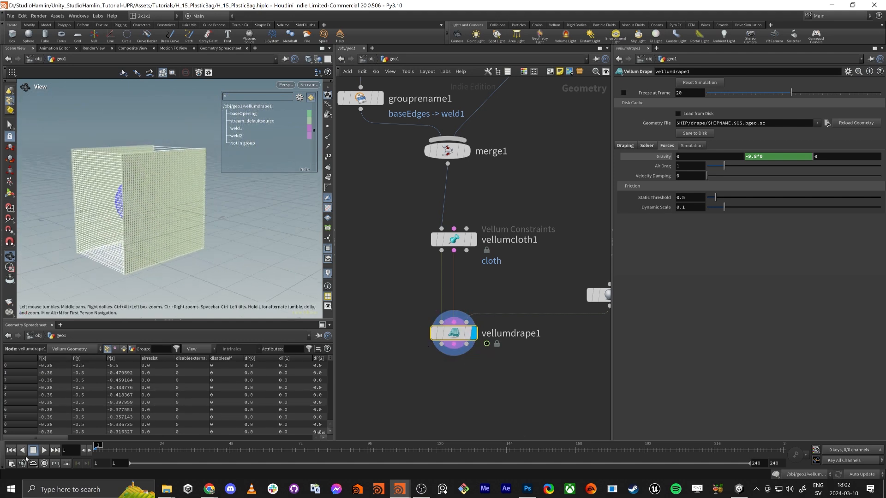
left_click_drag(129, 233, 201, 226)
scroll(201, 226, "down", 2)
middle_click_drag(201, 226, 213, 211)
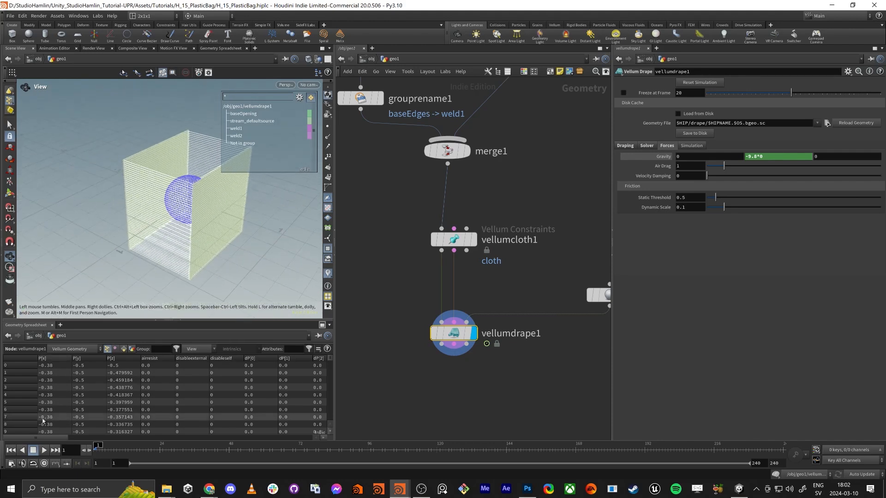
left_click(44, 450)
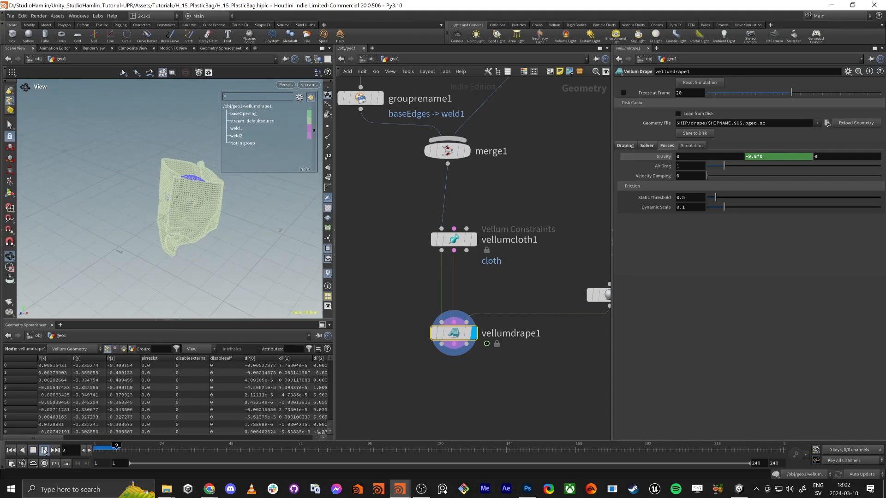
Hide the viewport's group list, continue the drape simulation to frame 15 and inspect the bag's open top
left_click(327, 249)
left_click_drag(250, 206, 291, 192)
scroll(212, 218, "up", 3)
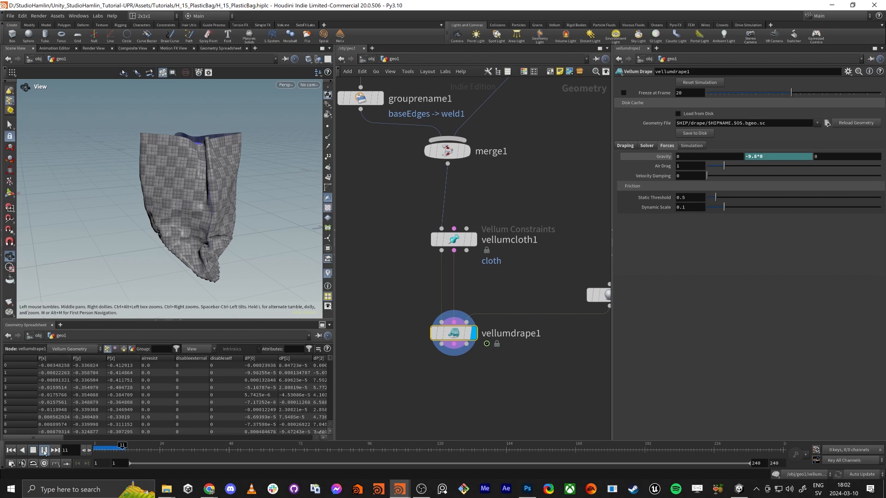
left_click(44, 452)
left_click_drag(168, 257, 243, 210)
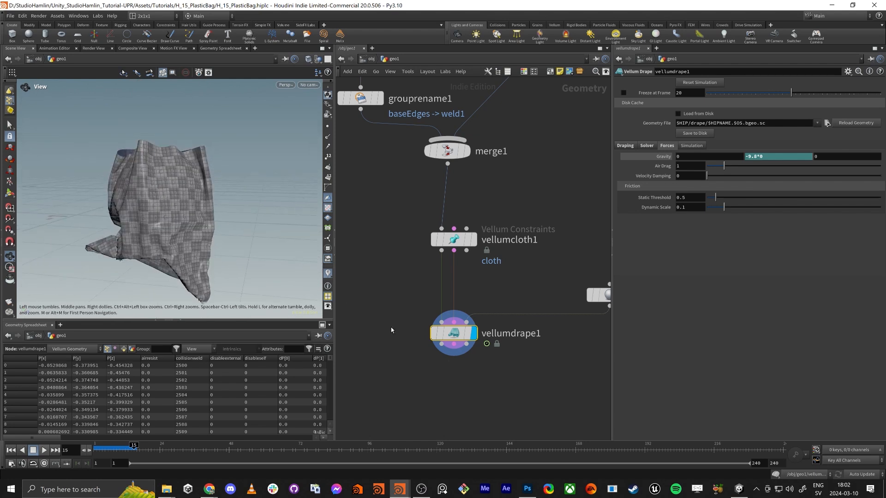
left_click_drag(193, 200, 203, 221)
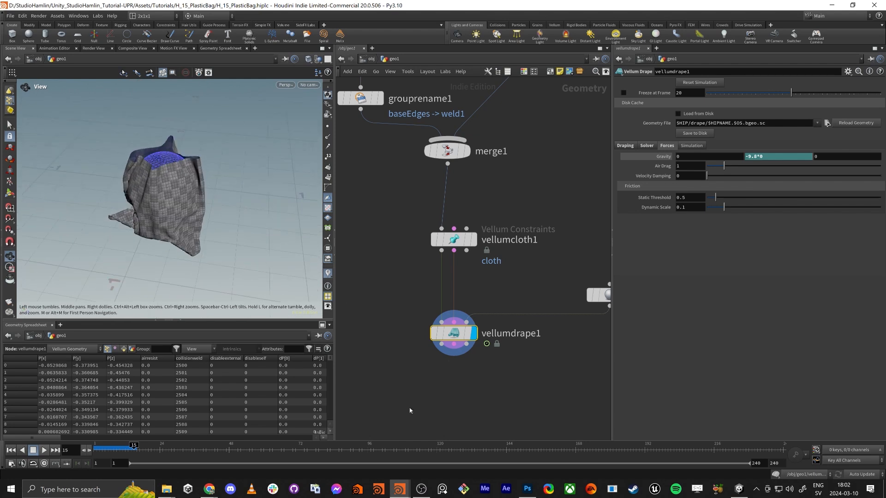
Add a Transform node to the network below vellumdrape1
middle_click_drag(452, 396, 456, 257)
scroll(455, 257, "down", 2)
left_click(453, 281)
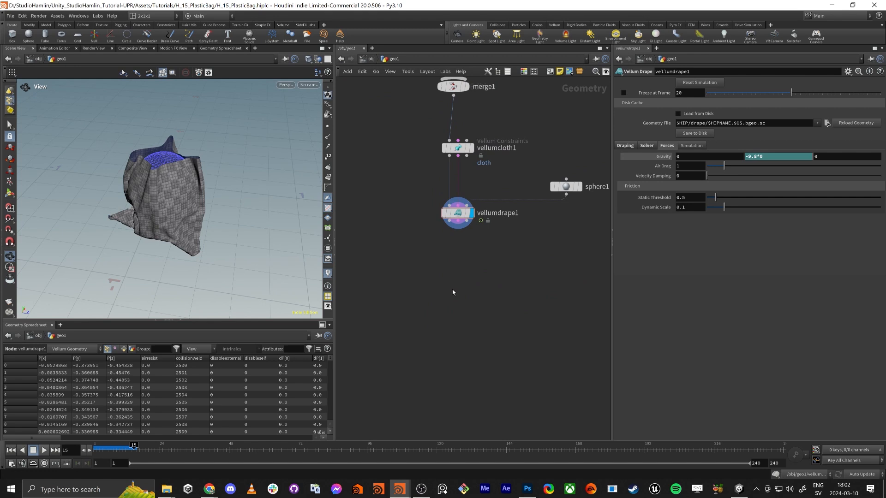
key("Tab")
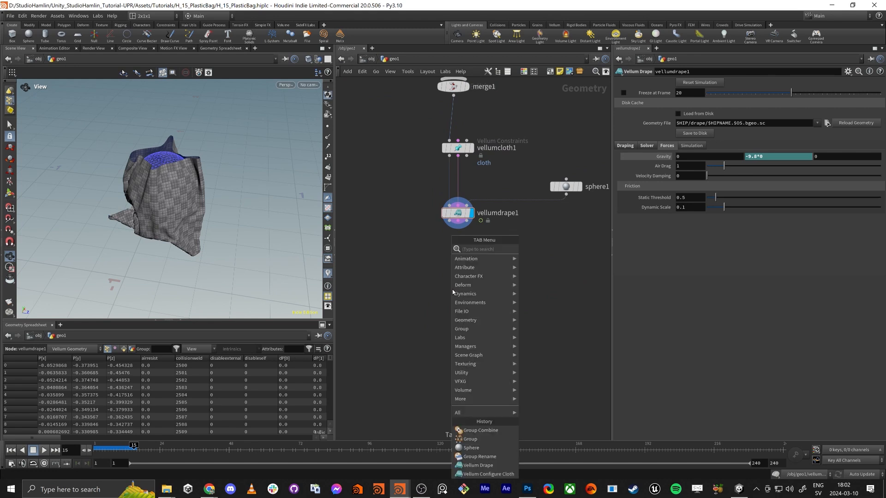
type("trans")
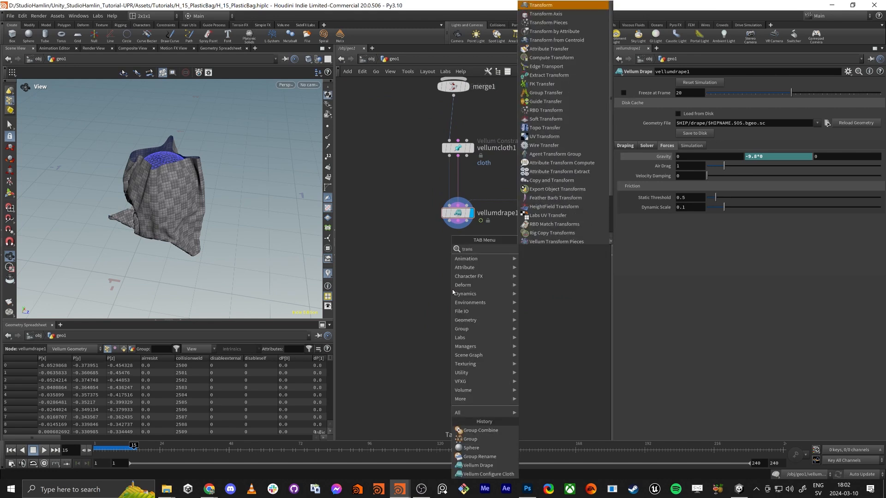
key("Return")
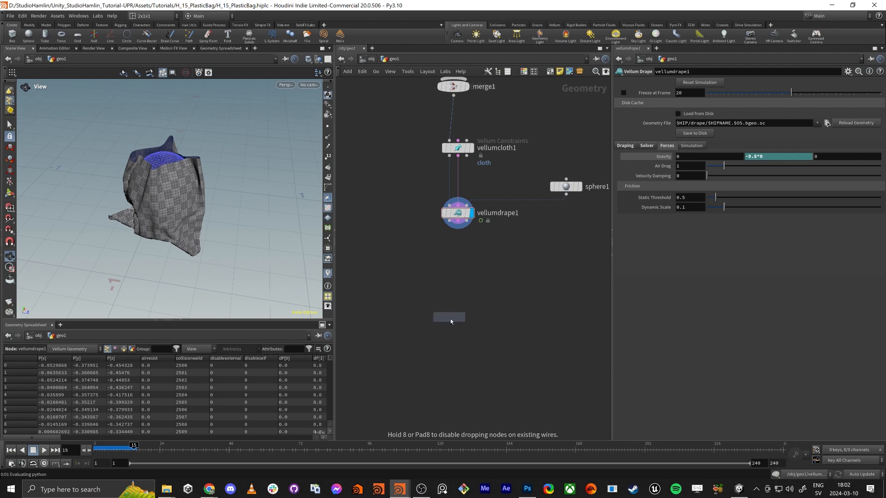
left_click(451, 322)
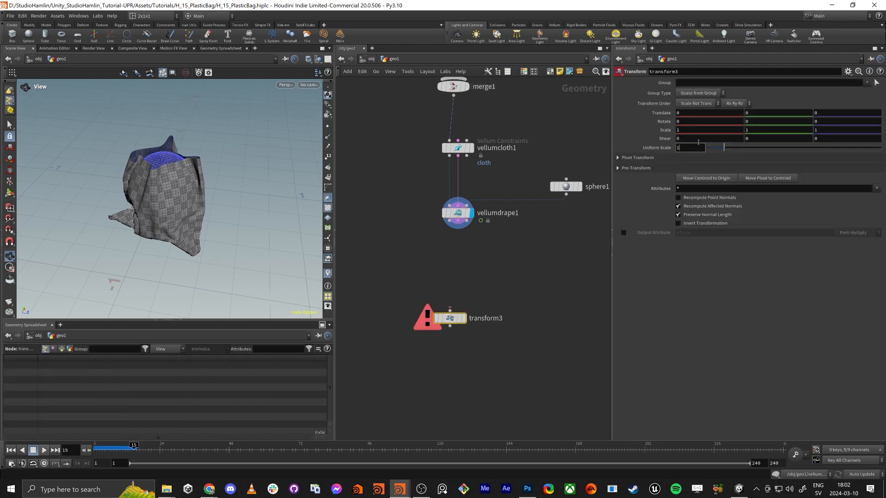
Set the new Transform node's uniform scale to 100 and wire vellumdrape1's first output into it
type("00")
key("Return")
left_click_drag(450, 319, 458, 319)
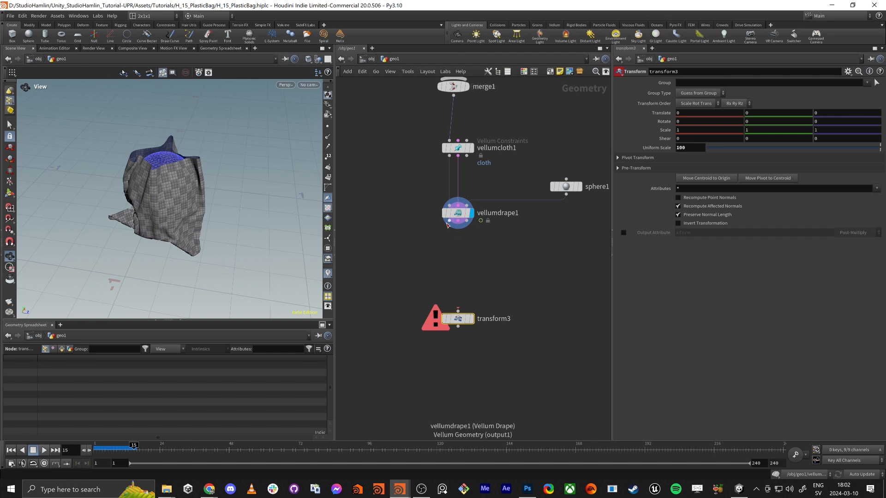
left_click_drag(448, 225, 447, 337)
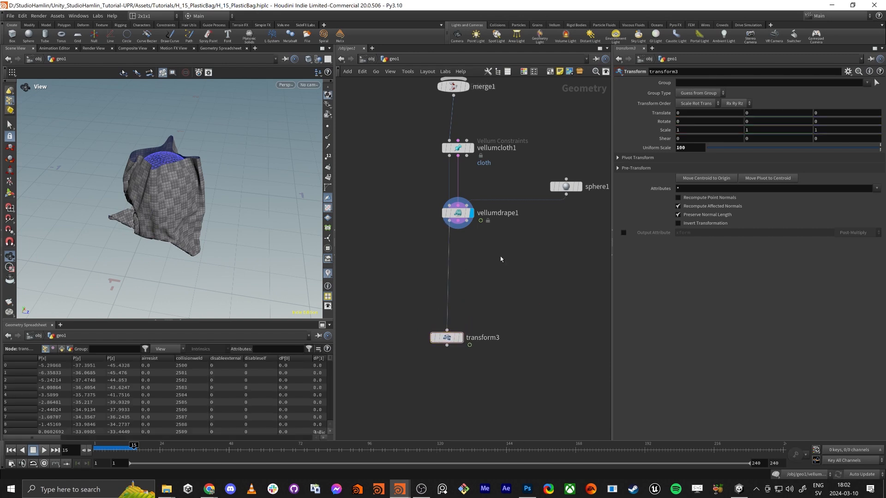
Add a File Cache node beside the wire to transform3, connect it to vellumdrape1's first output and display it
key("Tab")
type("file cache")
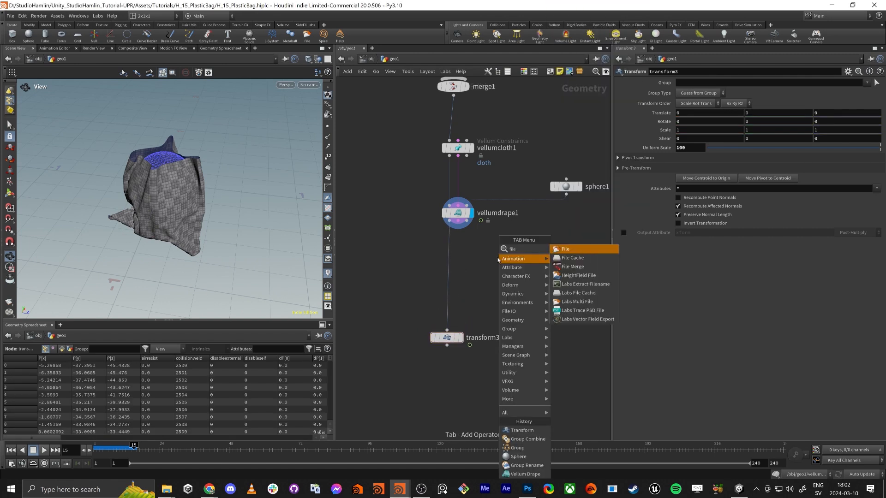
key("Return")
left_click(465, 295)
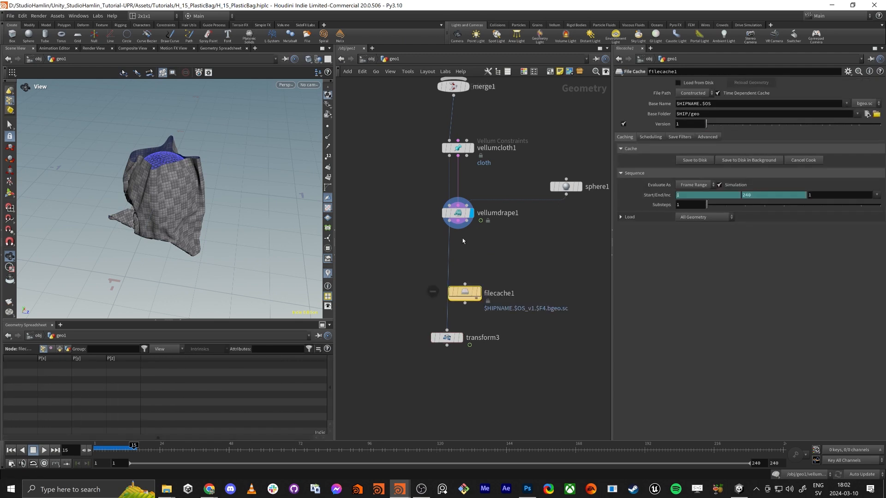
left_click_drag(464, 294, 484, 272)
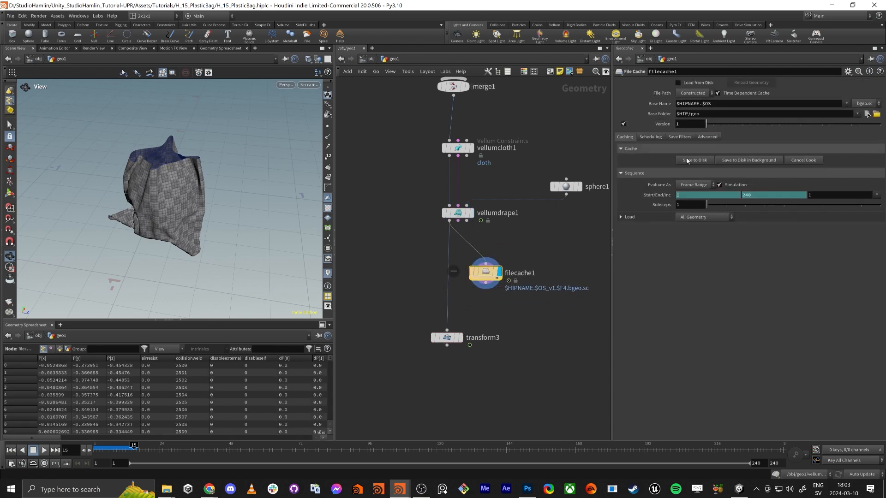
Configure filecache1 without versioning, evaluated as a Single Frame with Simulation disabled
left_click(624, 124)
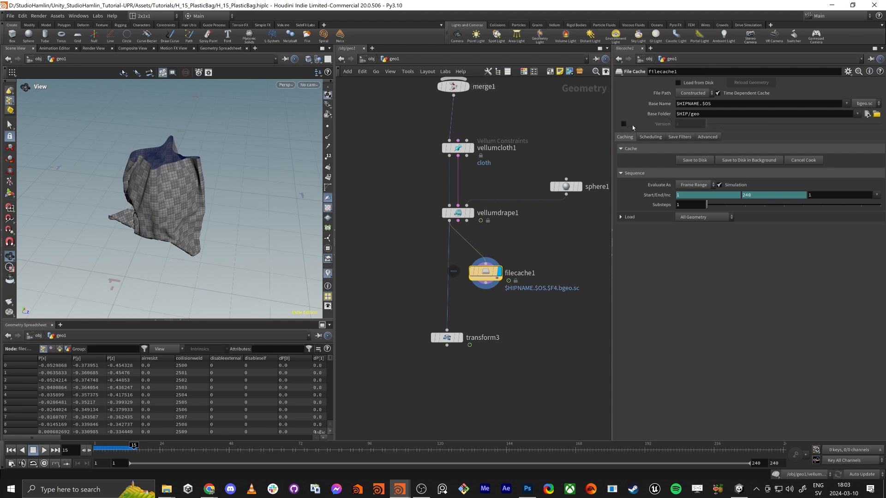
left_click(701, 186)
left_click(684, 191)
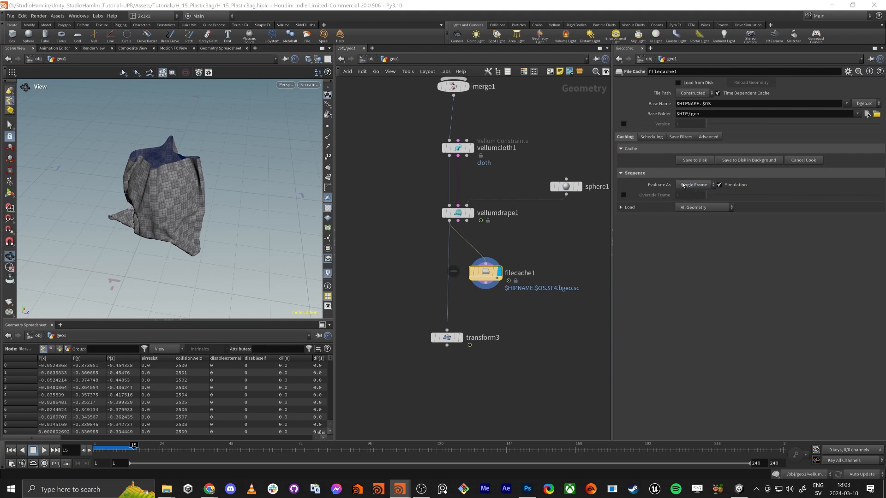
left_click(720, 185)
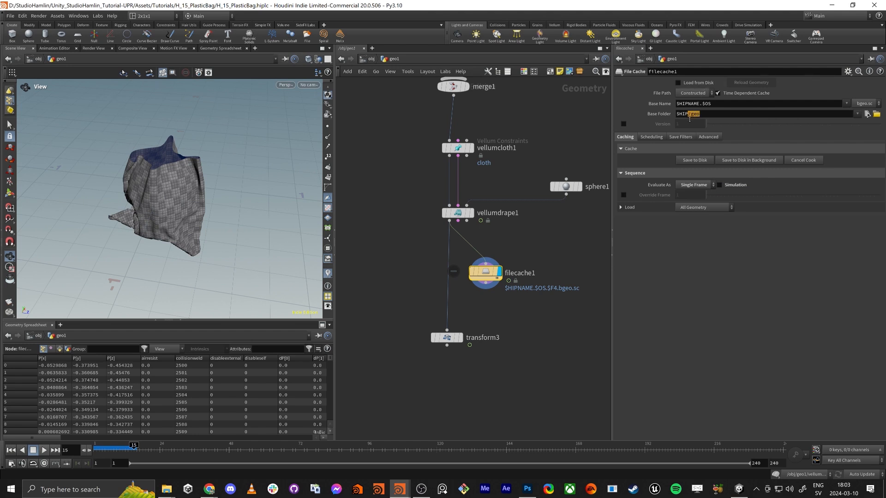
Replace filecache1's base name with one starting with "plastic", keeping $HIP/geo as the base folder
left_click(694, 114)
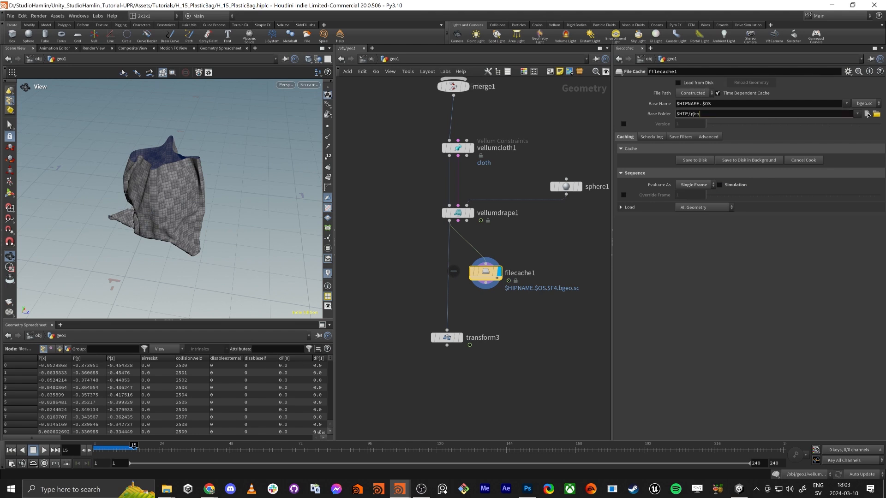
left_click_drag(722, 103, 651, 106)
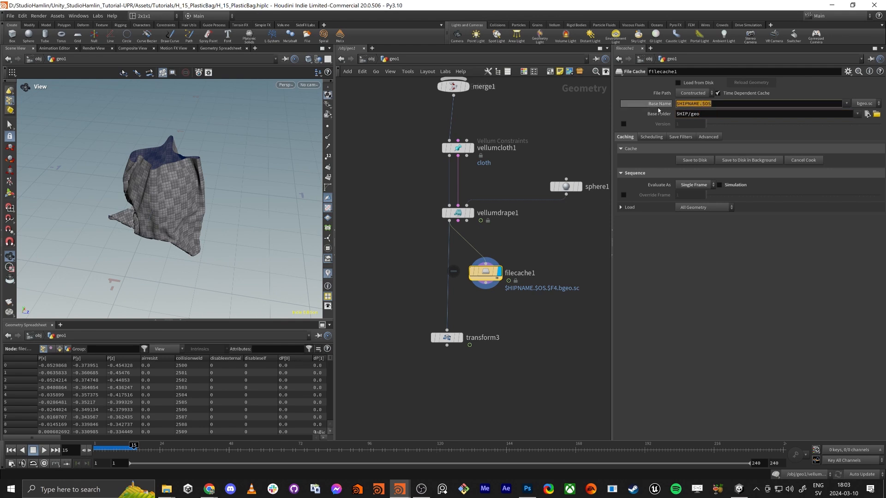
type("plasticBagStep_one")
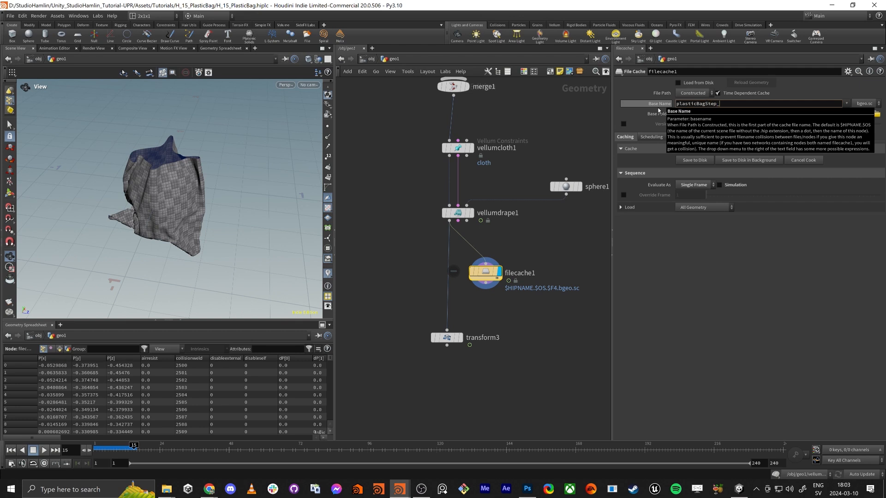
Save filecache1 to disk with the base name plasticBagStep_one and wire its output into transform3
key("Return")
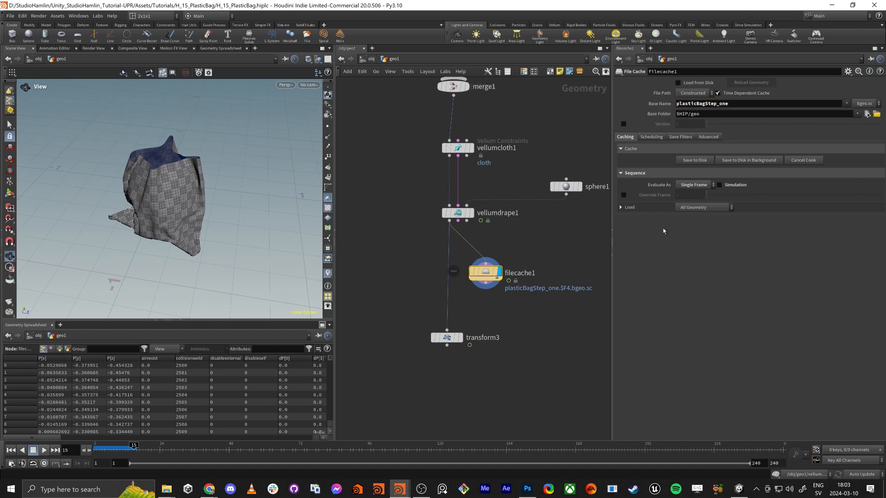
left_click(694, 160)
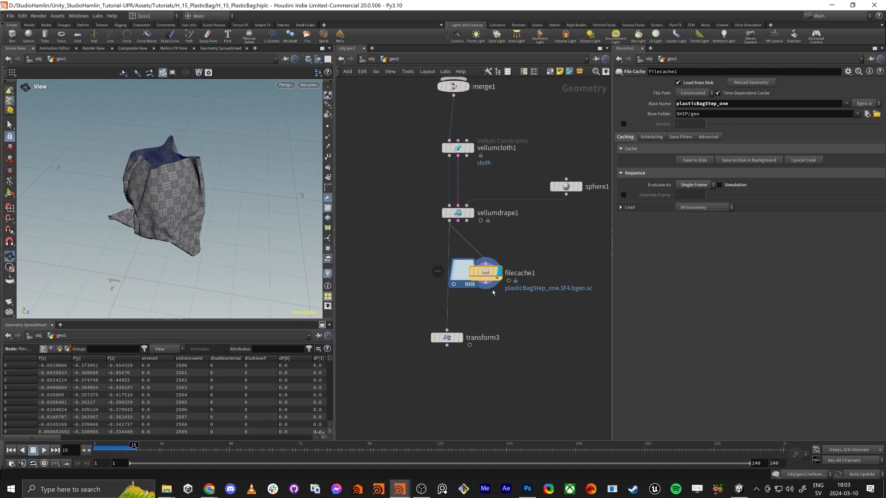
left_click_drag(487, 291, 447, 331)
left_click_drag(491, 274, 585, 283)
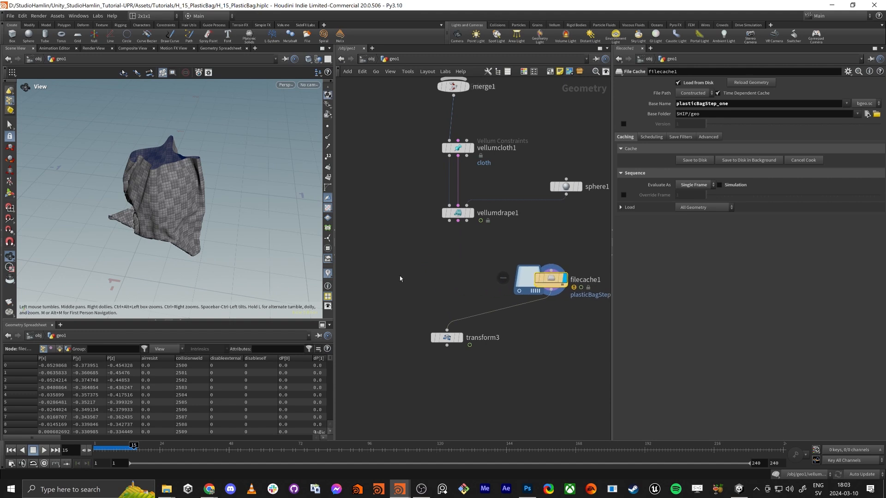
Add a Time Shift node on vellumdrape1's first output and remove its frame expression so it holds frame 15
key("Tab")
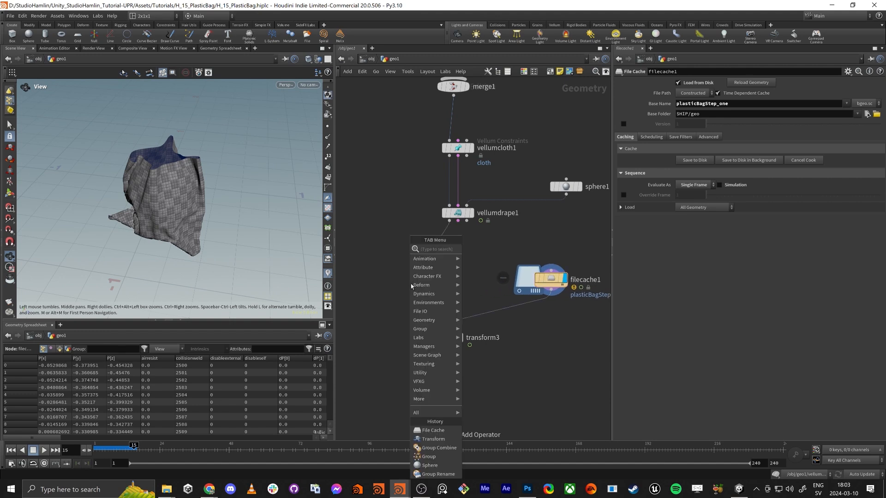
type("time")
key("Down")
key("Return")
left_click(410, 283)
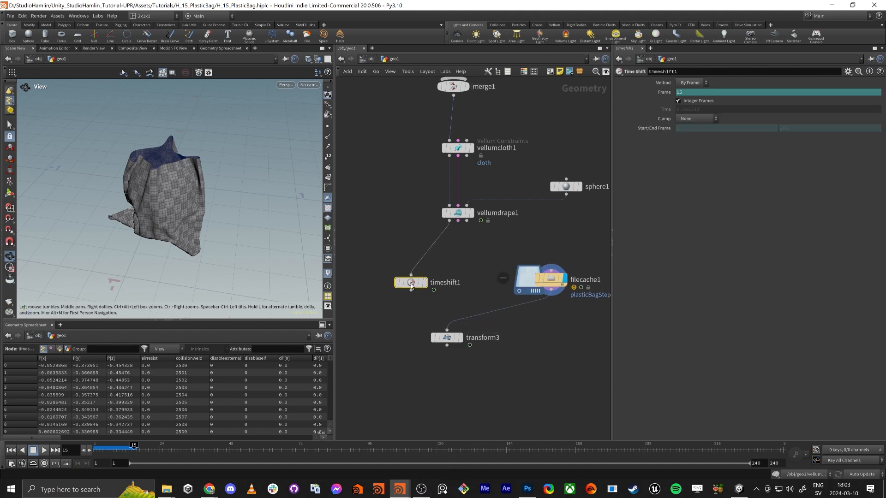
left_click(666, 94, "ctrl+shift")
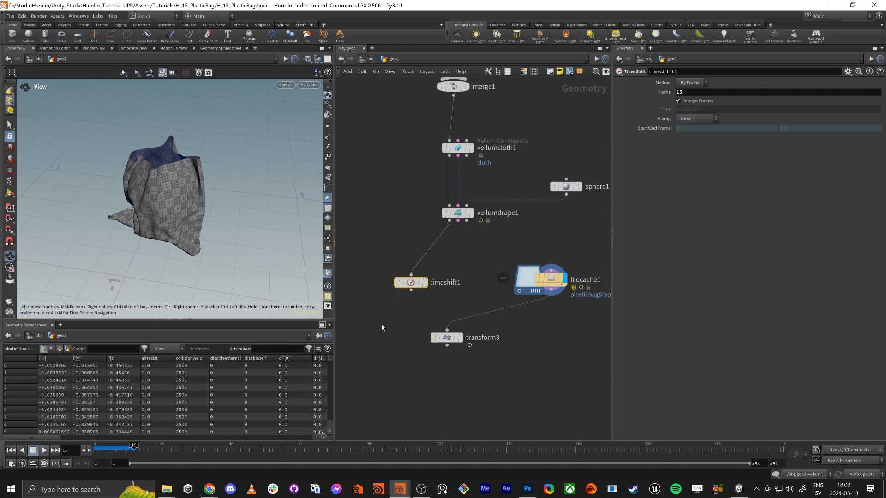
Display timeshift1, move filecache1 aside and wire timeshift1 into transform3 in place of the cache
left_click_drag(411, 287, 426, 284)
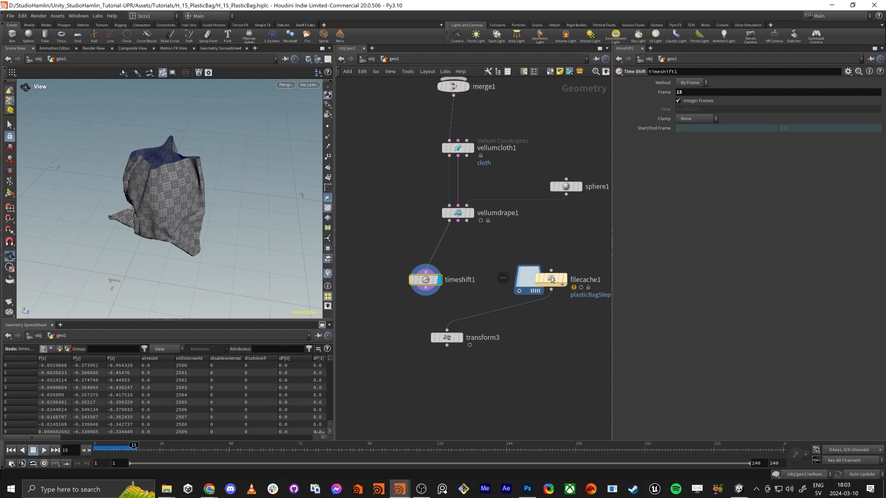
left_click_drag(551, 279, 546, 280)
left_click_drag(425, 286, 427, 287)
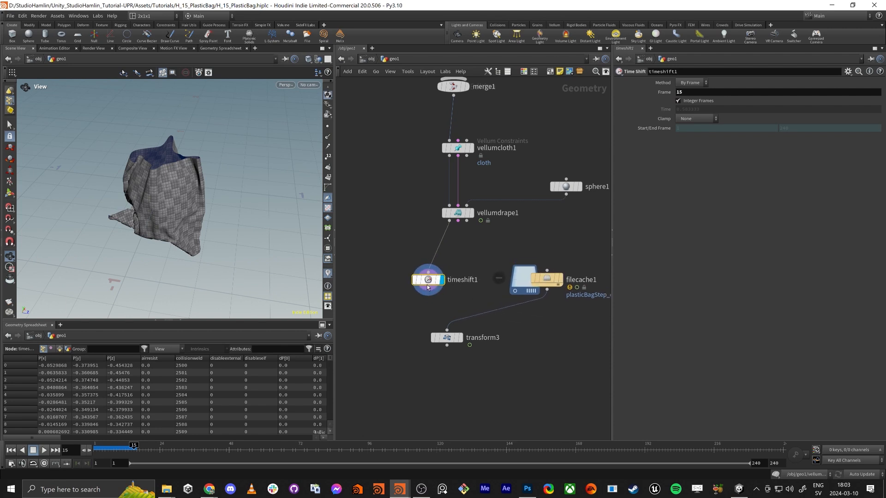
left_click_drag(550, 285, 551, 271)
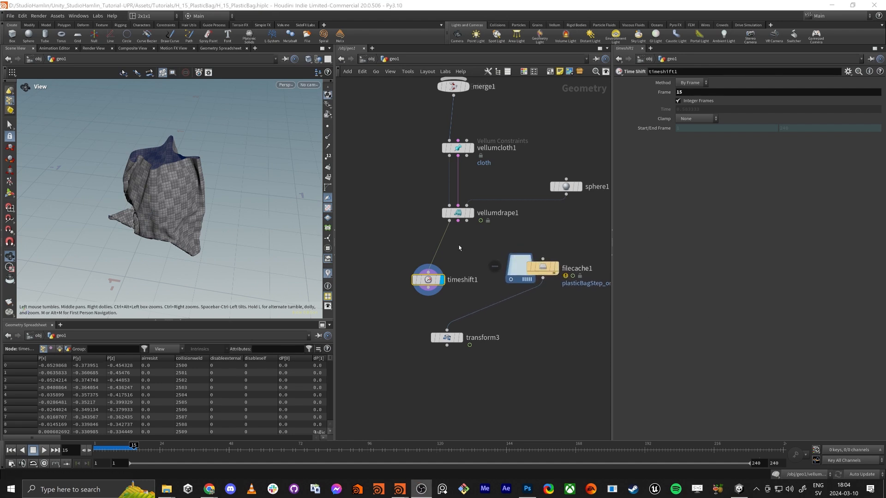
scroll(429, 295, "up", 3)
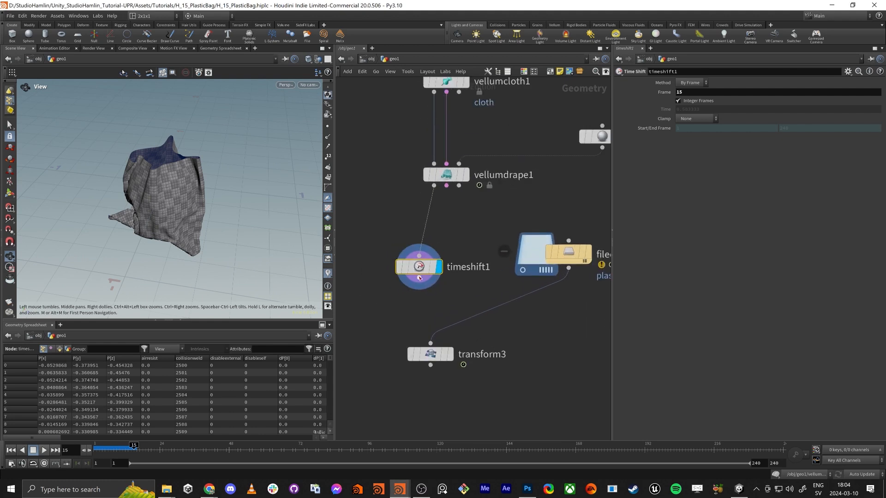
left_click_drag(419, 278, 430, 359)
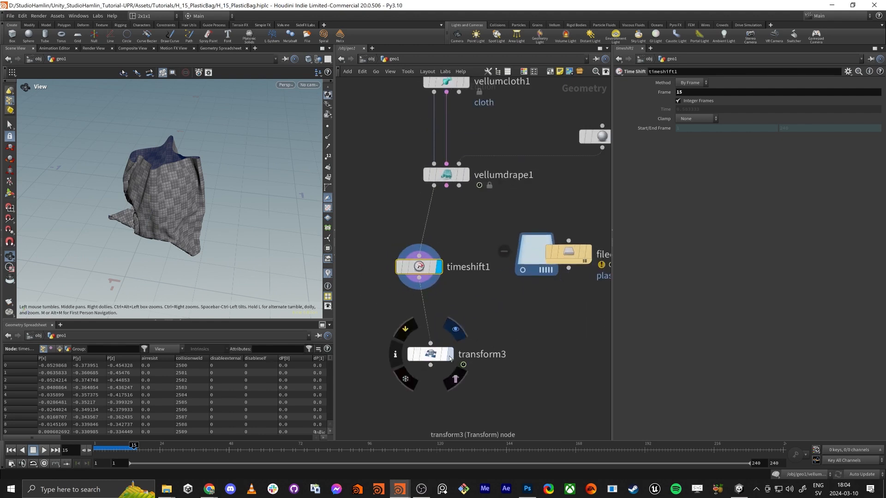
Display transform3 and frame the scaled bag in the viewport
left_click(451, 359)
left_click(430, 354)
key("f")
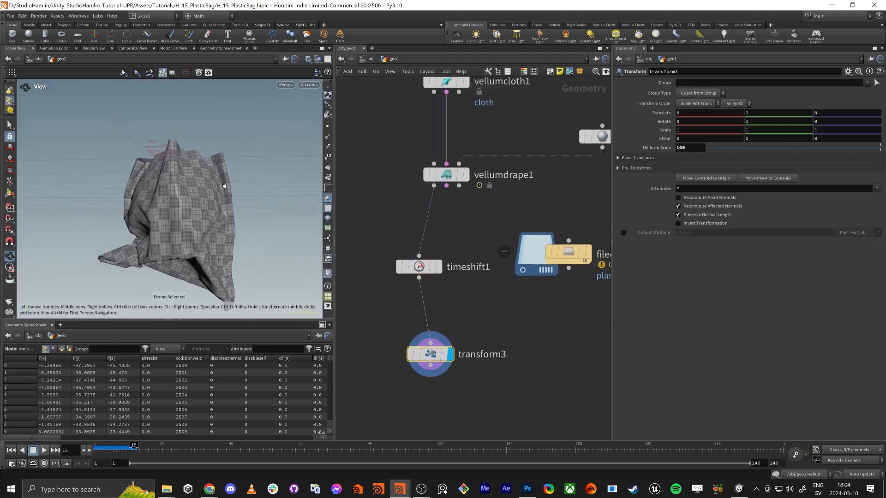
left_click_drag(159, 217, 164, 222)
Add a ROP FBX Output node below transform3 with its output file set to $HIP/plasticBag.fbx
middle_click_drag(444, 391, 452, 283)
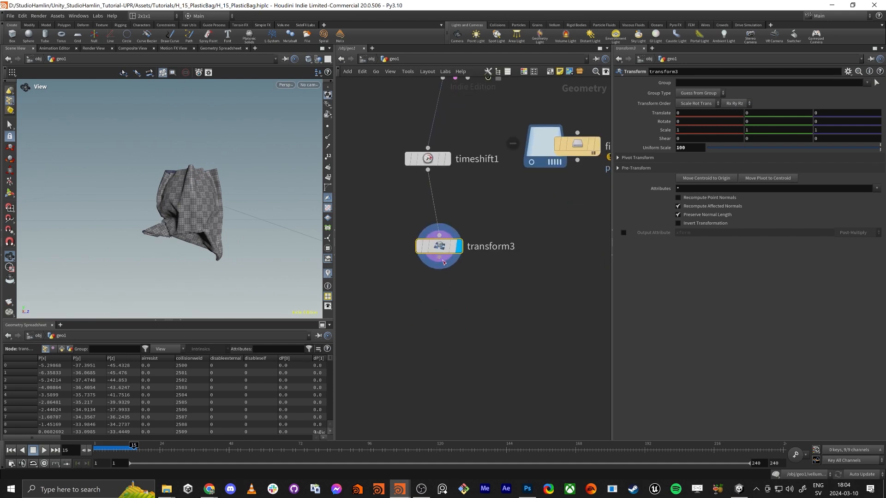
key("Tab")
type("rop fbx")
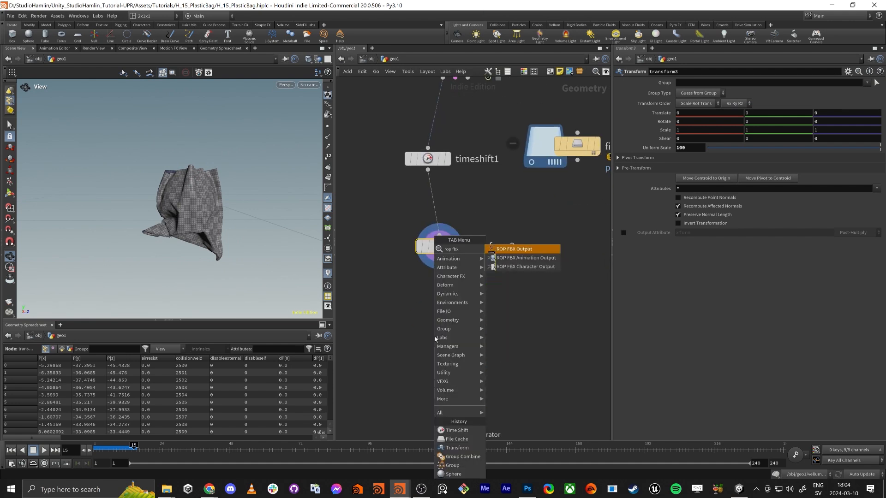
key("Return")
left_click(435, 337)
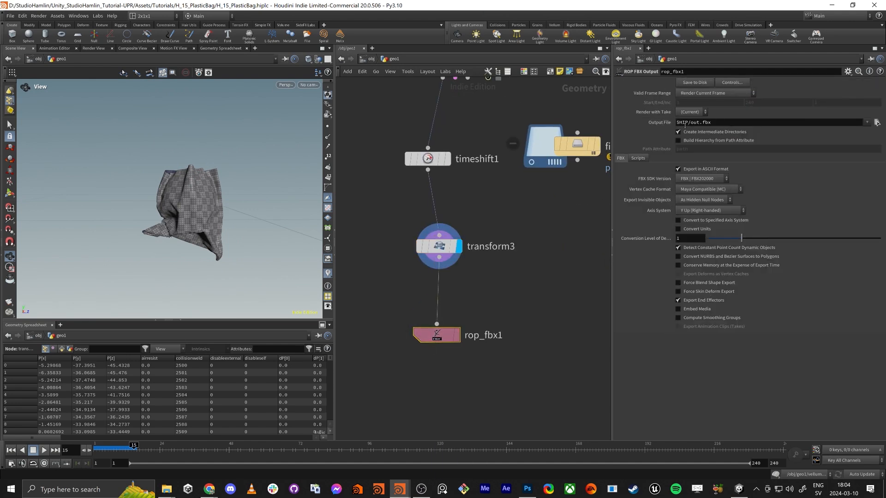
left_click_drag(695, 124, 690, 122)
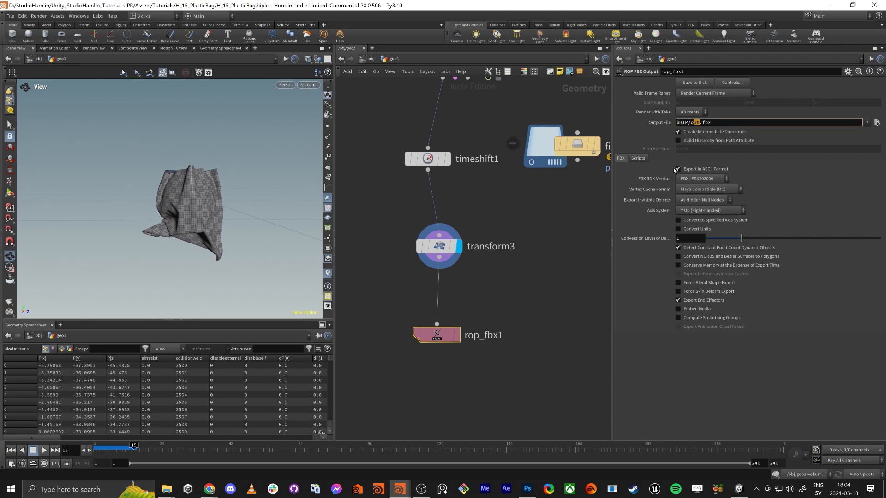
type("plasticBag")
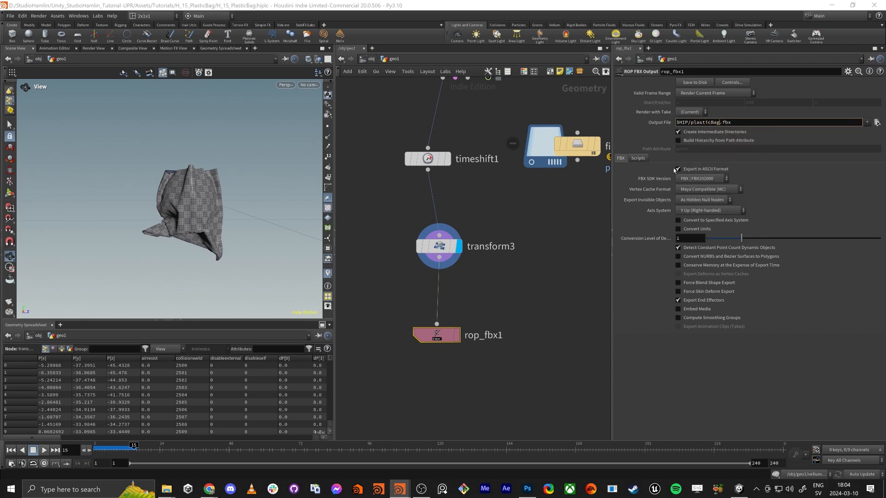
key("Return")
Insert a Null node on the wire between transform3 and rop_fbx1
left_click(531, 301)
key("Tab")
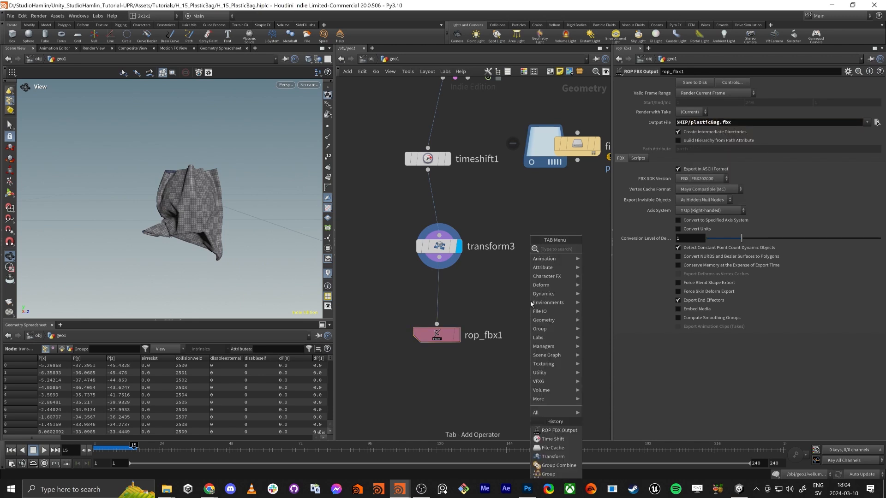
type("null")
key("Return")
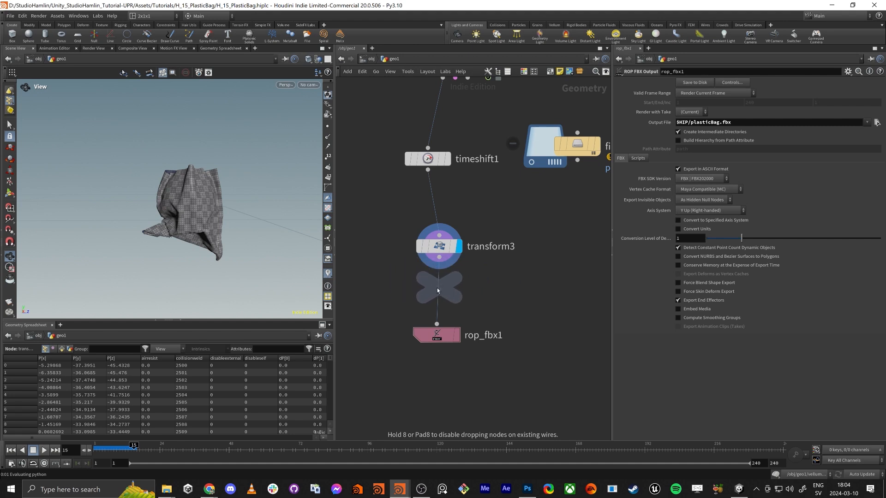
left_click(438, 290)
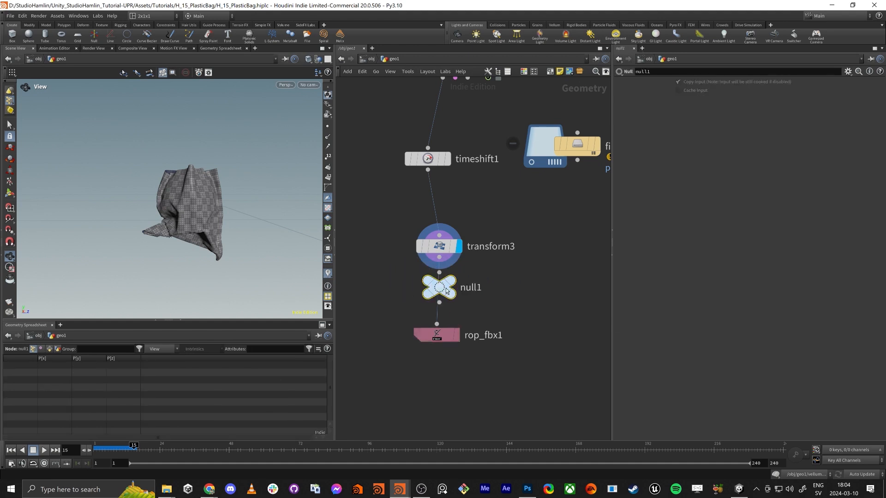
Rename the null plasticBag by copying the name from rop_fbx1's output file
left_click(437, 349)
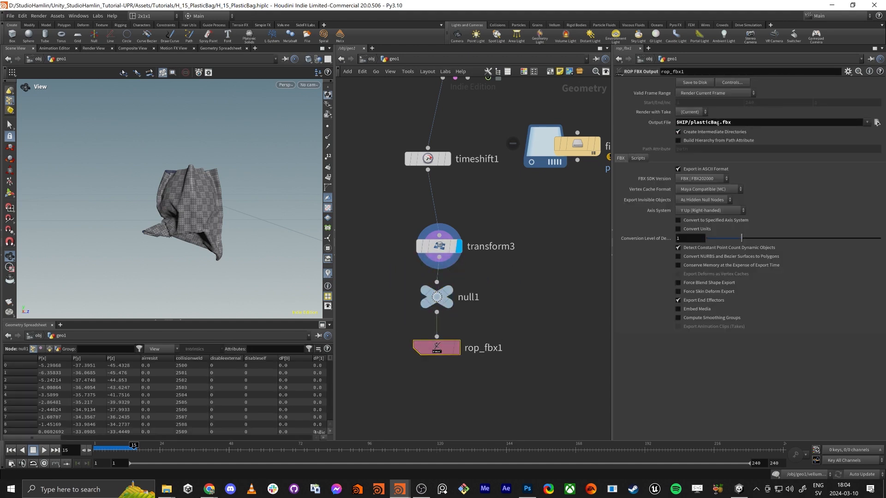
left_click_drag(718, 122, 694, 122)
key("ctrl+Right")
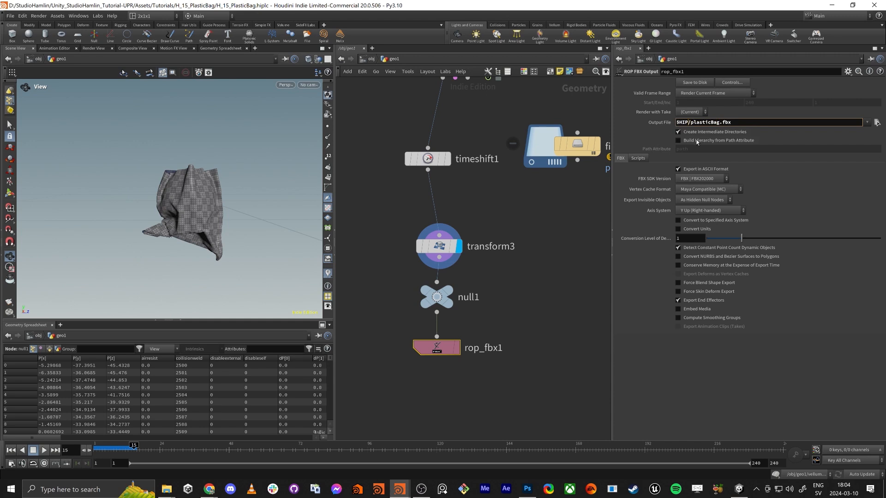
key("ctrl+shift+Left")
key("ctrl+c")
double_click(468, 297)
key("ctrl+v")
key("Return")
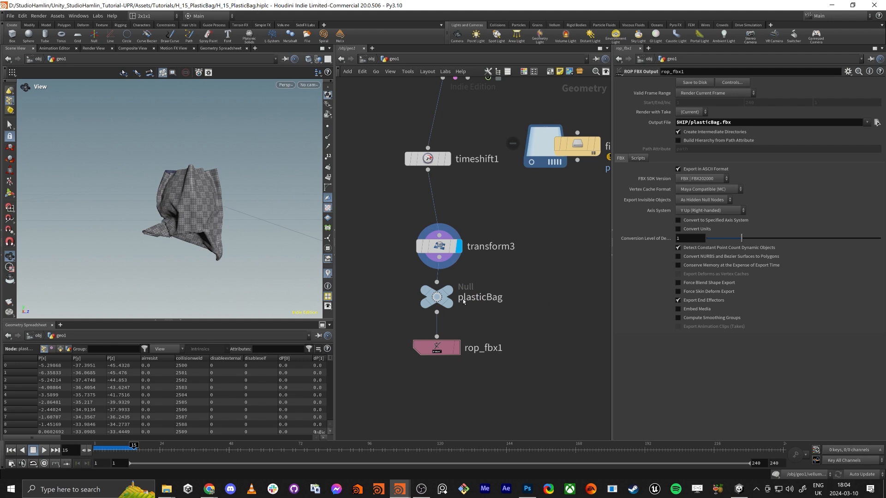
Export the bag to disk with rop_fbx1 and check the node's information
left_click_drag(494, 321, 435, 367)
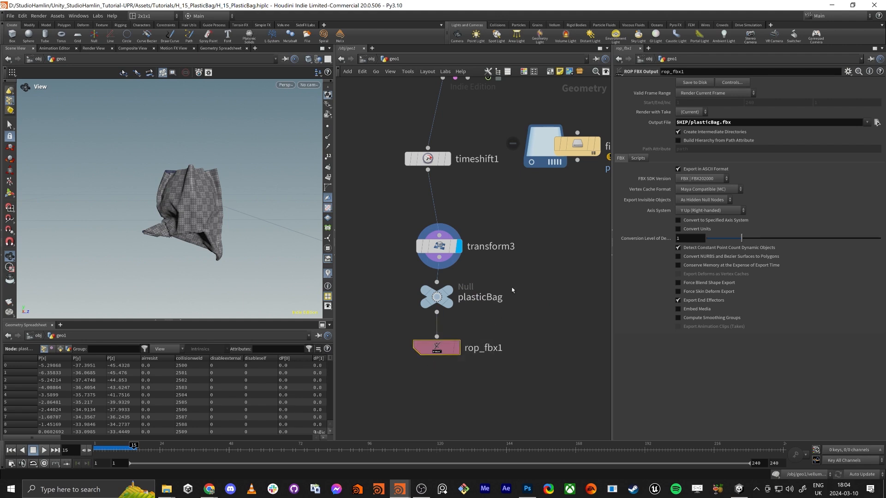
left_click(699, 83)
middle_click(437, 347)
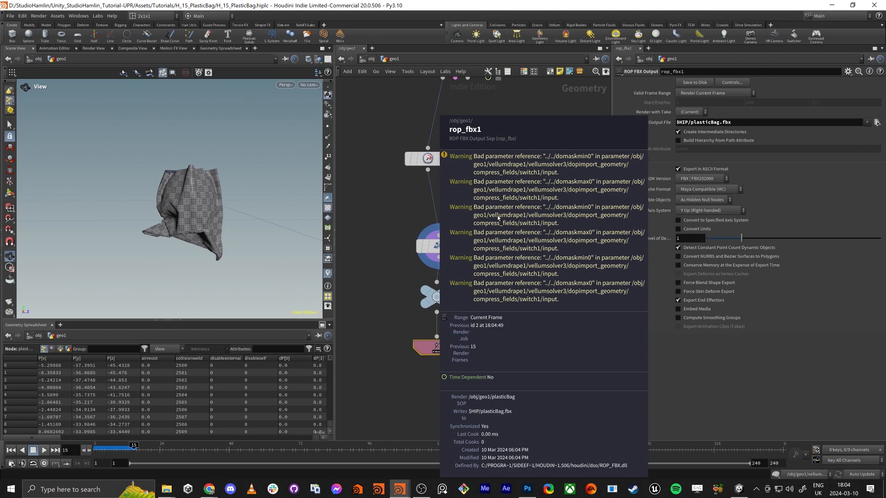
Switch to Unity and place the plasticBag model in the H_15_PlasticBag scene, above the ground near the Z axis
key("alt+Tab")
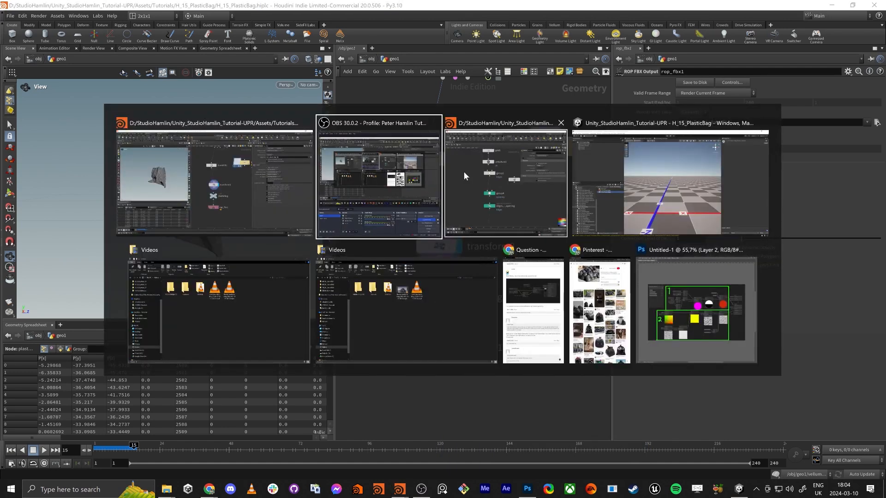
left_click(623, 190)
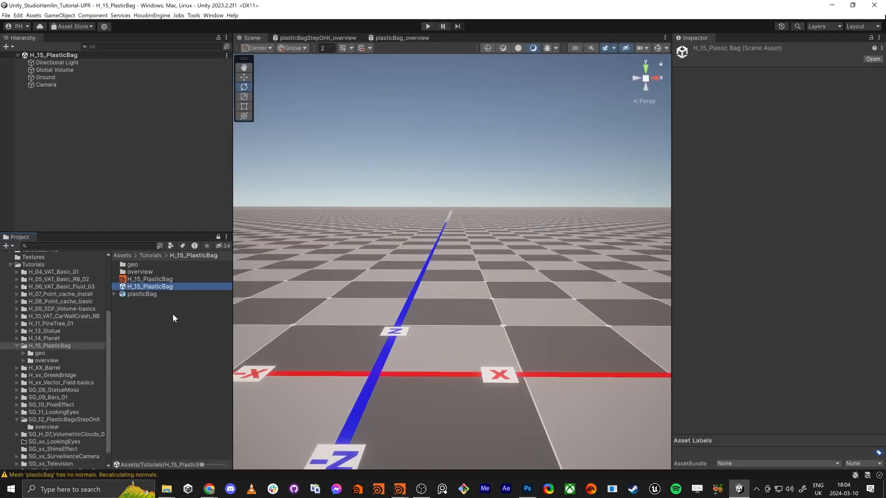
left_click_drag(137, 296, 393, 268)
key("w")
left_click_drag(406, 344, 350, 337, "alt")
Expand the plasticBag asset and examine its import settings and the mesh inside it
left_click(147, 294)
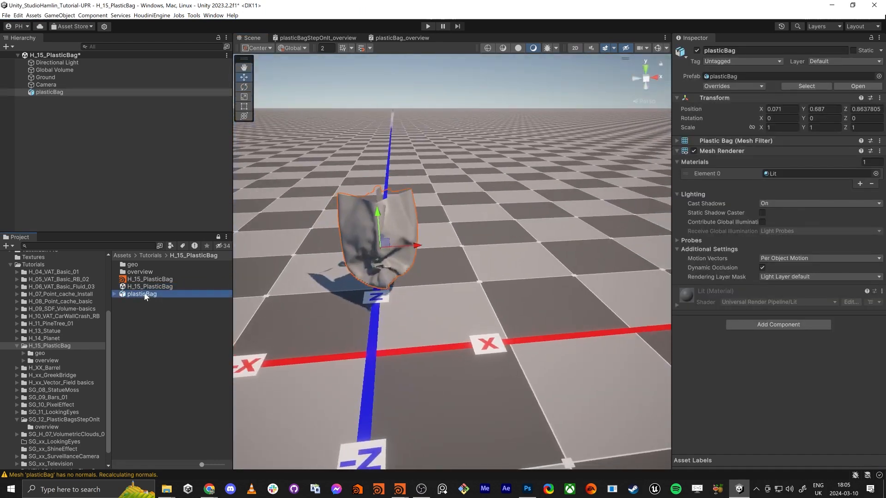
left_click(115, 293)
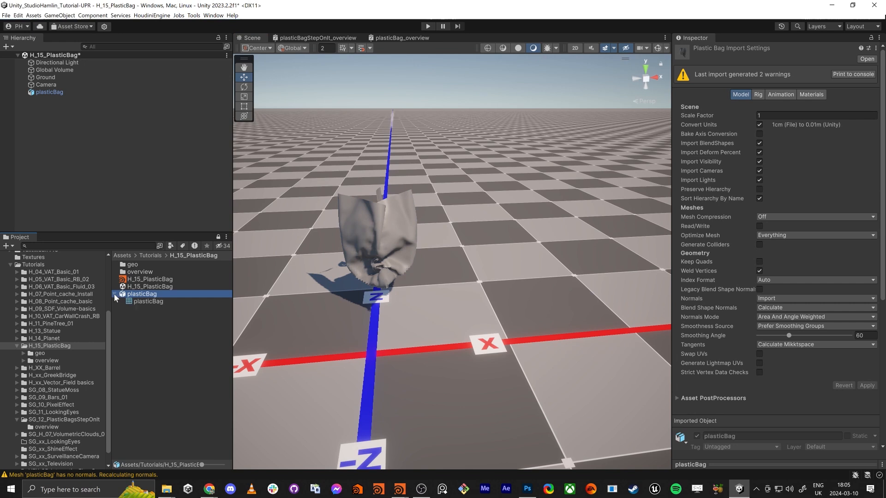
left_click(142, 301)
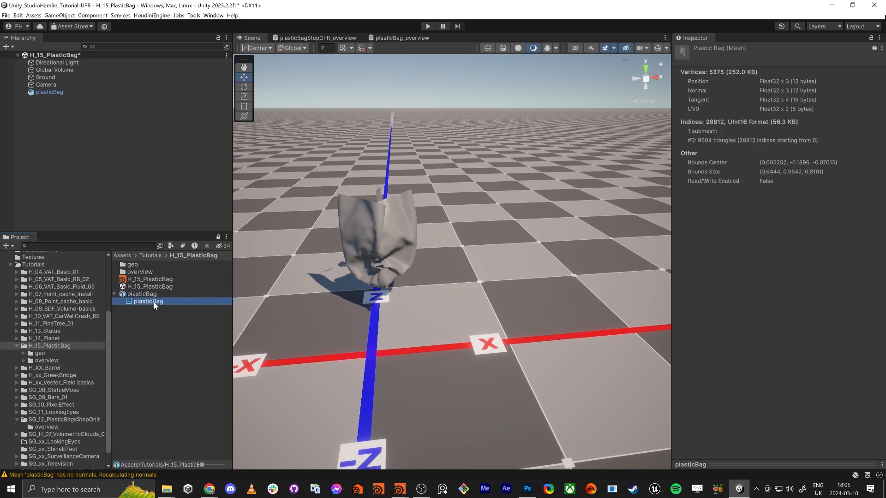
Switch back to Houdini and select the plasticBag null to review its place between transform3 and rop_fbx1
key("alt+Tab")
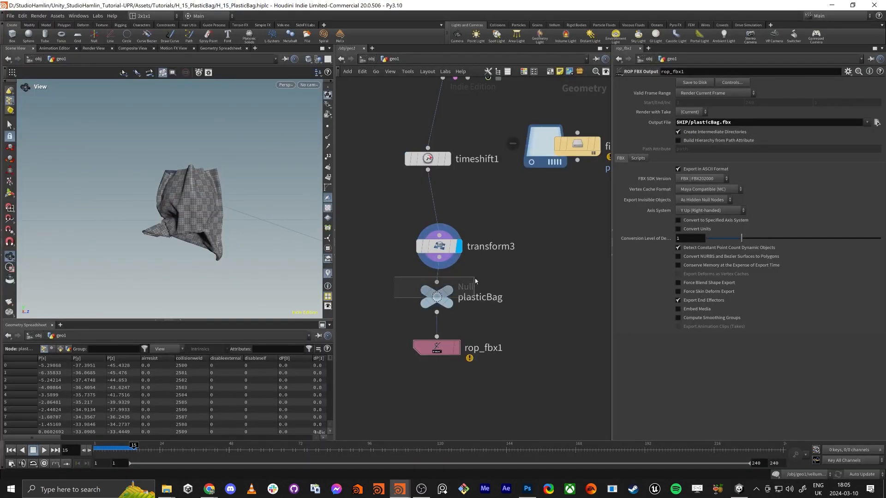
mouse_move(436, 297)
left_mouse_down()
mouse_move(525, 295)
mouse_move(478, 286)
mouse_move(486, 281)
mouse_move(480, 293)
mouse_move(508, 307)
mouse_move(440, 304)
left_mouse_up()
double_click(490, 247)
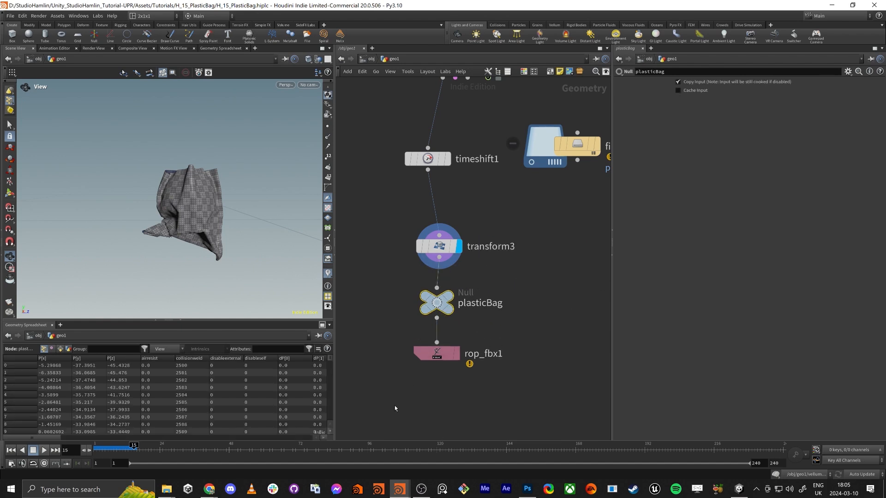
middle_click_drag(401, 399, 416, 399)
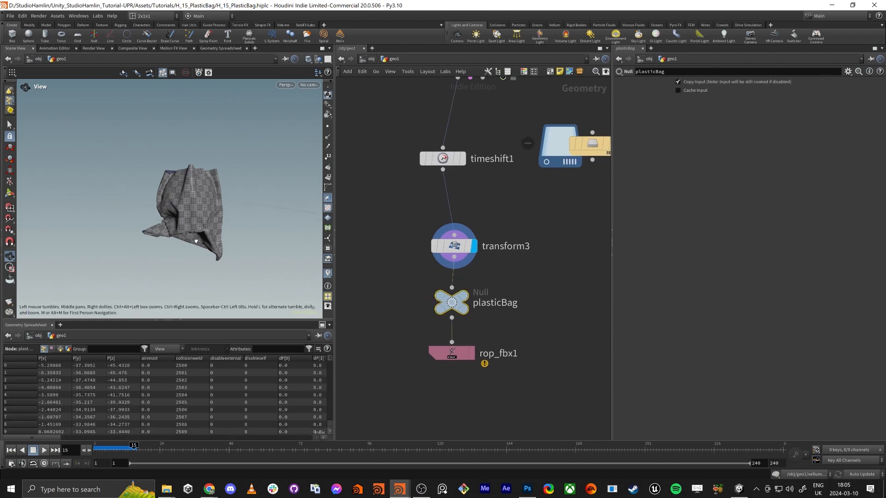
mouse_move(196, 234)
left_mouse_down()
mouse_move(217, 233)
mouse_move(192, 232)
left_mouse_up()
Switch to Unity and set the plasticBag object's position to 0, 0, 0 to check its pivot against the ground
key("alt+Tab")
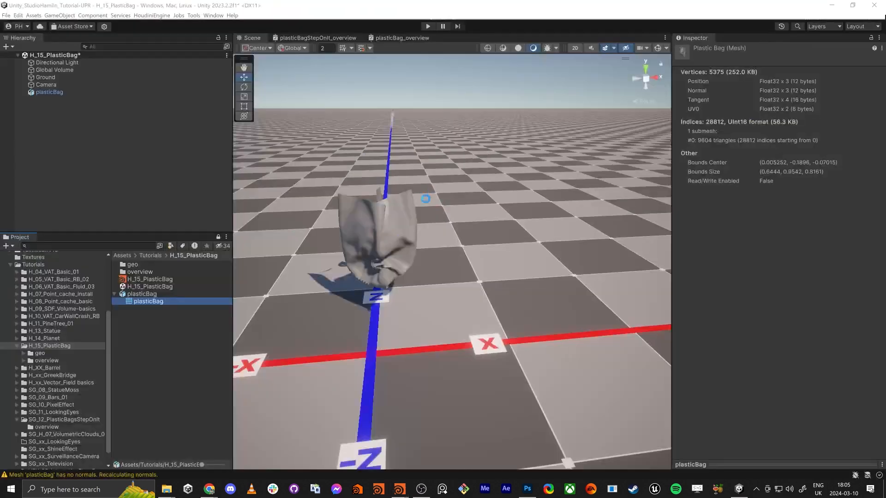
left_click(409, 228)
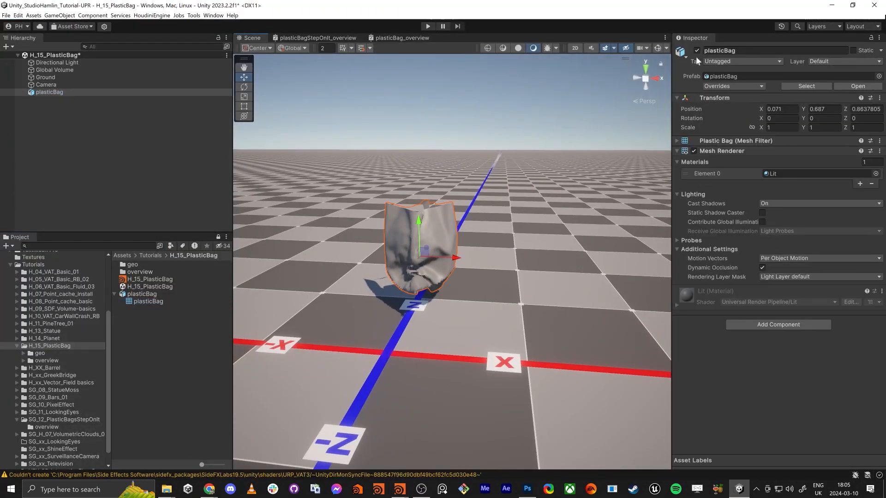
left_click(782, 109)
type("0")
key("Tab")
type("0")
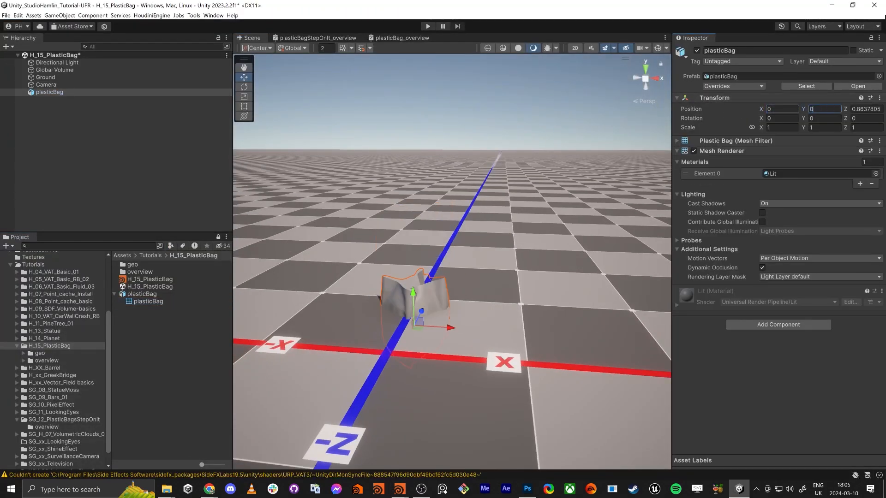
key("Tab")
type("0")
key("Return")
left_click_drag(427, 345, 413, 359, "alt")
Switch back to Houdini and delete the unused filecache1 node
key("alt+Tab")
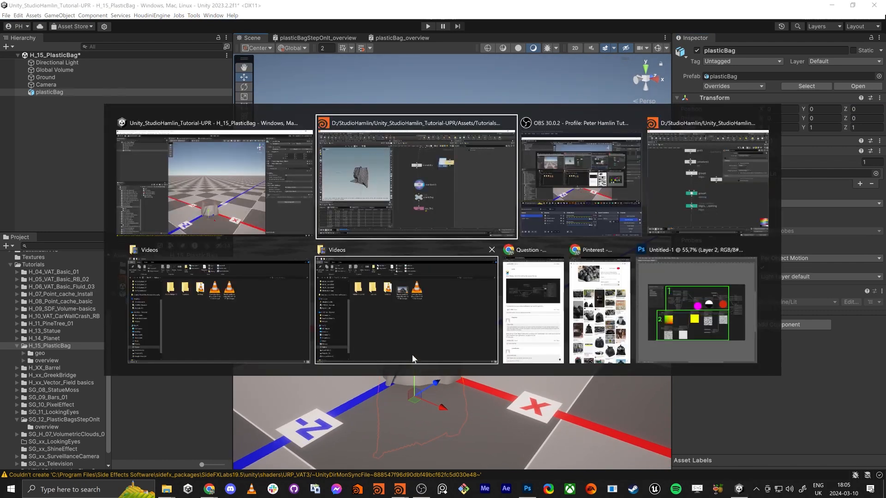
left_click(412, 202)
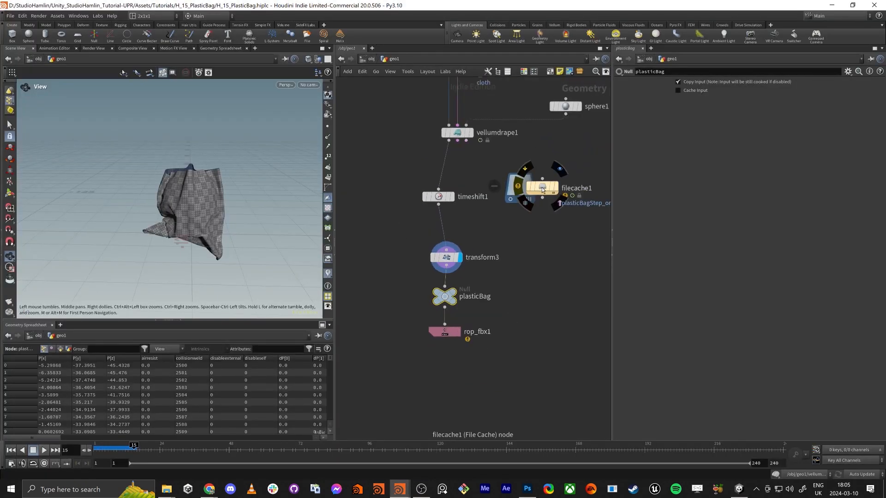
left_click(542, 188)
key("Delete")
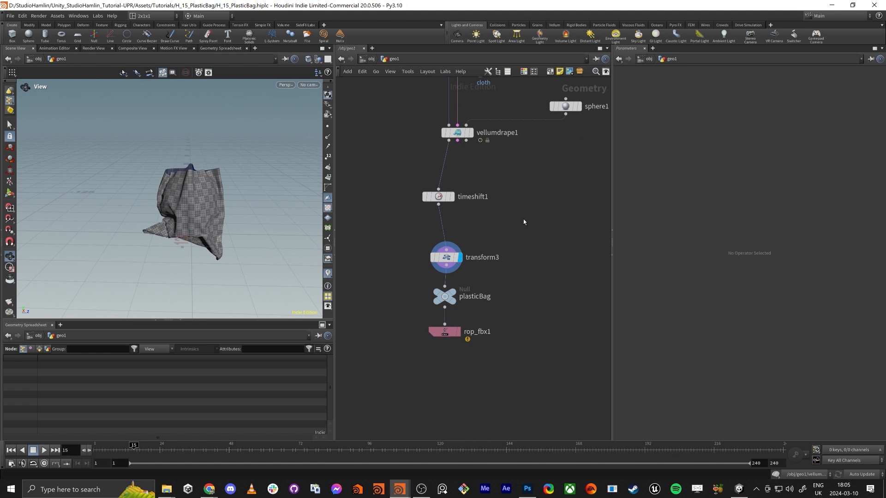
Make room below timeshift1, insert a Clean node between timeshift1 and transform3, display it and check its node information
left_click_drag(447, 198, 463, 187)
left_click_drag(408, 229, 475, 365)
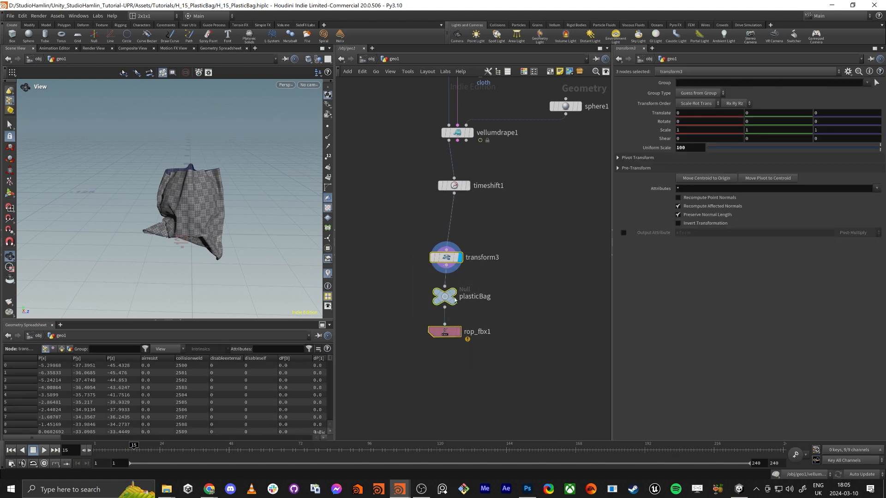
left_click_drag(444, 259, 459, 367)
key("Tab")
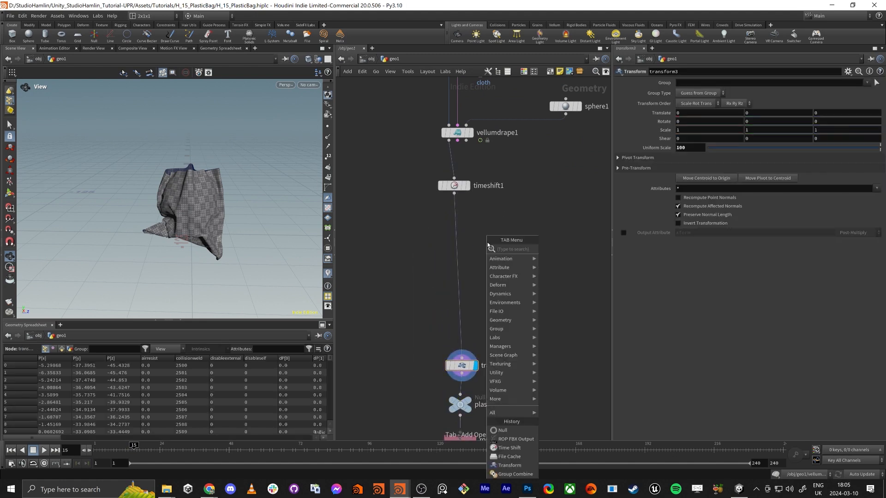
type("color")
key("Return")
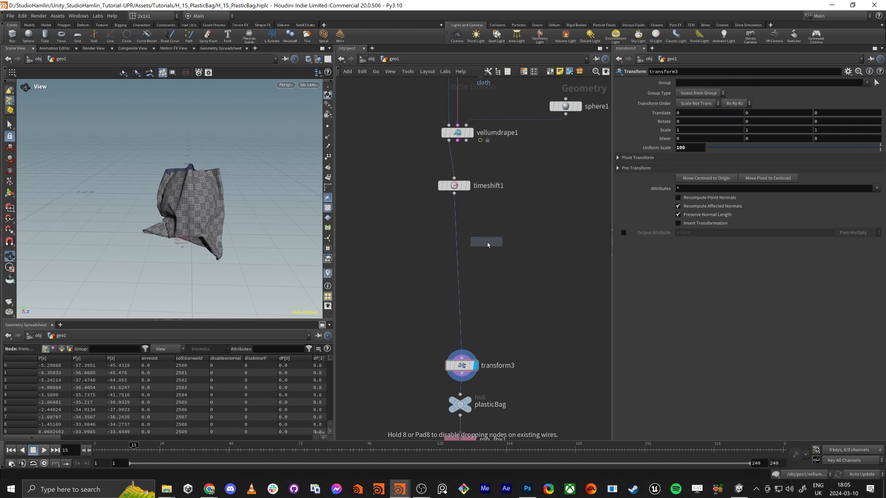
left_click(456, 220)
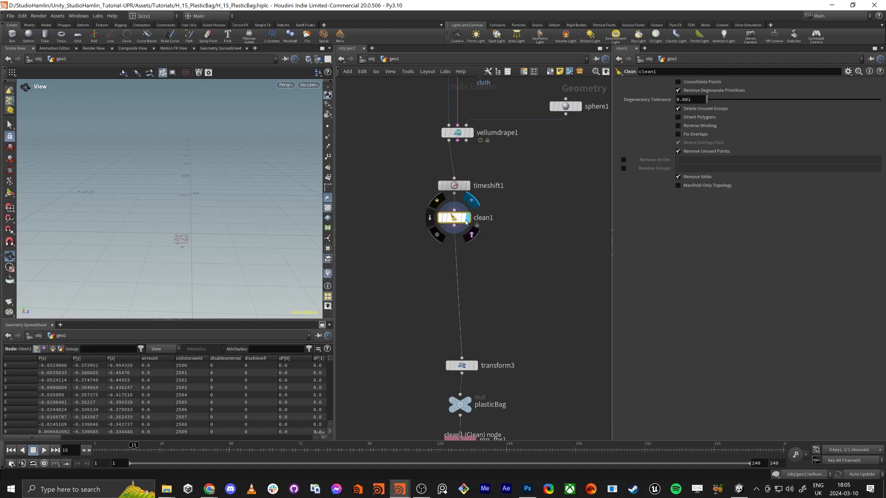
middle_click(452, 216)
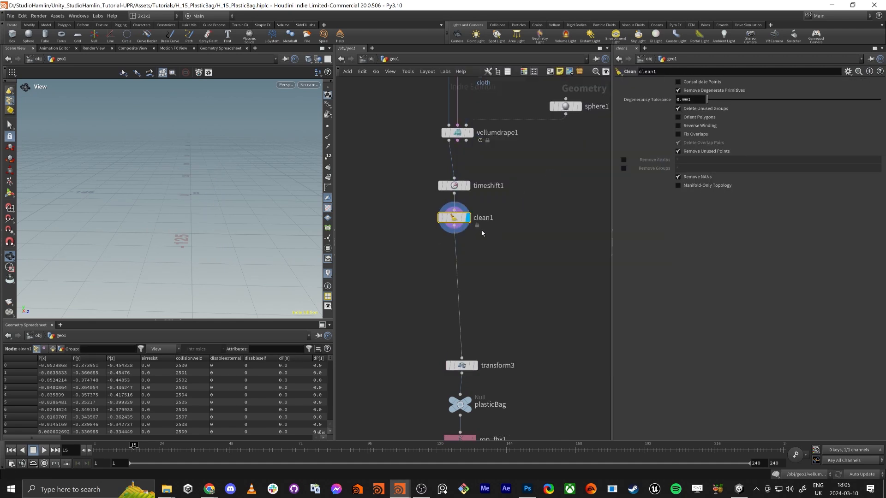
Set clean1 to remove all attributes except uv with the pattern "* ^uv", and all groups with "*"
left_click(624, 160)
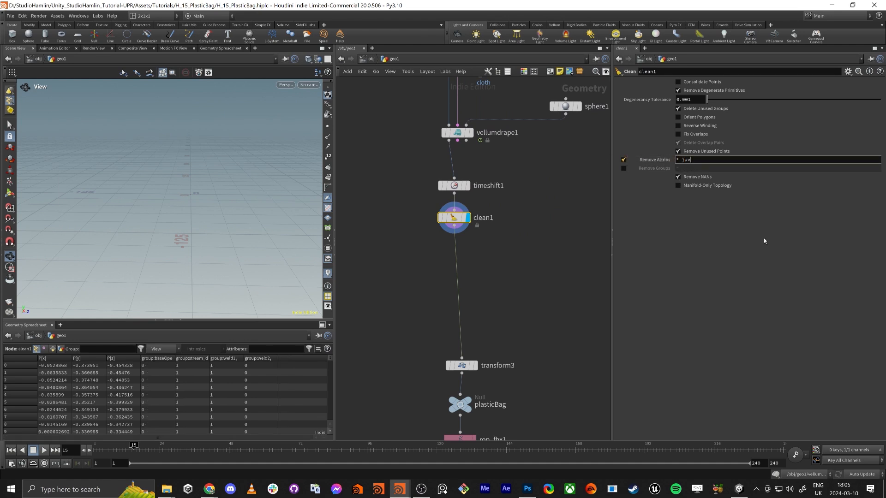
key("Left")
key("Left")
key("BackSpace")
key("alt+shift")
type("^")
key("Return")
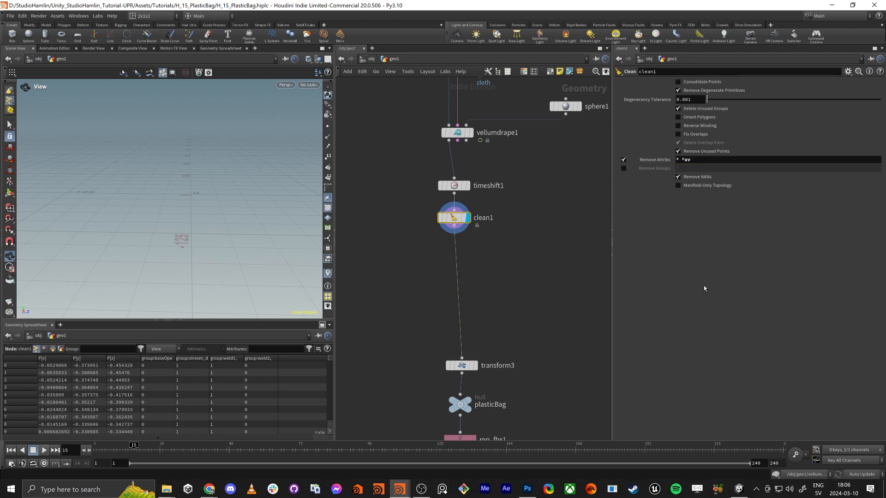
Check clean1's remaining attributes in its node information and frame the bag to examine the cleaned geometry
middle_click(454, 221)
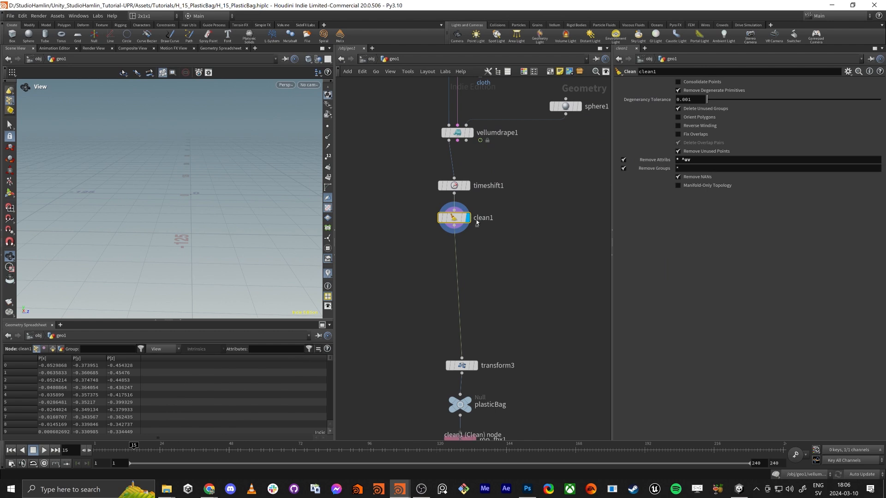
middle_click(490, 222)
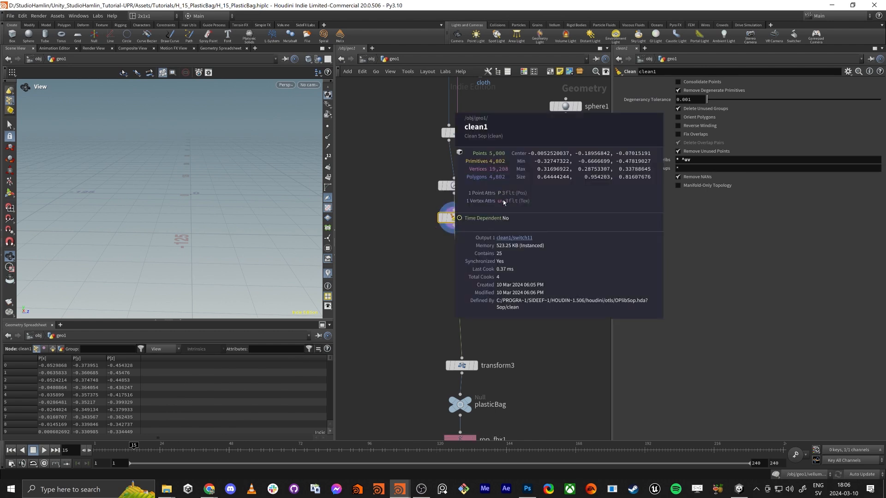
middle_click_drag(419, 300, 455, 291)
left_click(467, 253)
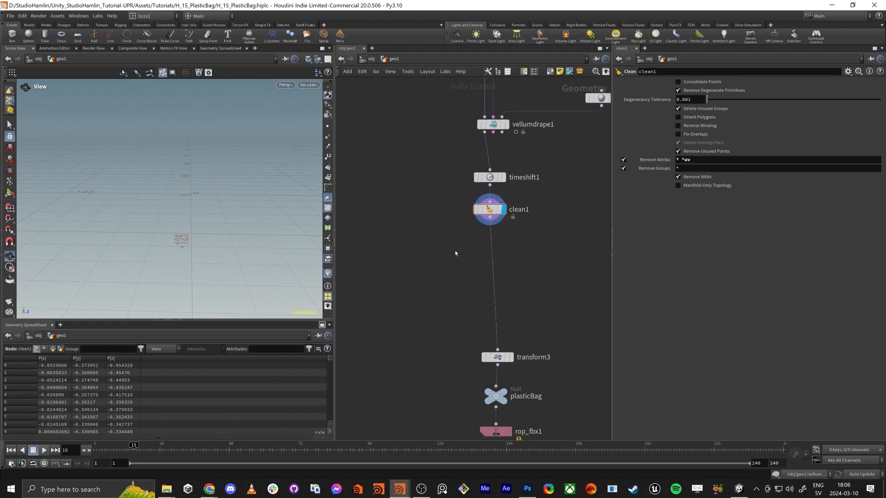
left_click(488, 211)
key("f")
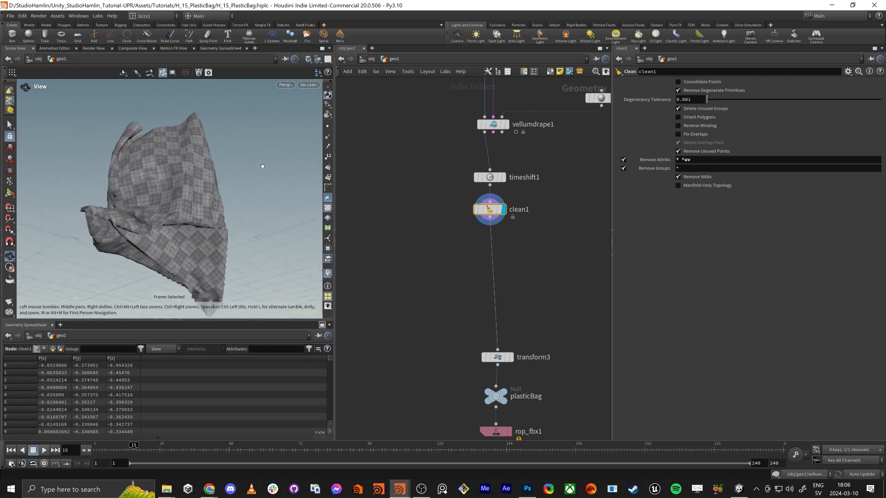
left_click_drag(263, 166, 297, 194)
Insert a Match Size node between clean1 and transform3, justify Y to Min, and display the bag resting on the ground
middle_click_drag(431, 250, 420, 258)
key("Tab")
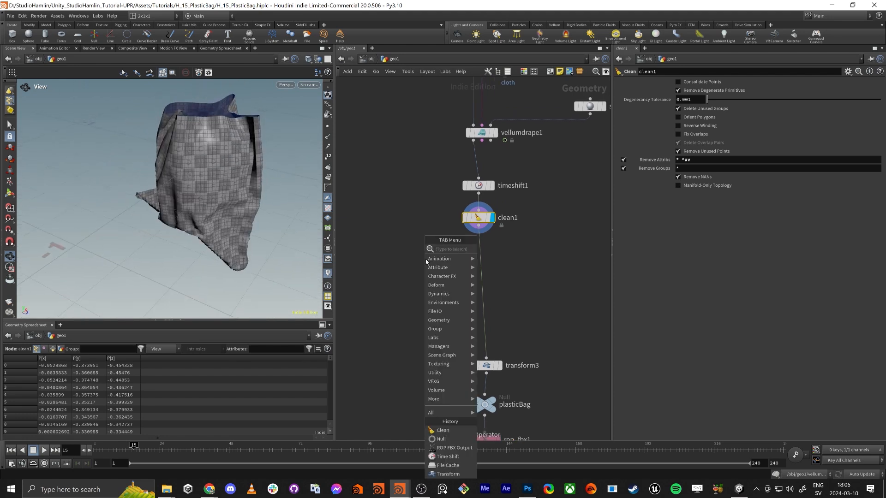
type("mat")
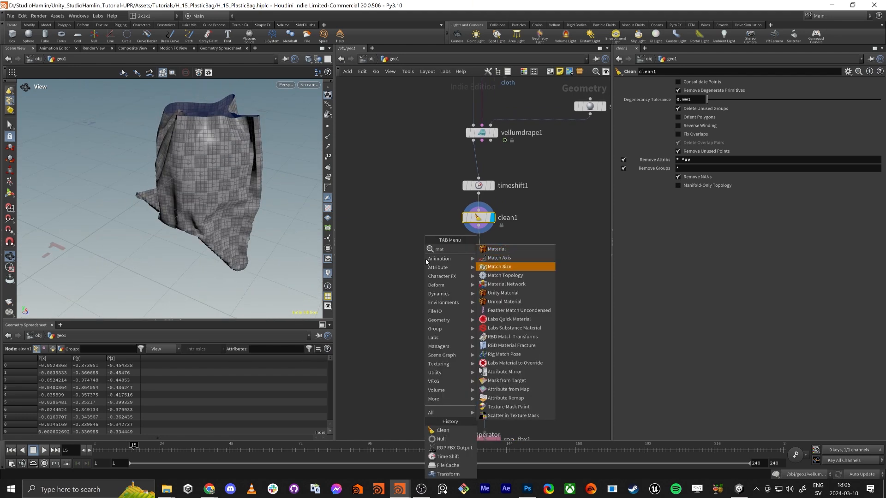
key("Return")
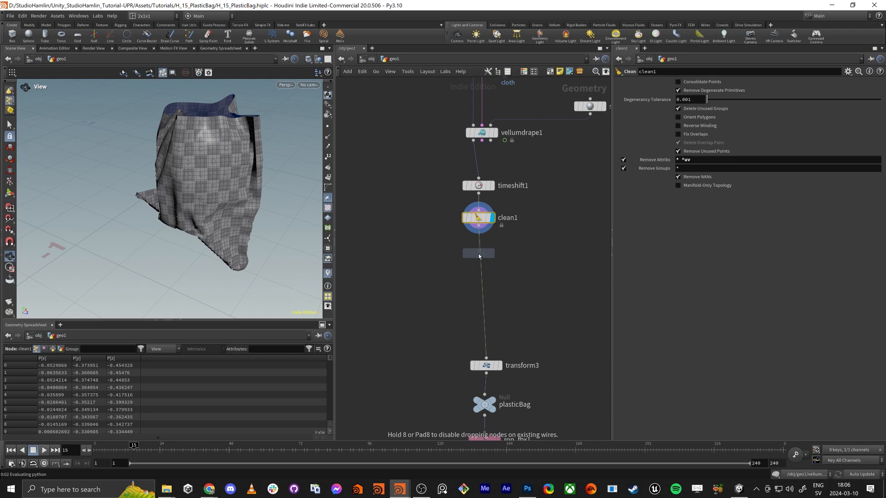
left_click(478, 254)
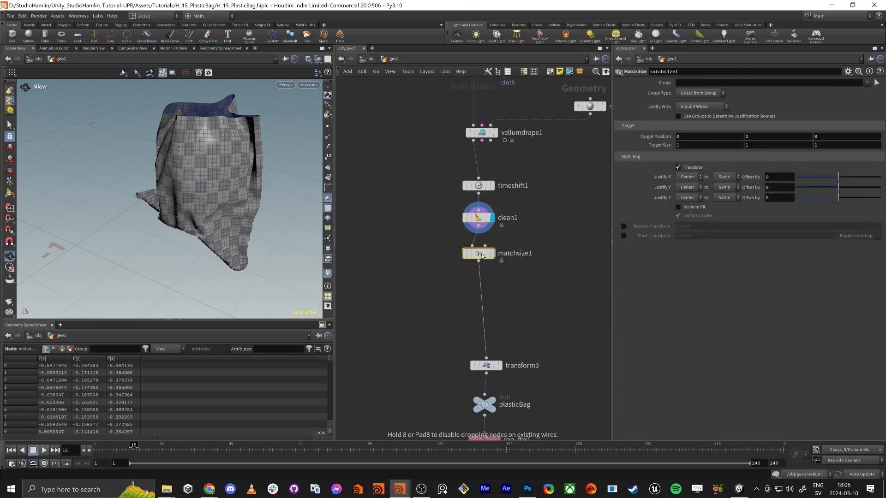
left_click(687, 188)
left_click(686, 186)
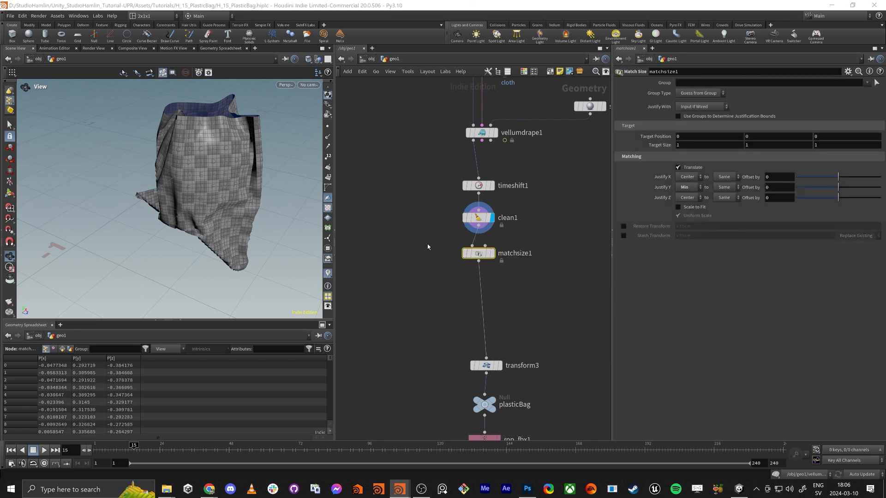
left_click(492, 253)
key("f")
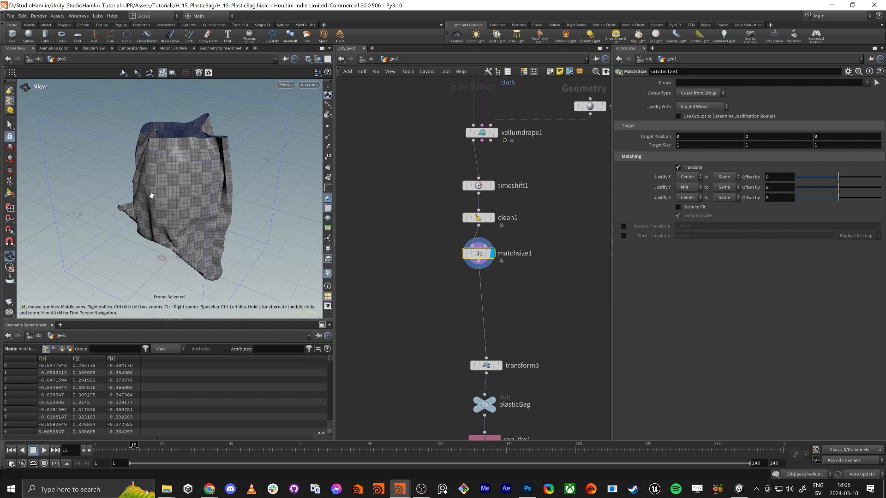
left_click_drag(151, 196, 182, 257)
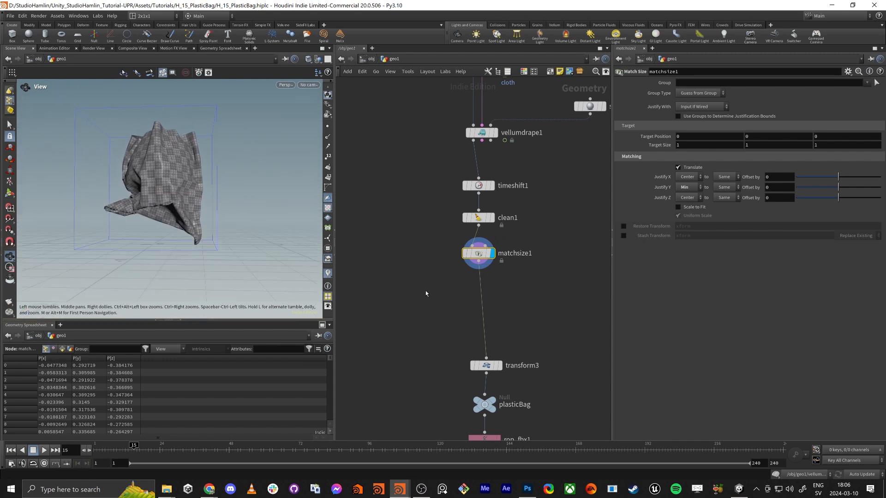
Insert a Normal node between matchsize1 and transform3, add the normals to Points, and inspect the bag's surface up close
key("Tab")
type("norma")
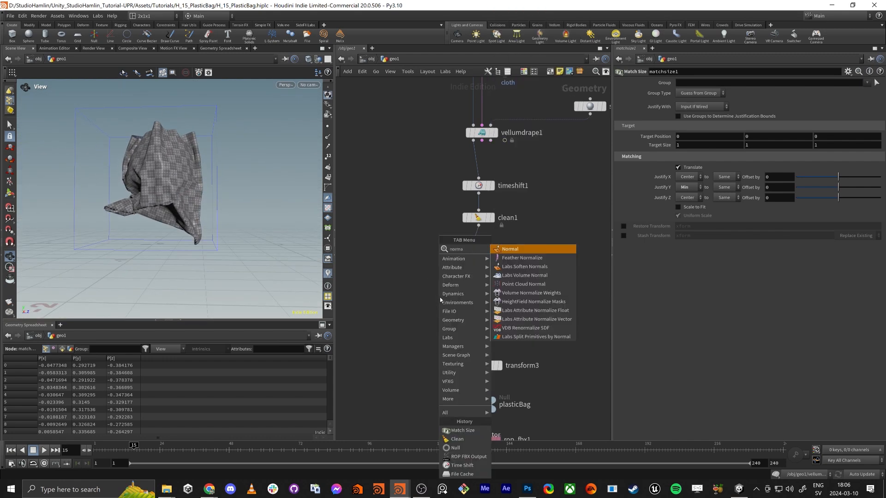
key("Return")
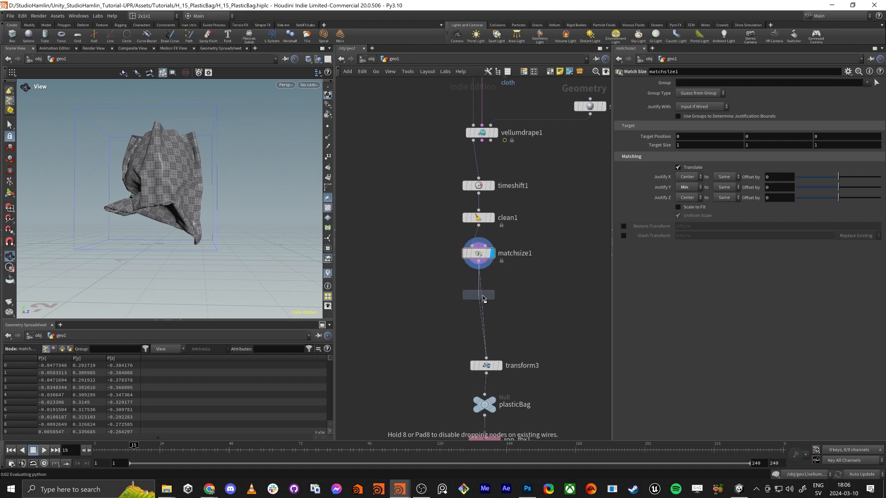
left_click(486, 298)
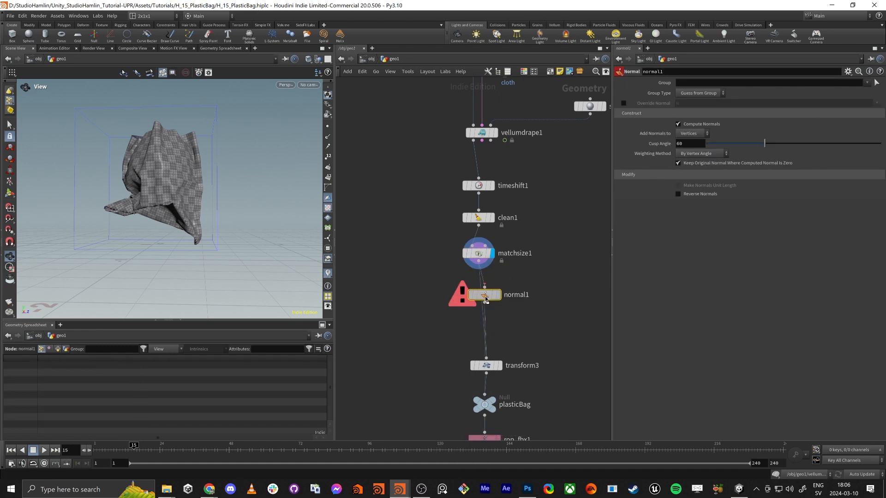
left_click(695, 134)
left_click(689, 144)
mouse_move(179, 179)
left_mouse_down()
mouse_move(176, 197)
mouse_move(153, 209)
mouse_move(174, 154)
left_mouse_up()
left_click(308, 59)
left_click(320, 155)
right_click_drag(174, 154, 203, 222)
left_click_drag(203, 221, 213, 224)
middle_click_drag(427, 346, 469, 241)
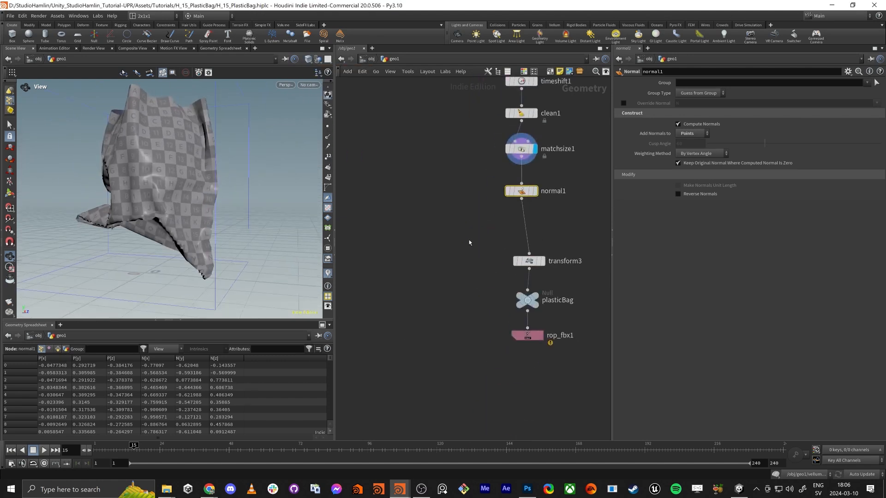
Switch to Unity, examine the plasticBag model from below and above, and raise it to a Y position of about 0.476
key("alt+Tab")
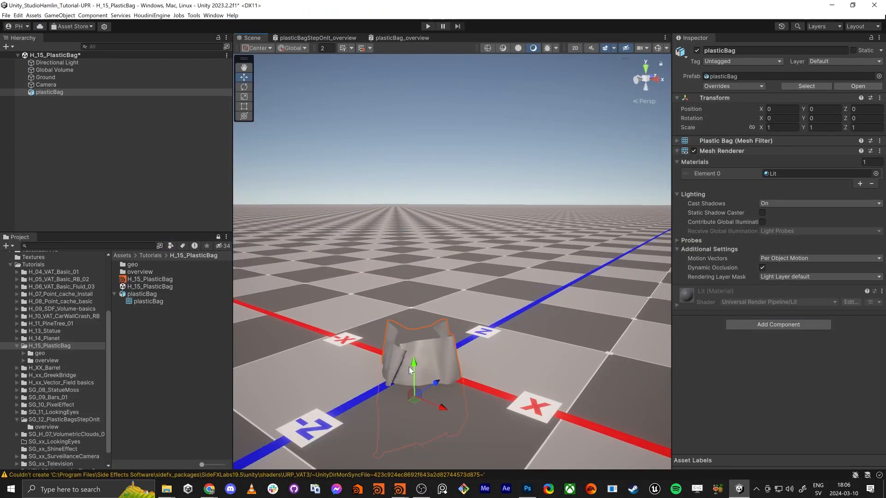
left_click_drag(409, 370, 487, 309, "alt")
middle_click_drag(383, 367, 407, 157)
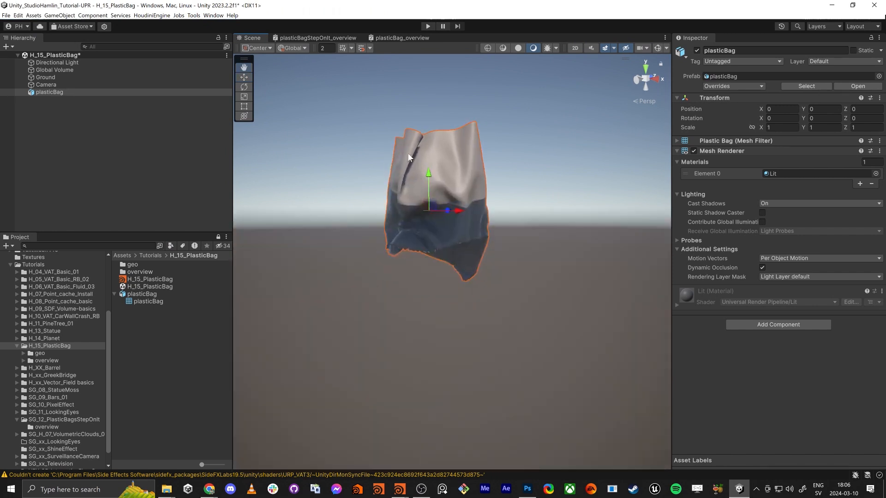
left_click_drag(405, 264, 404, 228, "alt")
scroll(403, 296, "up", 4)
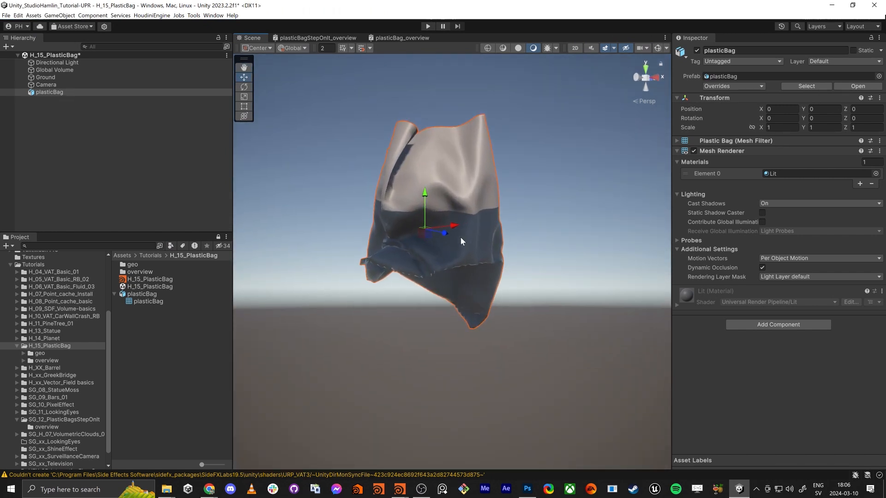
left_click_drag(462, 241, 352, 313, "alt")
left_click_drag(486, 273, 494, 190)
scroll(490, 267, "up", 2)
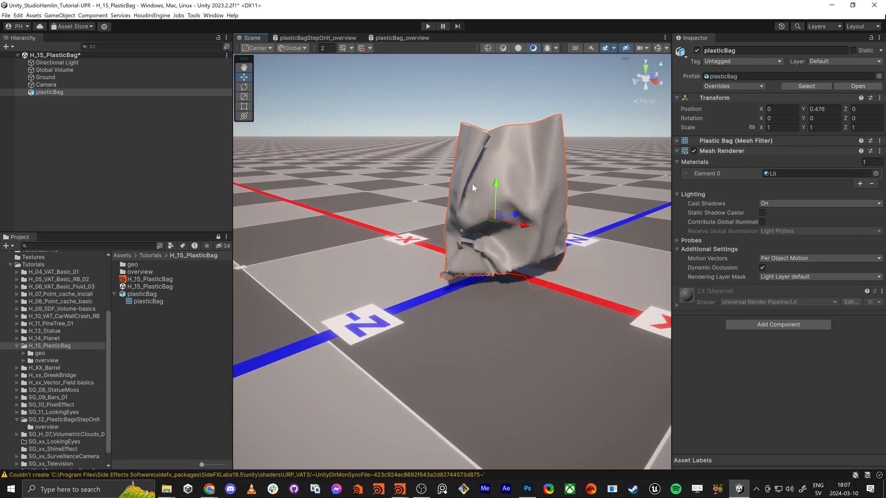
Switch to Houdini and re-export the cleaned bag to $HIP/plasticBag.fbx with the rop_fbx1 node
key("alt+Tab")
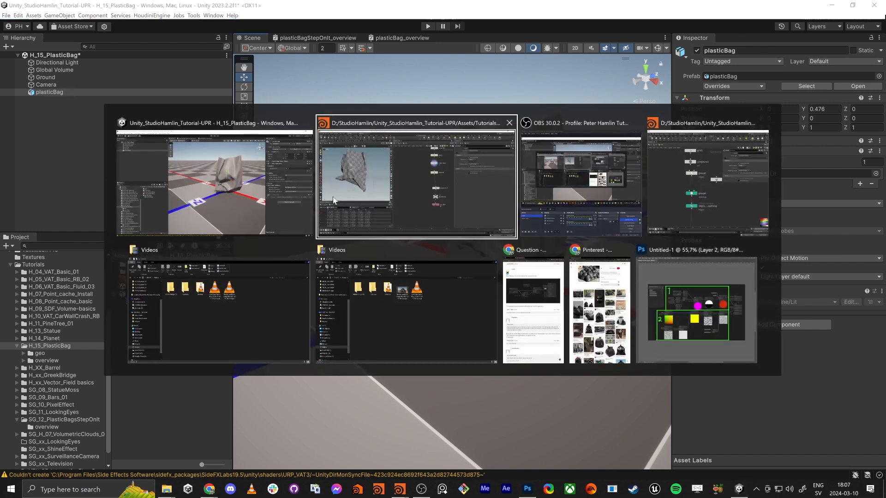
middle_click_drag(487, 223, 434, 303)
left_click_drag(425, 283, 508, 156)
left_click(449, 447)
left_click_drag(453, 422, 2, 408)
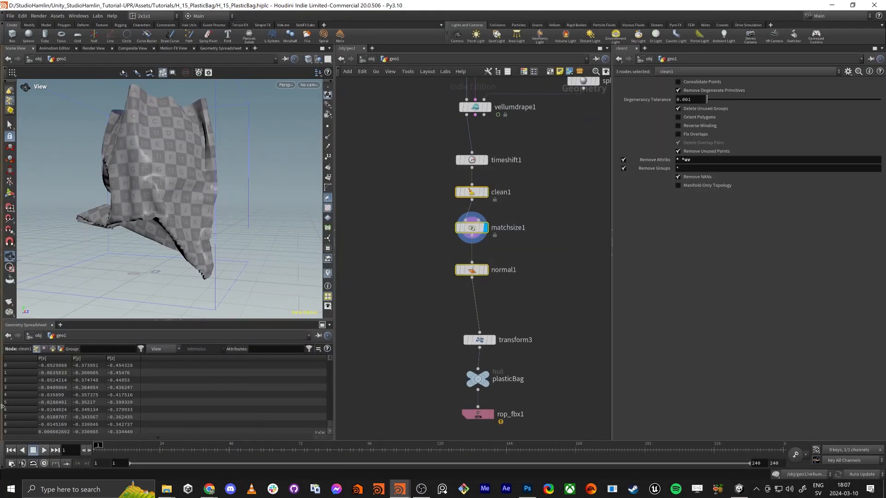
left_click(482, 415)
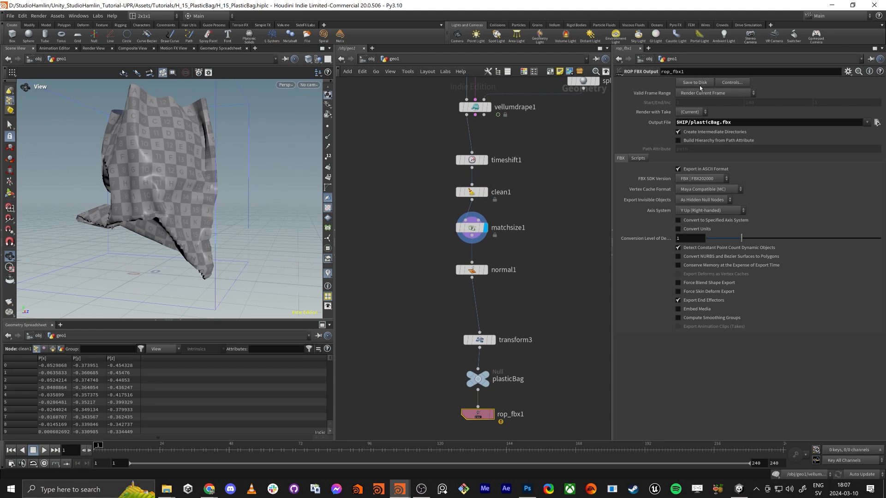
Switch to Unity, set the plasticBag object's Y position to 0, and inspect how it sits on the ground
key("alt+Tab")
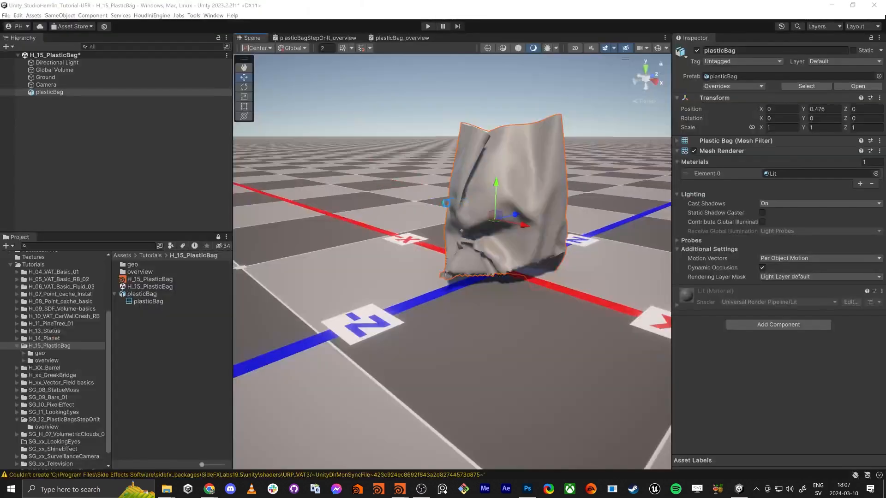
key("f")
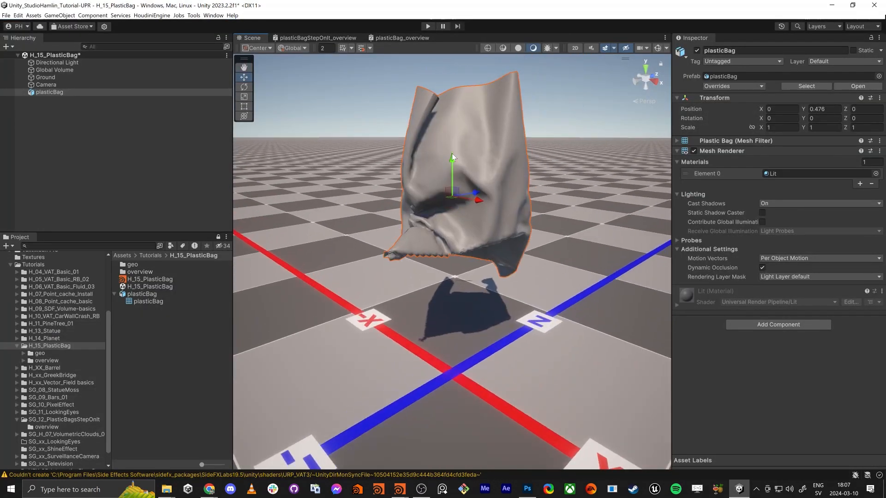
left_click_drag(452, 153, 453, 205)
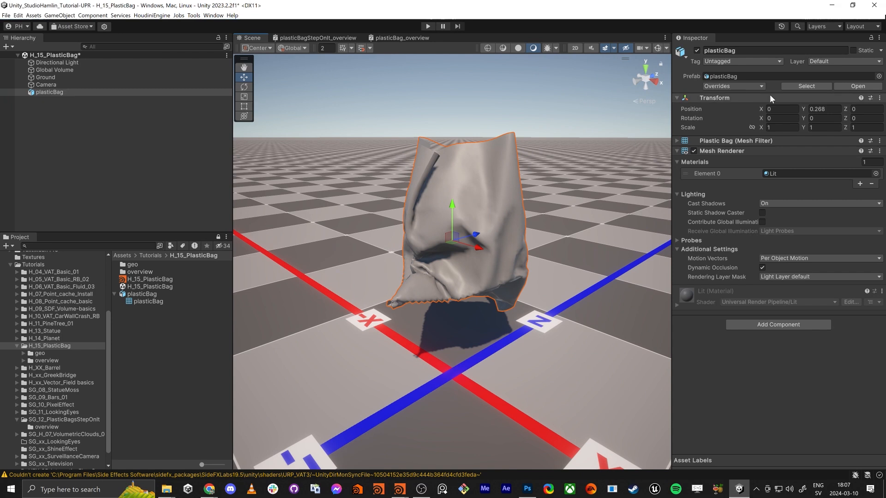
left_click(824, 109)
type("0")
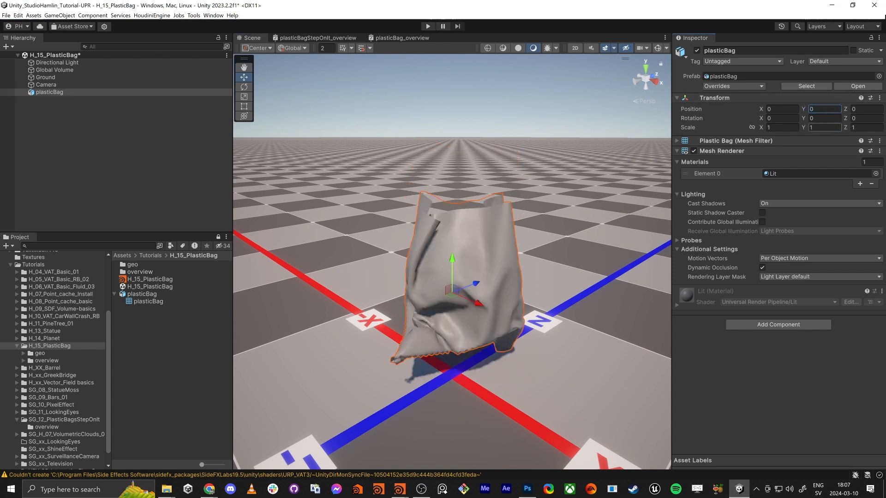
right_click_drag(519, 286, 416, 241)
Switch to Houdini and view the entire geo1 node network
key("alt+Tab")
left_click(411, 184)
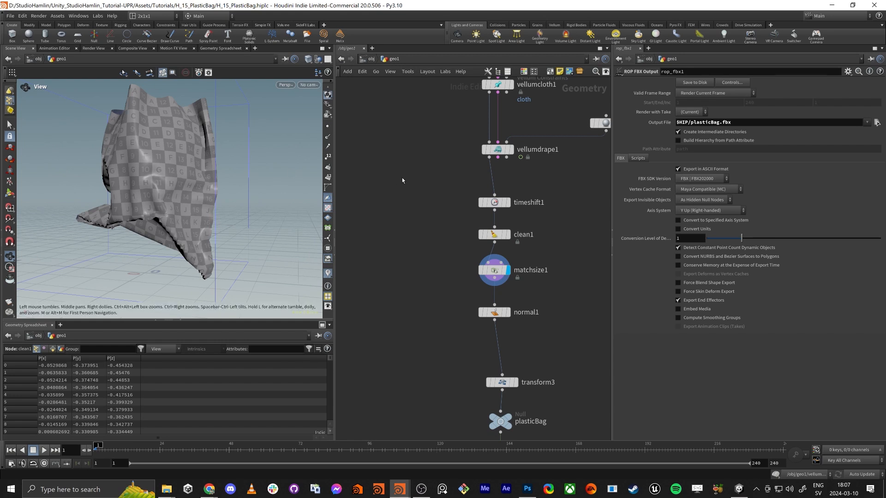
key("h")
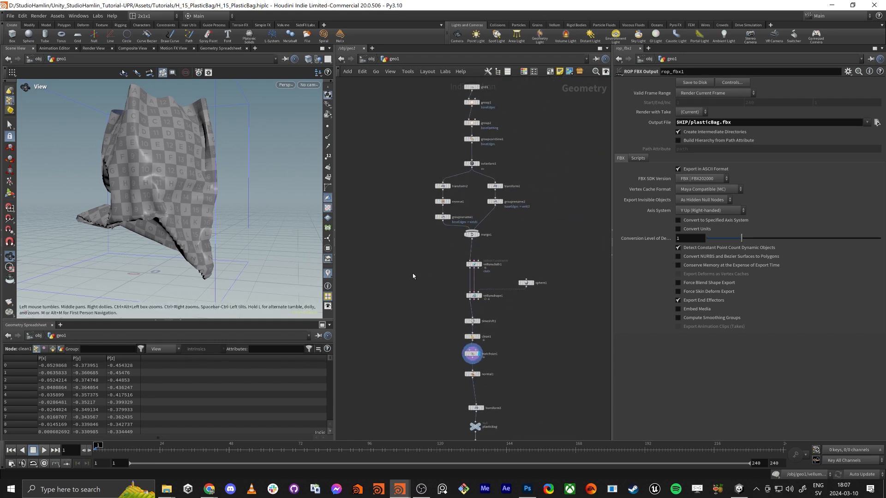
Switch to Unity, place the plasticBag_overview model from the overview folder beside the bag with its matching material, and inspect its tied top
key("alt+Tab")
left_click(417, 196)
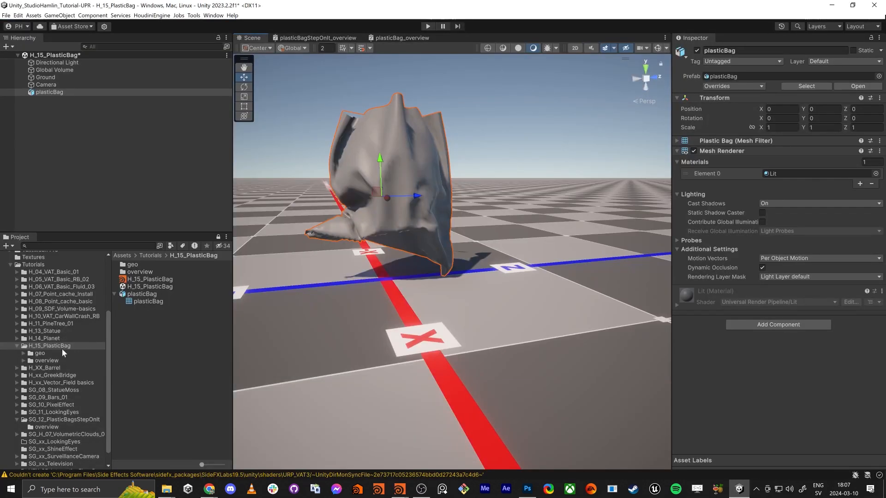
left_click(42, 363)
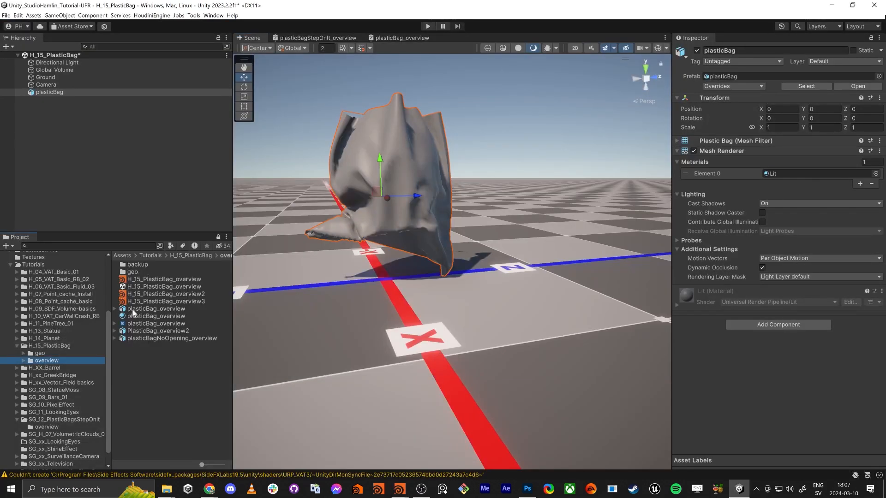
left_click_drag(136, 309, 561, 277)
left_click_drag(134, 320, 390, 259)
right_click_drag(390, 258, 419, 338)
key("w")
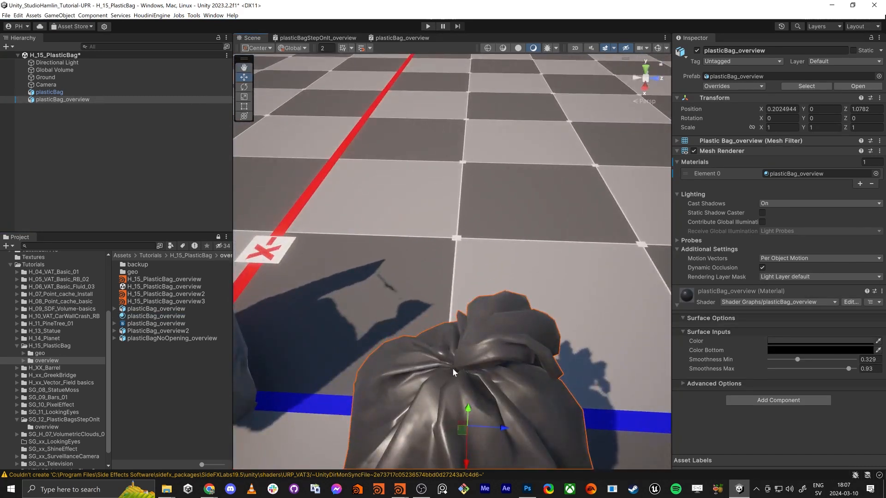
right_click_drag(449, 369, 469, 296)
key("s")
Switch to Houdini and move the nodes from vellumcloth1 to rop_fbx1 down to make room below merge1
key("alt+Tab")
middle_click_drag(432, 249, 436, 361)
scroll(450, 250, "up", 4)
scroll(432, 109, "down", 6)
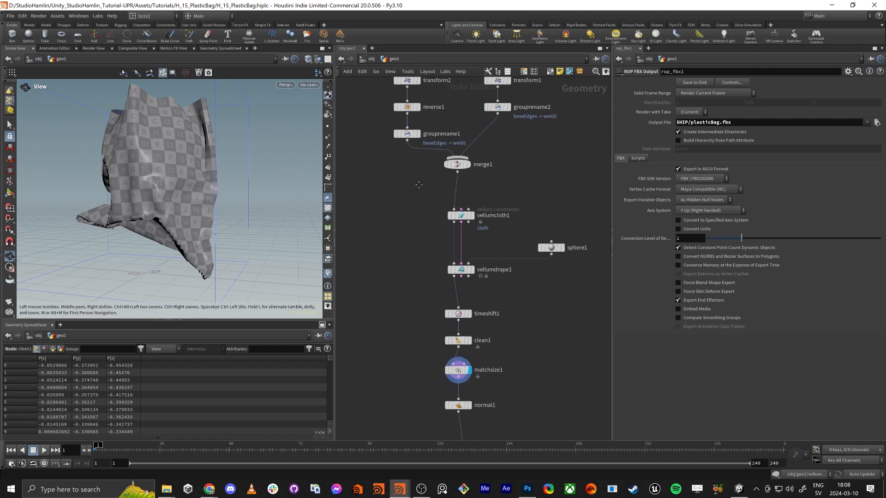
left_click_drag(389, 200, 569, 453)
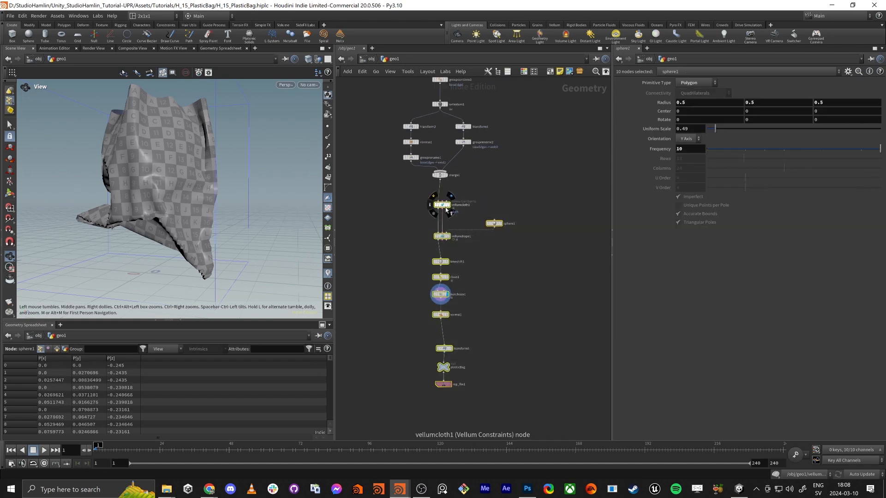
left_click_drag(442, 200, 442, 235)
scroll(479, 172, "up", 4)
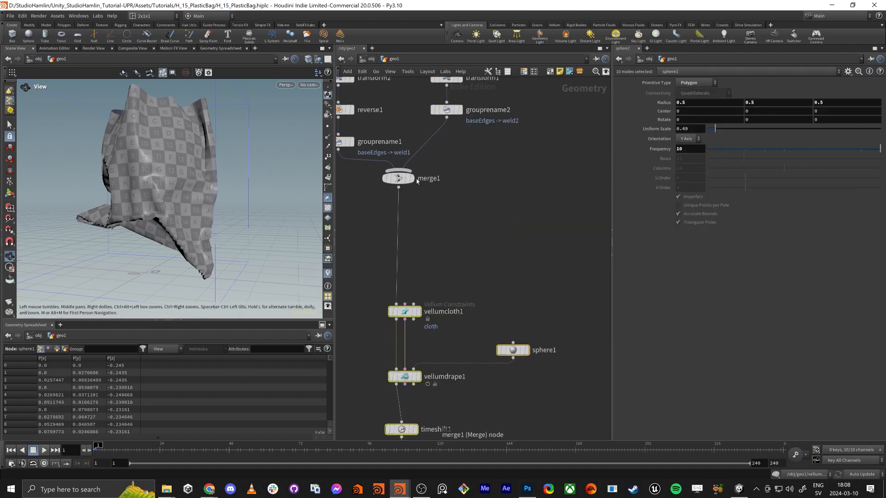
Insert a Group node between merge1 and vellumcloth1 and display it in the viewport
left_click(402, 179)
left_click(401, 177)
left_click_drag(194, 203, 201, 176)
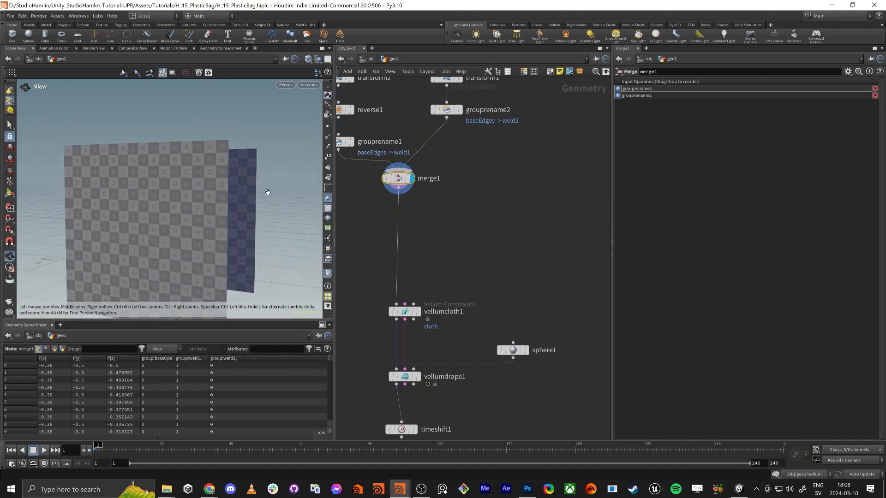
key("Tab")
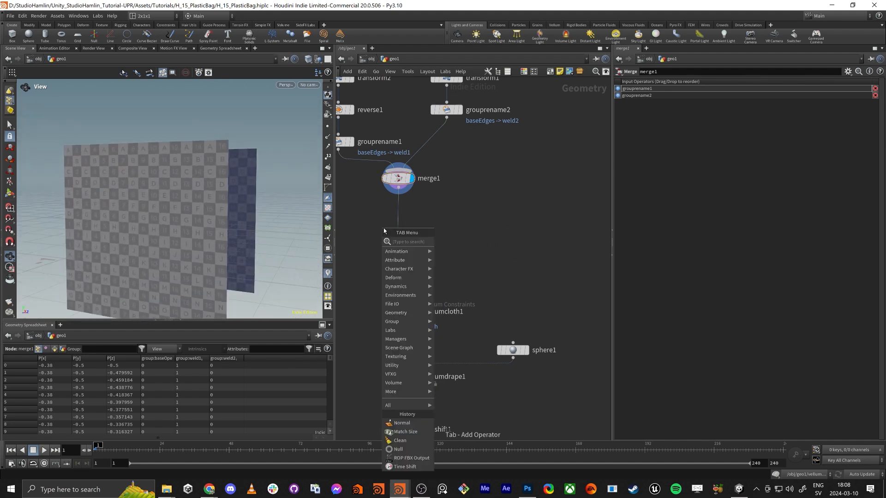
type("group")
key("Return")
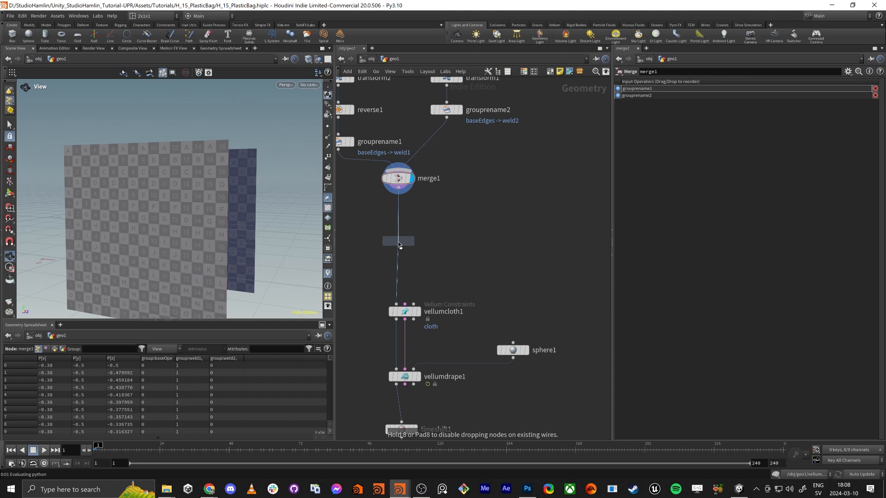
left_click(399, 241)
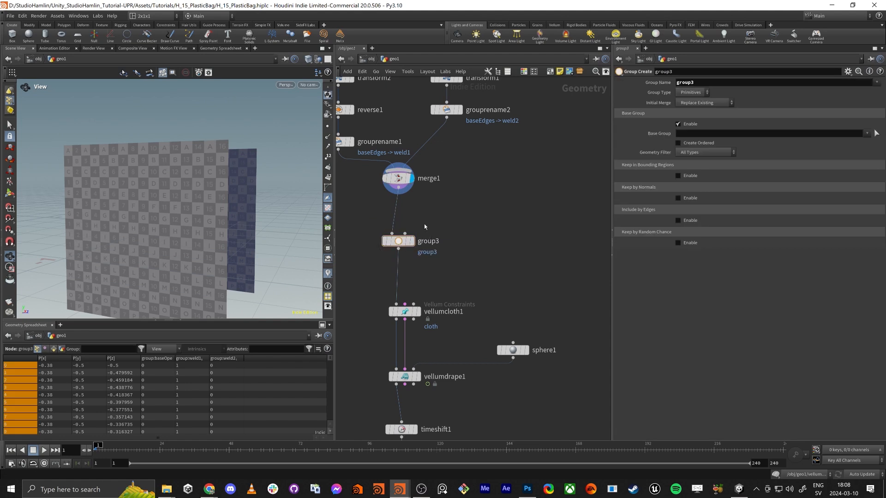
key("Tab")
key("Escape")
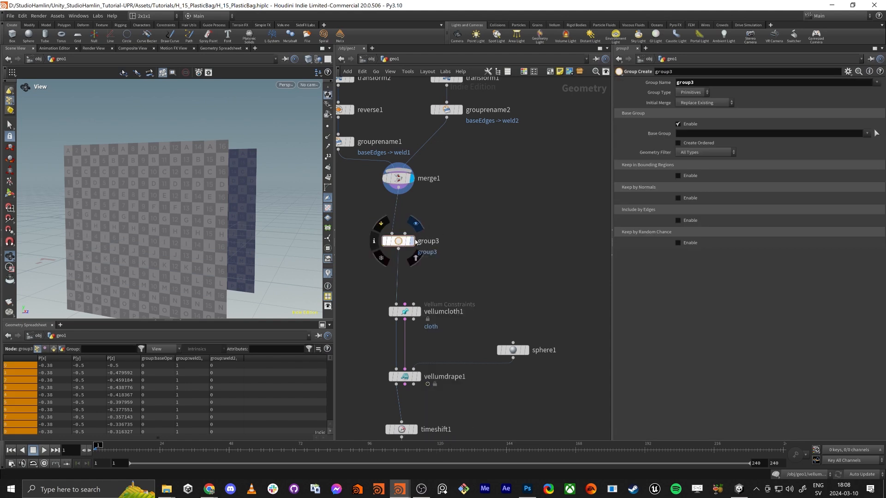
left_click(413, 241)
left_click_drag(125, 160, 141, 172)
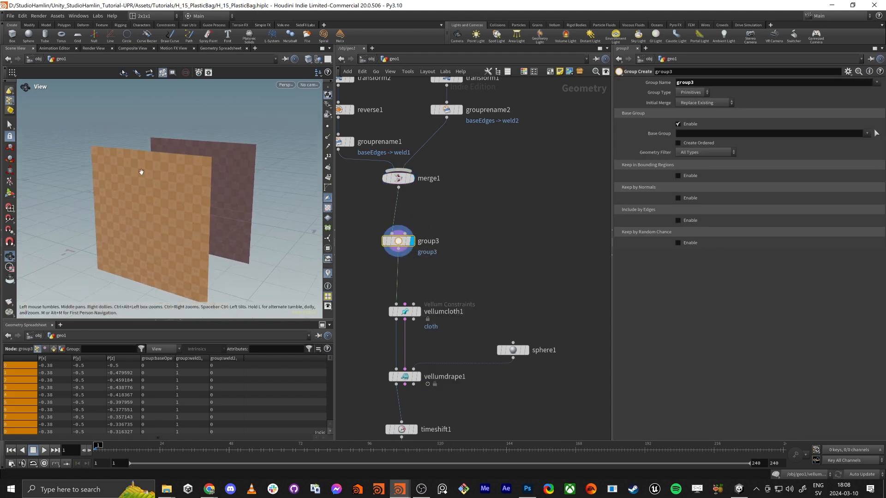
Disable the new group's base group, set its type to Points, and name it ContractOpening
left_click(687, 125)
left_click(692, 92)
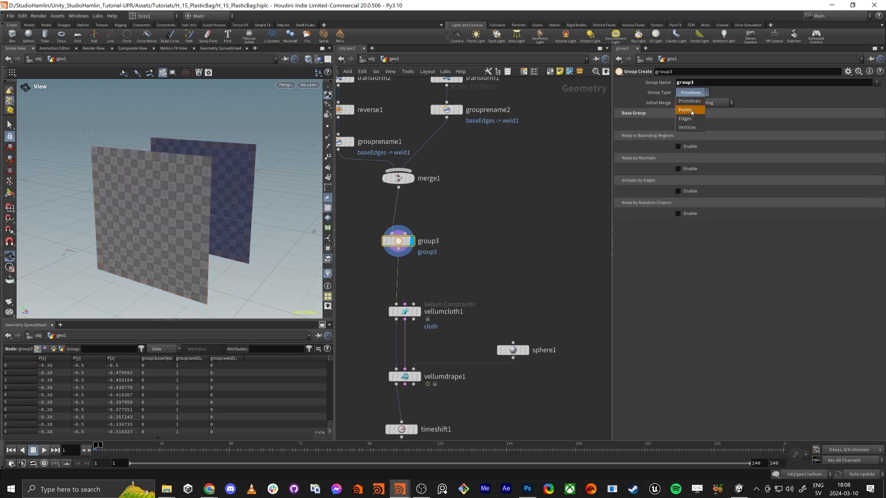
left_click(690, 104)
type("ContractO")
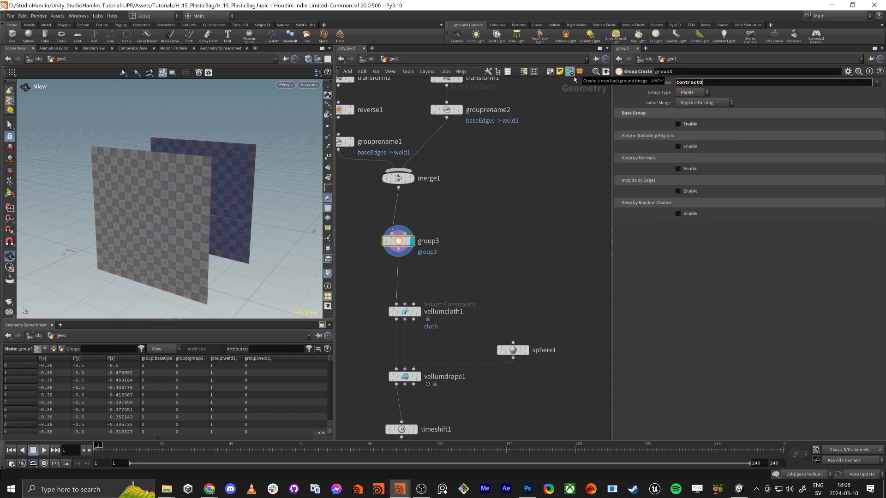
type("pening")
key("Return")
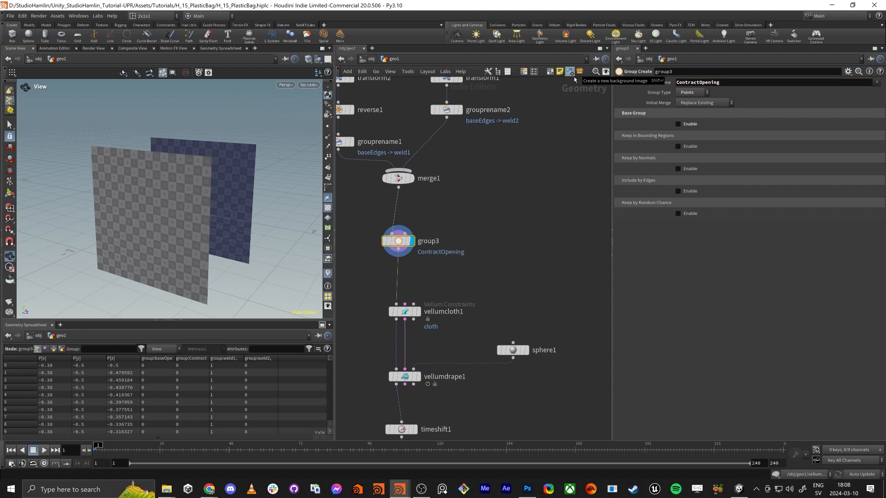
Limit ContractOpening to a bounding box with center Y at 0.9, covering the top rows of both sheets
left_click(678, 147)
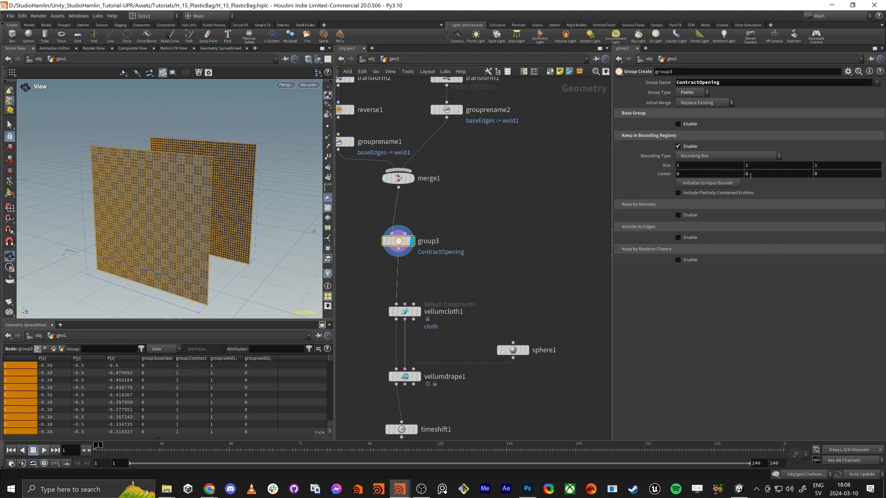
middle_click_drag(750, 176, 784, 166)
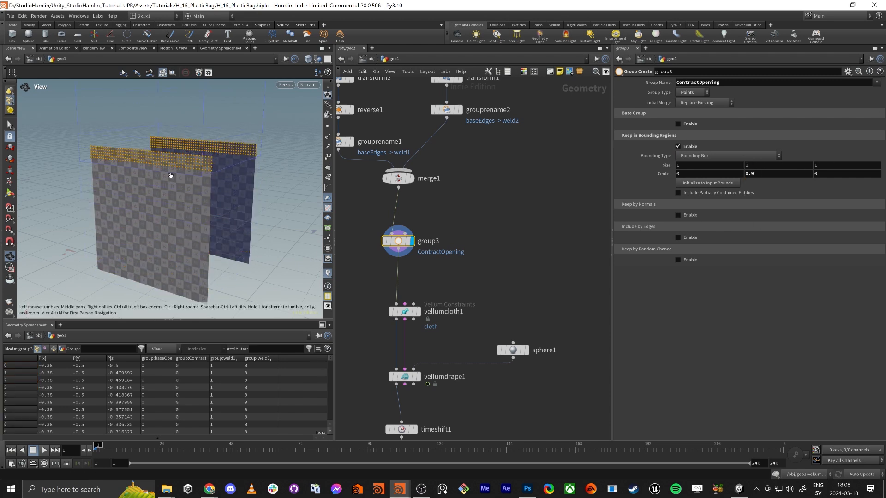
left_click_drag(171, 176, 156, 158)
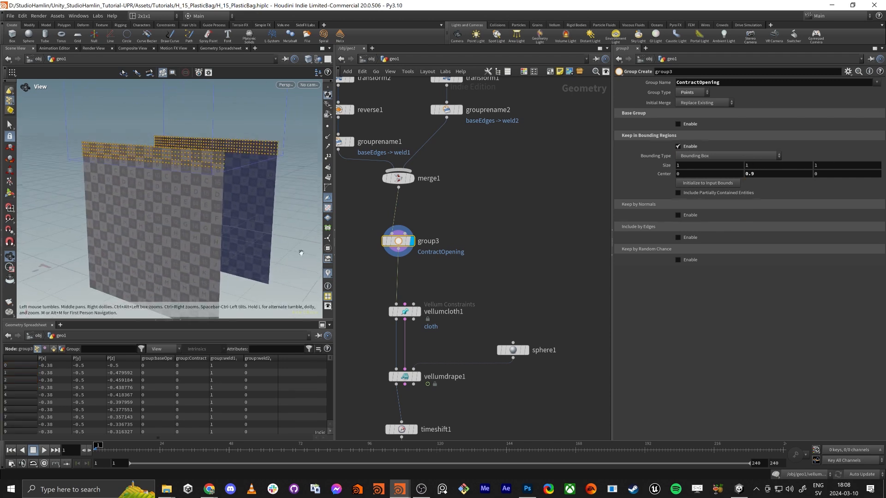
Move vellumcloth1 up closer to group3 and display its cloth constraints on both sheets
middle_click_drag(359, 292, 411, 227)
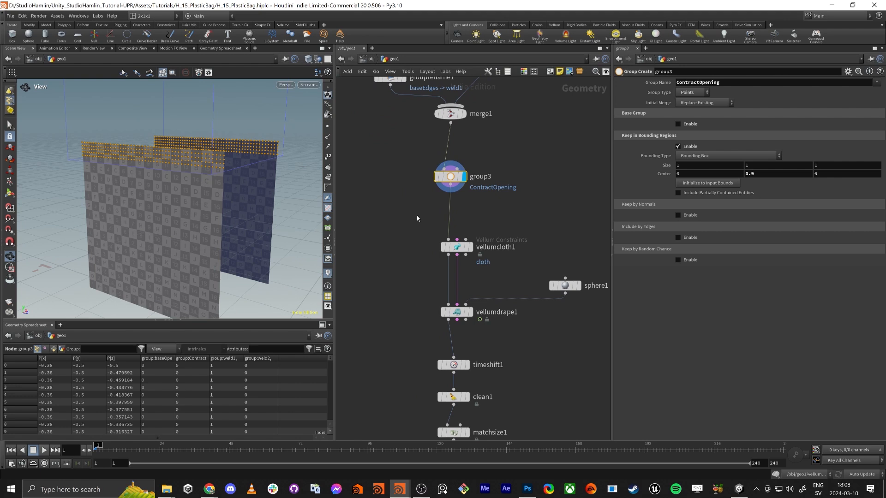
double_click(706, 83)
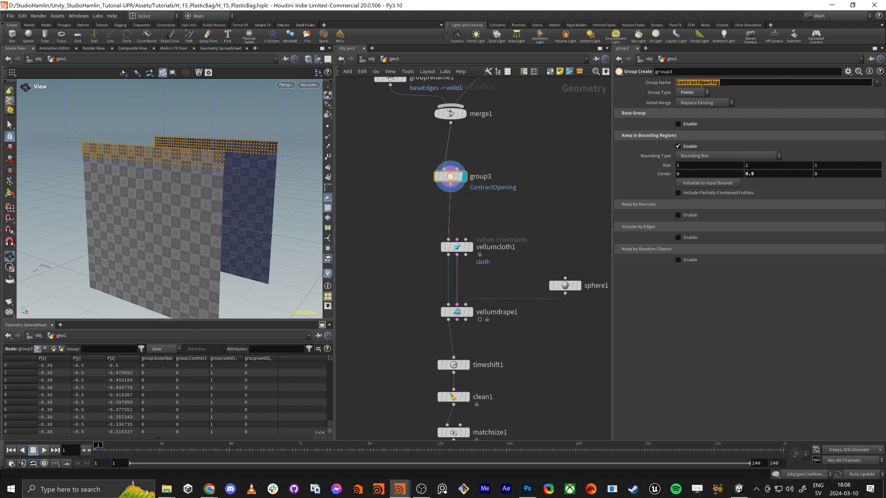
left_click_drag(471, 251, 474, 229)
left_click(474, 230)
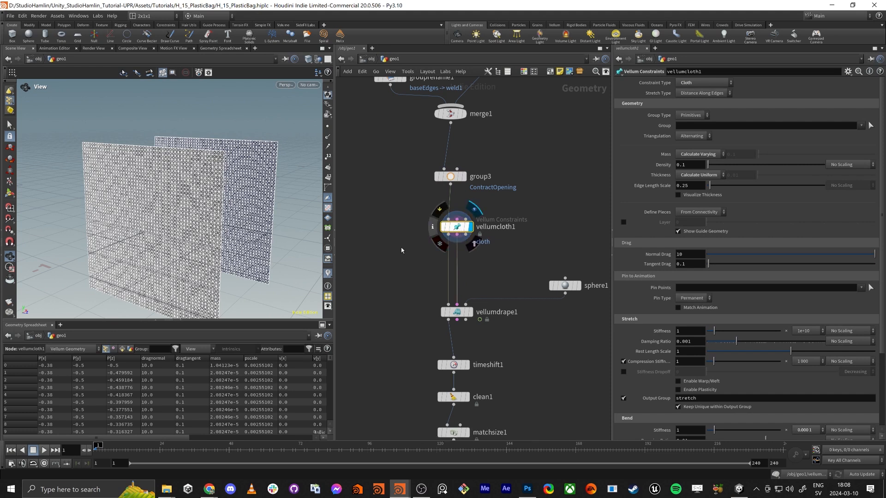
left_click_drag(253, 253, 242, 209)
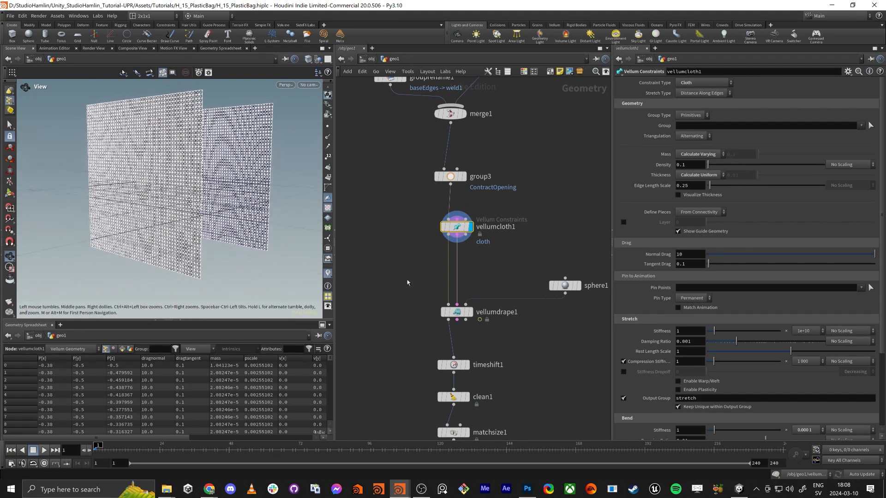
Review vellumdrape1's draping weld properties and weld seams settings
middle_click_drag(409, 273, 416, 250)
scroll(407, 253, "down", 3)
left_click(442, 250)
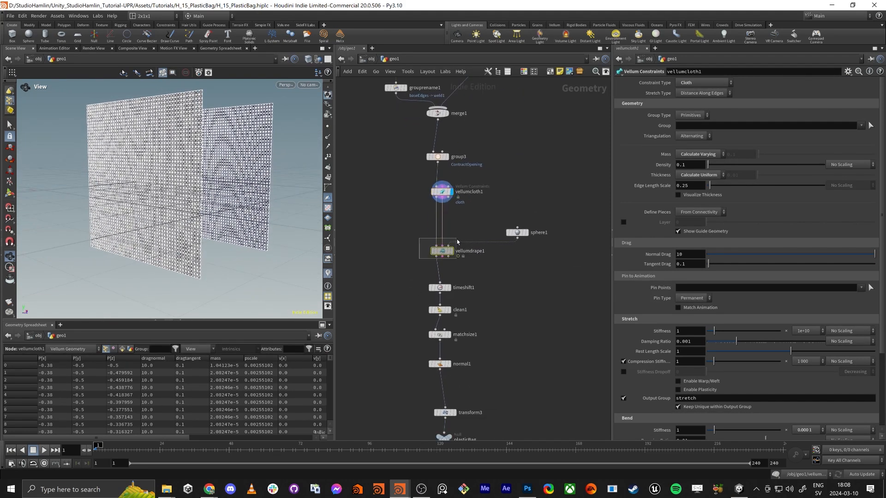
left_click(622, 147)
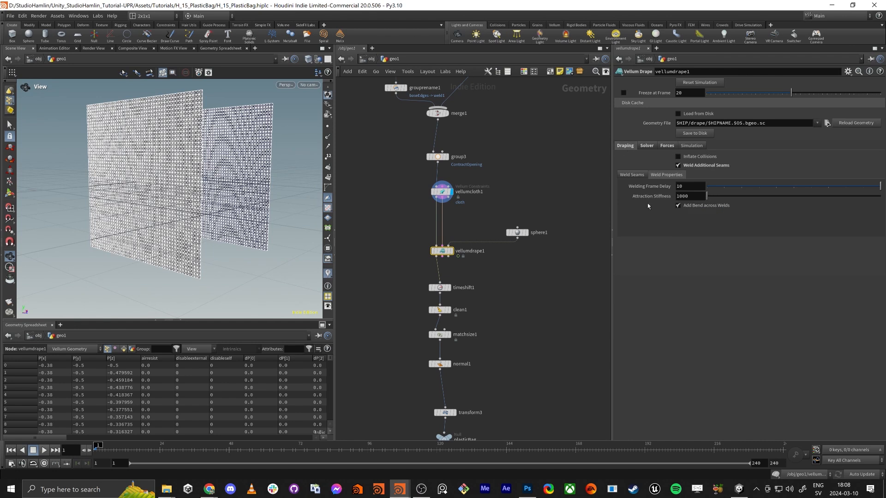
left_click(632, 175)
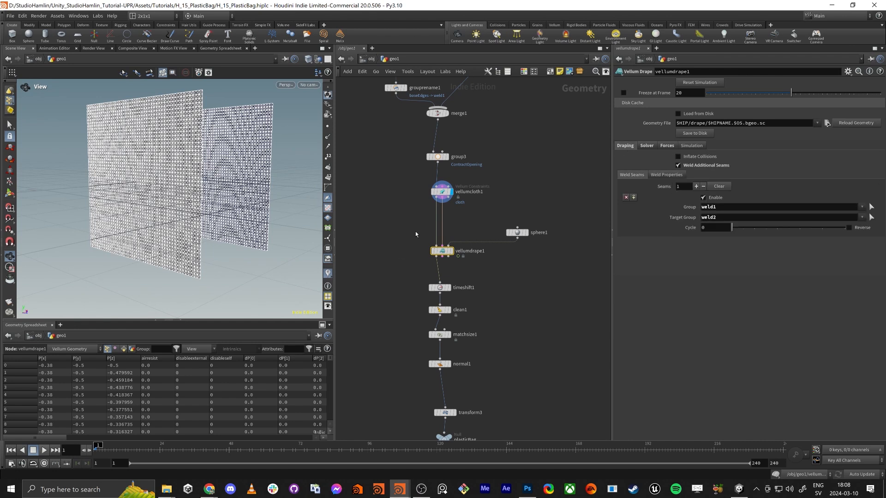
Insert a Vellum Constraints node between vellumcloth1 and vellumdrape1
scroll(422, 226, "up", 4)
key("Tab")
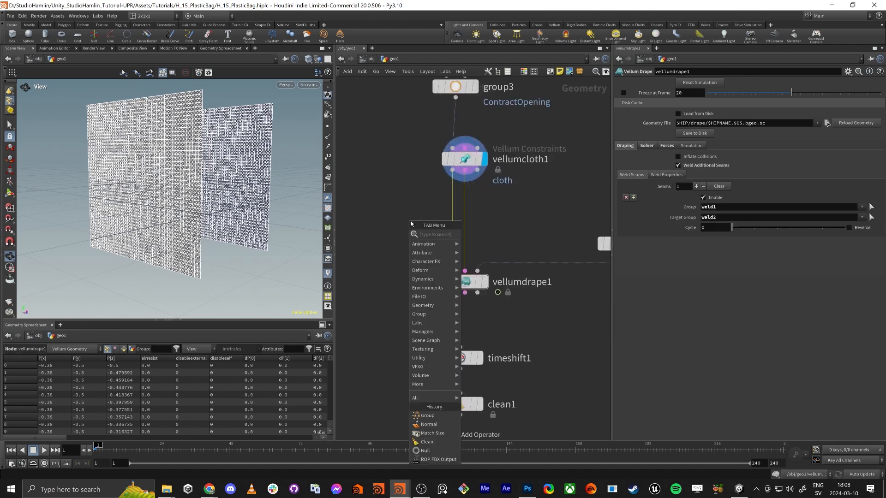
type("vellum co")
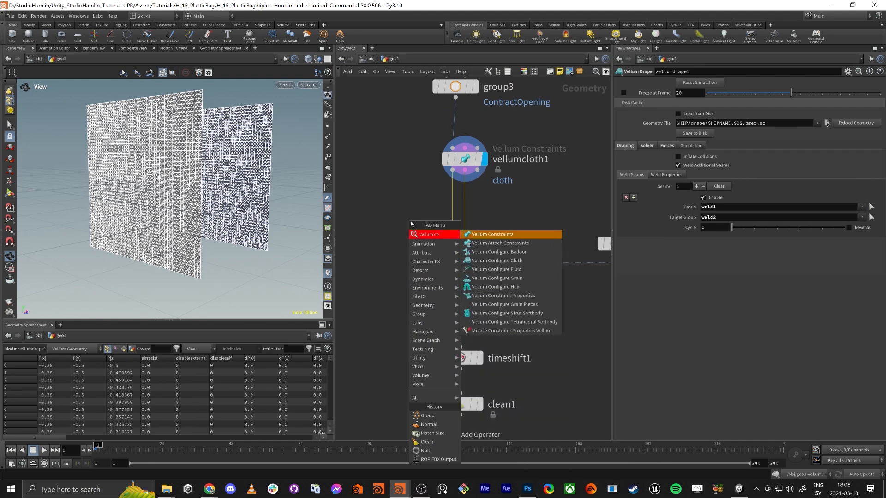
key("Return")
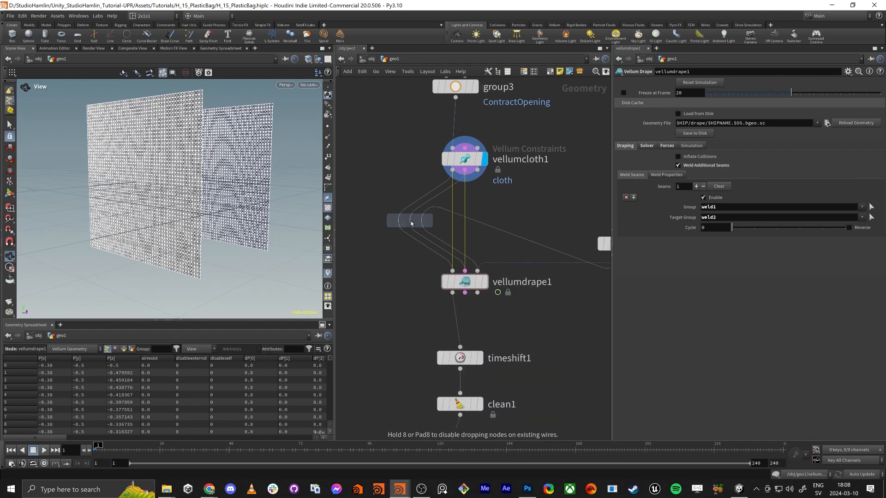
left_click(467, 227)
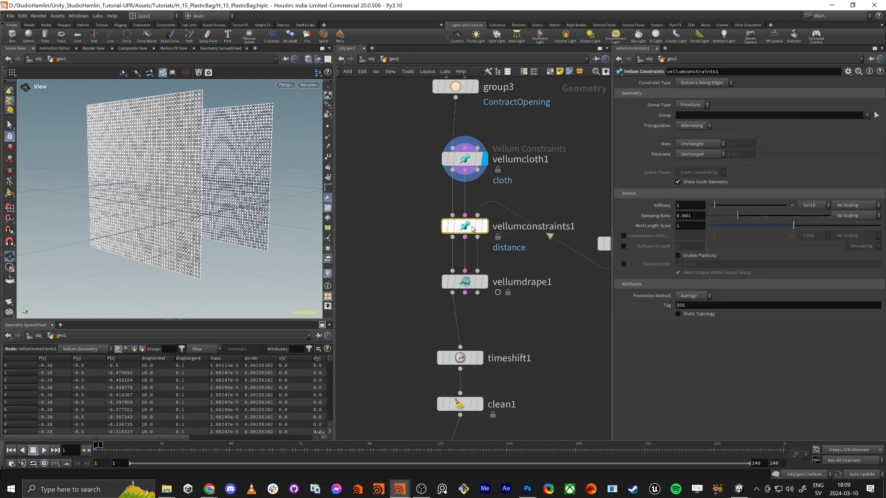
Move sphere1 up and connect it directly to vellumdrape1's third input
middle_click_drag(549, 282, 526, 292)
scroll(526, 292, "down", 1)
left_click_drag(585, 262, 585, 168)
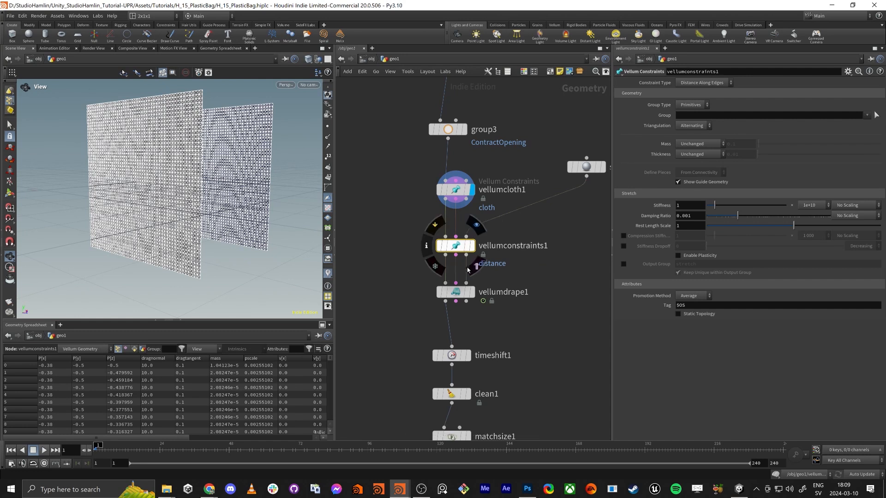
mouse_move(469, 294)
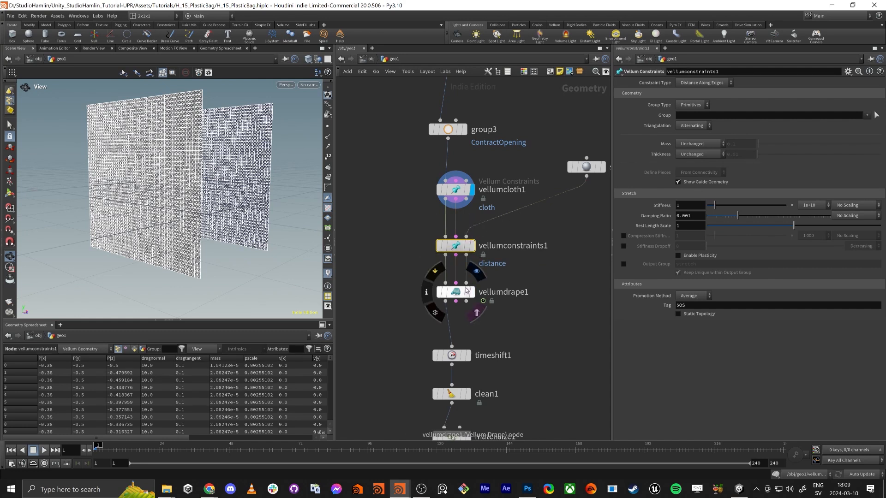
left_click_drag(466, 283, 586, 188)
left_click(586, 188)
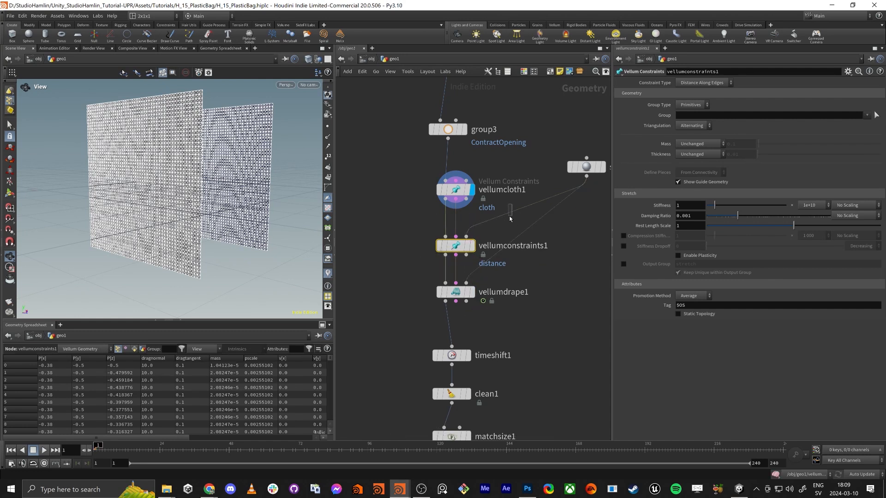
Remove the wire from sphere1 to vellumconstraints1 and place sphere1 back beside the drape node
left_click_drag(510, 217, 511, 222)
key("Delete")
left_click_drag(586, 167, 613, 241)
scroll(574, 233, "down", 3)
middle_click_drag(573, 233, 539, 225)
left_click_drag(549, 188, 568, 235)
scroll(495, 226, "up", 3)
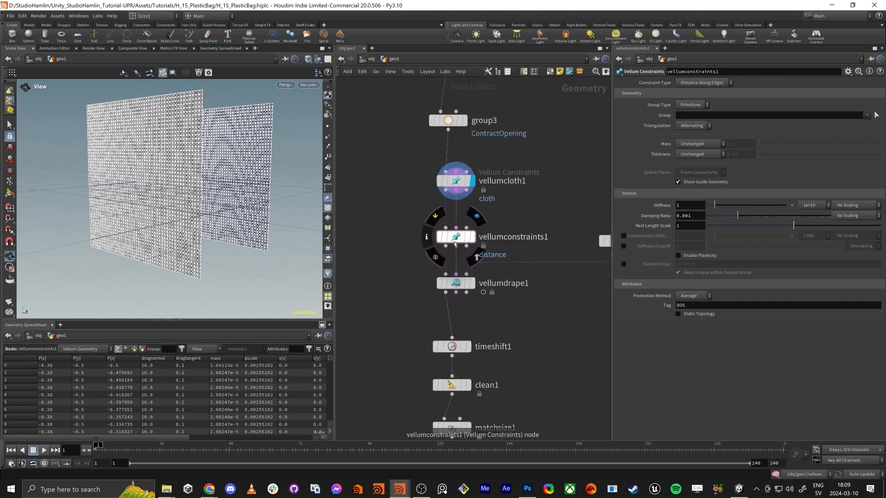
Set vellumconstraints1's group type to Points and its group to ContractOpening
left_click(454, 242)
left_click(698, 106)
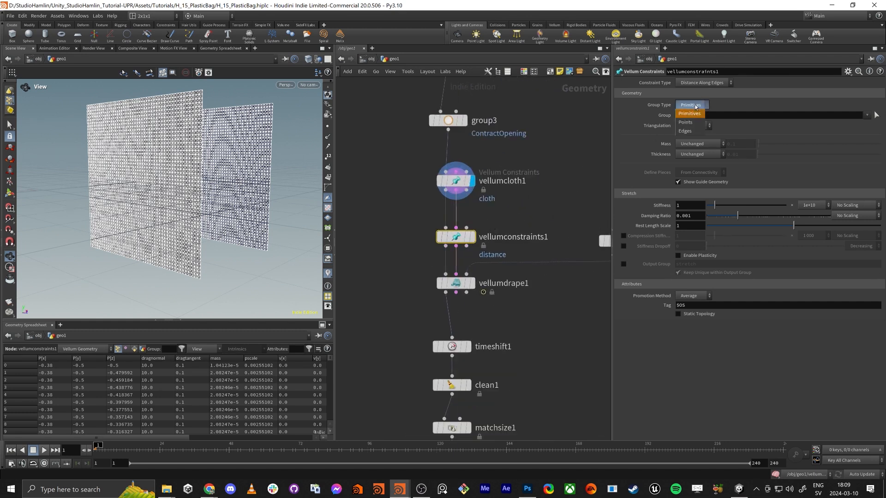
left_click(692, 117)
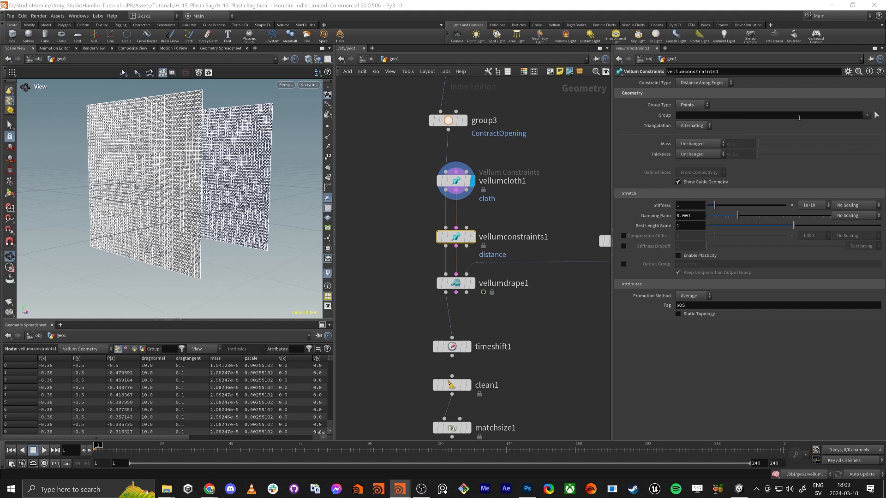
left_click(868, 115)
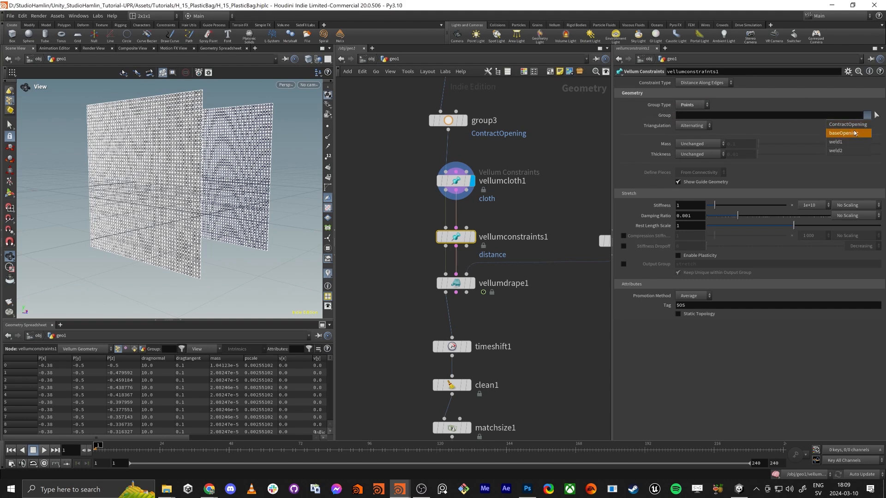
left_click(850, 126)
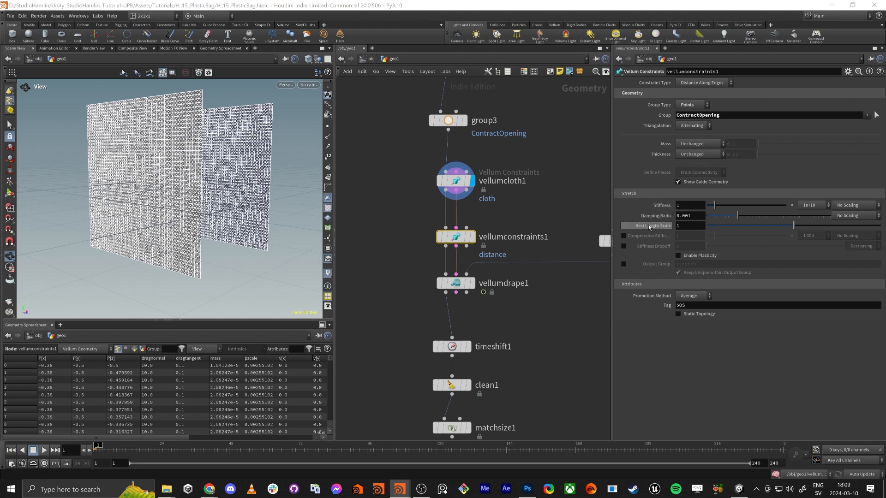
Show the points and examine the spacing and edges between them along the sheets' top rows
middle_click_drag(153, 165, 155, 257)
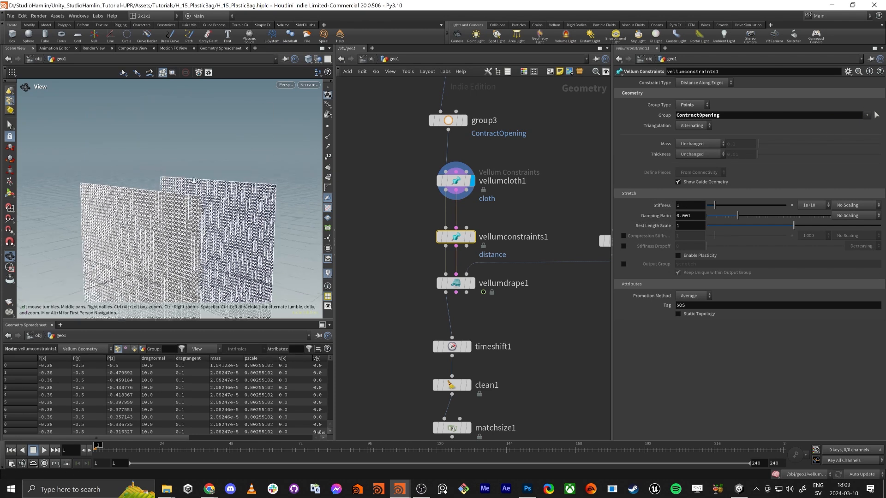
right_click_drag(154, 256, 291, 190)
left_click(328, 126)
left_click_drag(298, 144, 71, 186)
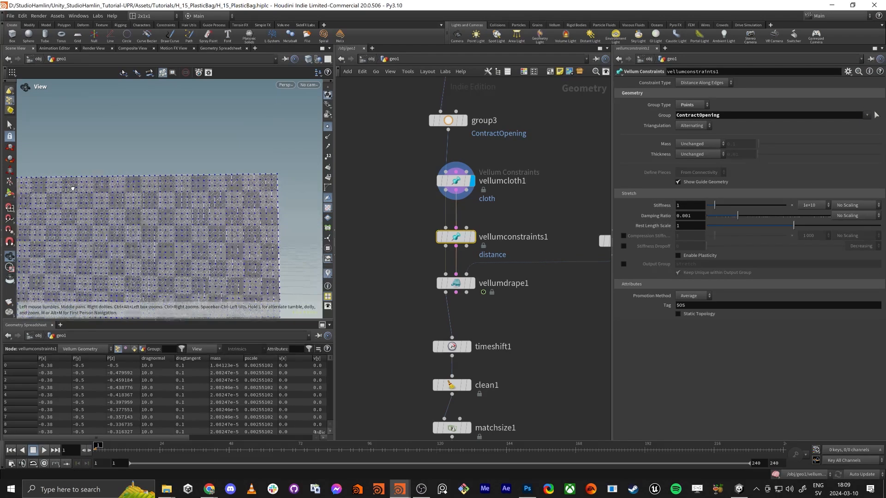
middle_click_drag(134, 176, 114, 206)
right_click_drag(115, 206, 207, 189)
right_click_drag(202, 225, 250, 209)
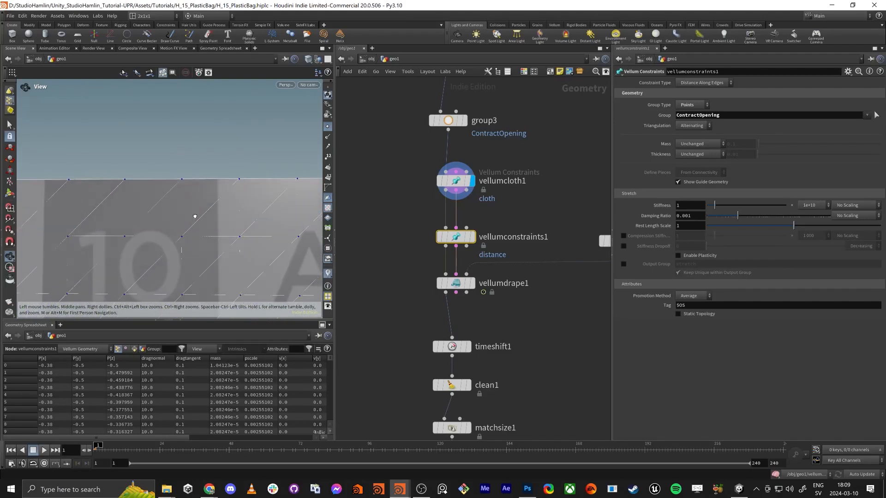
left_click_drag(193, 216, 190, 207)
Try a Rest Length Scale of 2 on vellumconstraints1
double_click(694, 229)
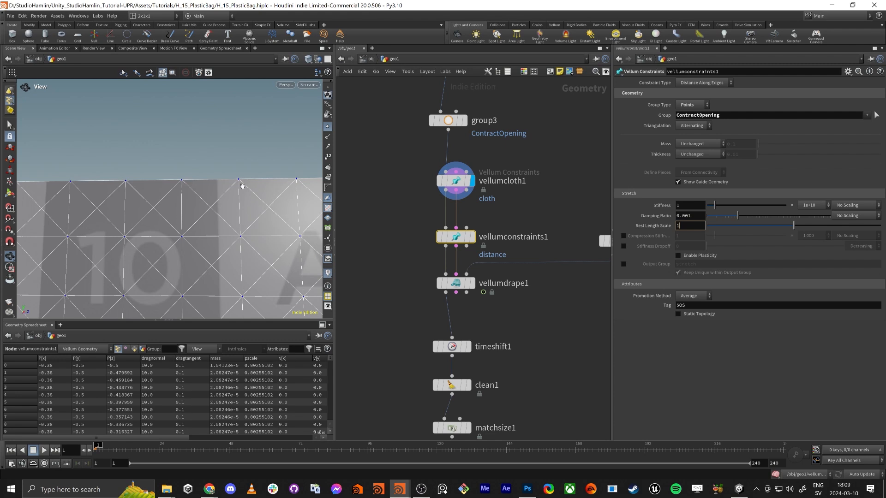
type("2")
key("Tab")
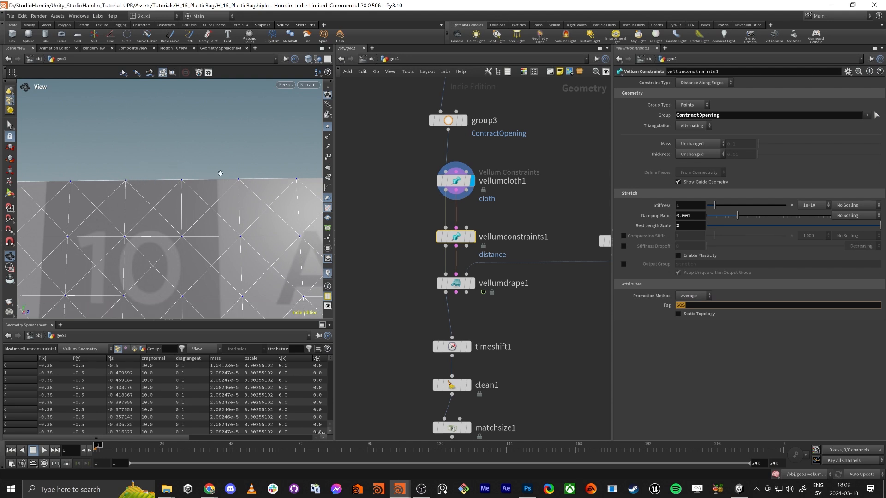
Set vellumconstraints1's Rest Length Scale to 0 and review group3's ContractOpening settings
left_click_drag(733, 226, 706, 231)
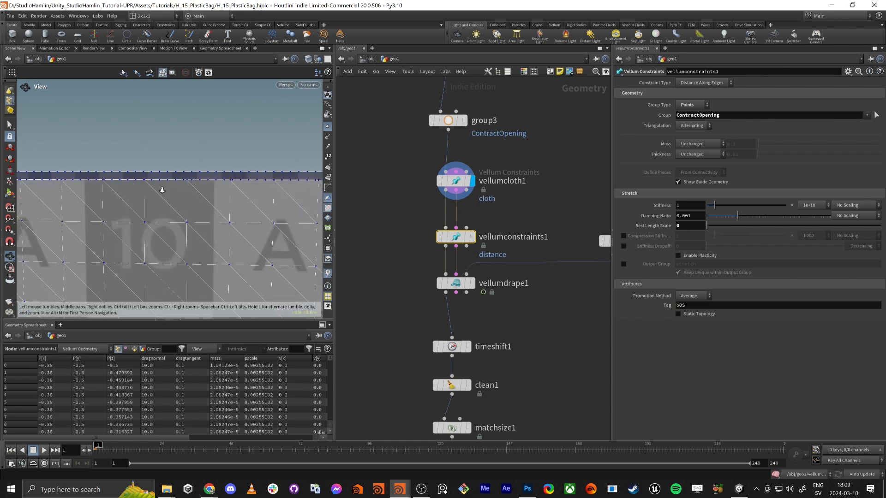
left_click_drag(163, 191, 168, 177)
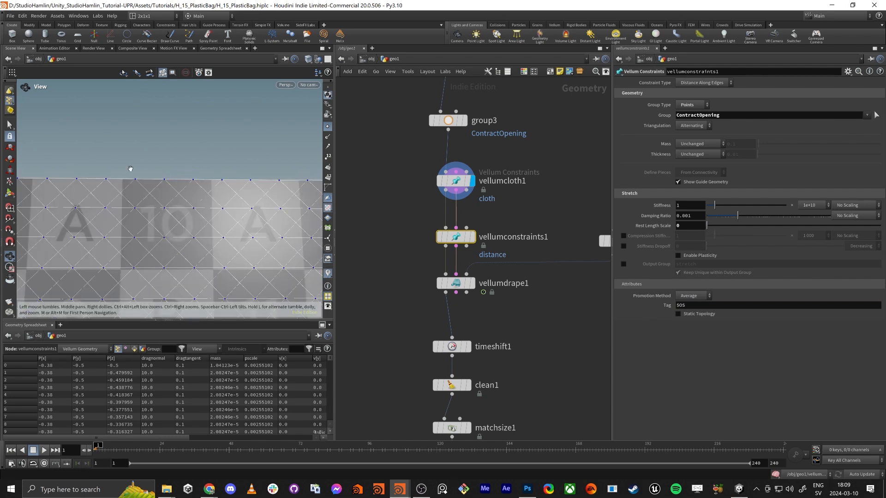
right_click_drag(204, 200, 161, 243)
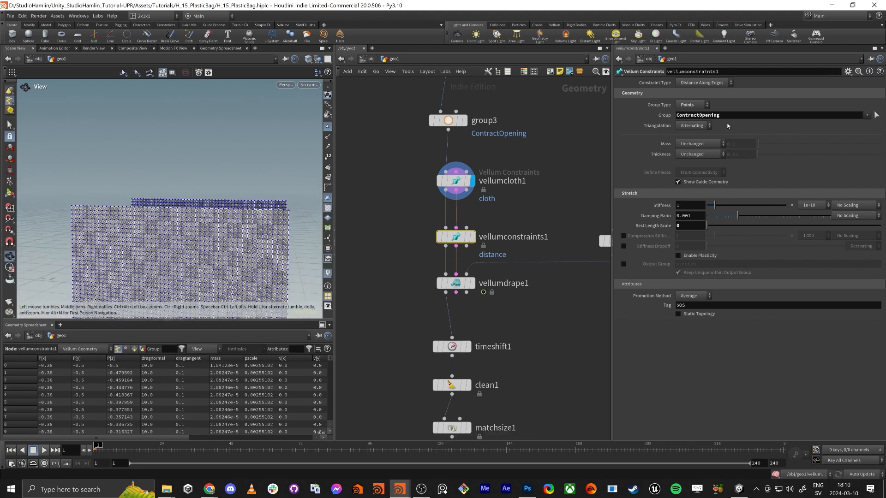
left_click_drag(727, 116, 661, 122)
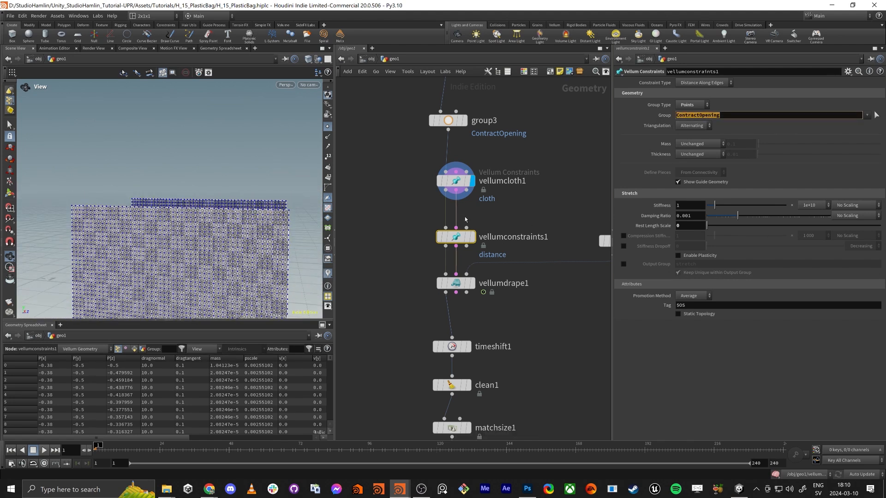
left_click_drag(259, 217, 264, 221)
scroll(397, 199, "down", 3)
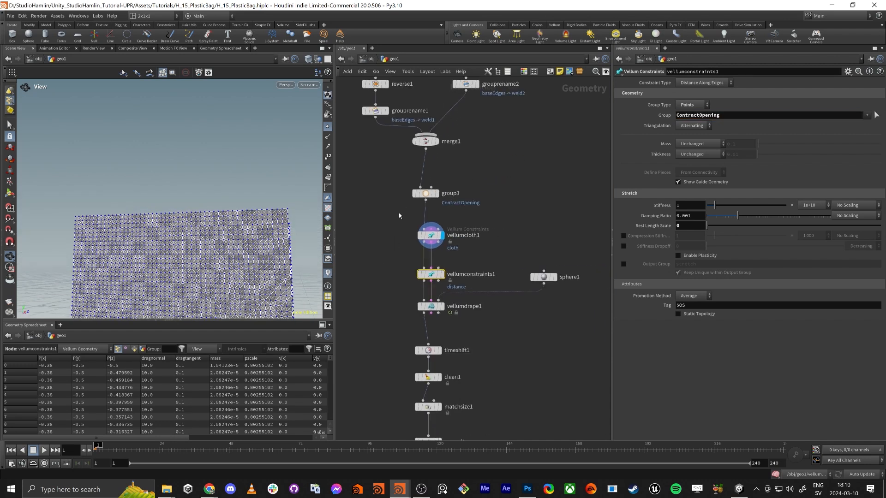
left_click(425, 193)
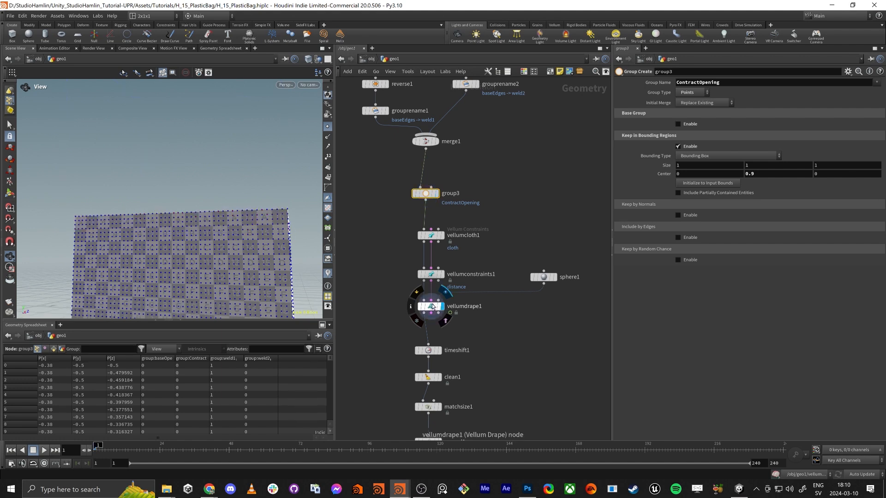
Display vellumdrape1 and run the drape simulation to frame 6
left_click(444, 308)
left_click_drag(119, 262, 129, 292)
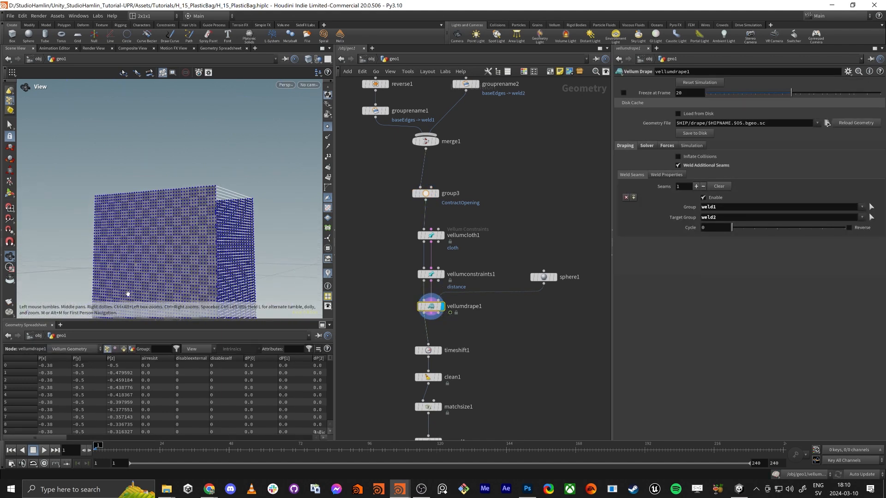
left_click(44, 450)
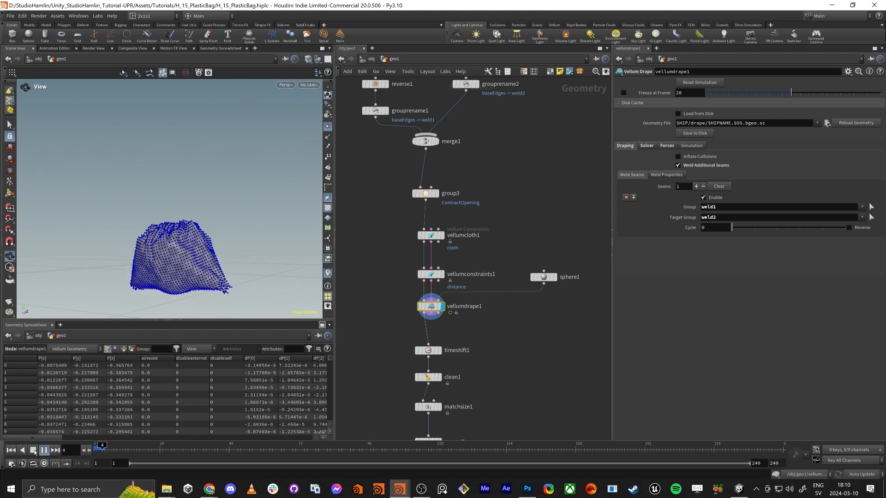
left_click(33, 451)
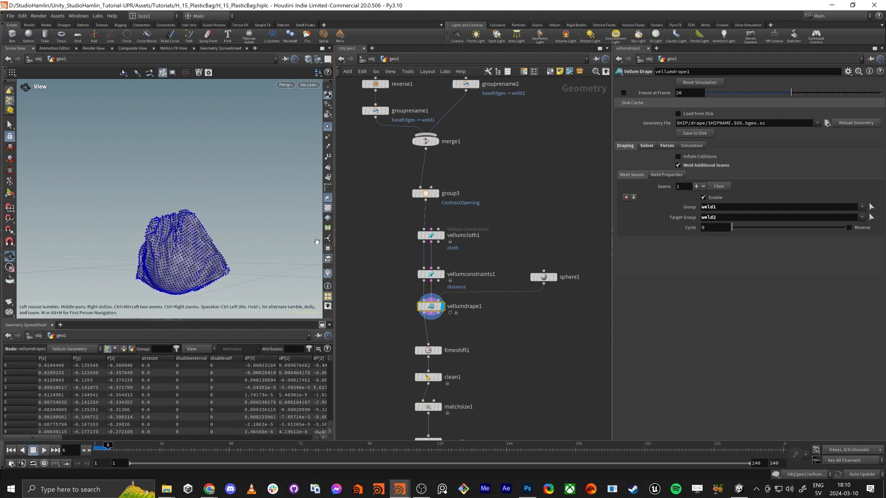
Hide the points, check the contracting opening, and continue the simulation to frame 14
left_click(328, 127)
left_click_drag(207, 198, 188, 242)
right_click_drag(188, 242, 225, 217)
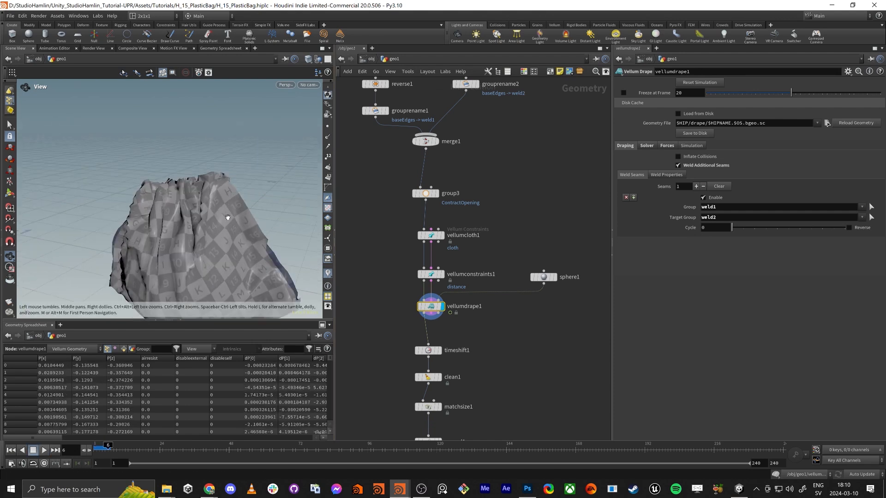
left_click_drag(226, 217, 164, 222)
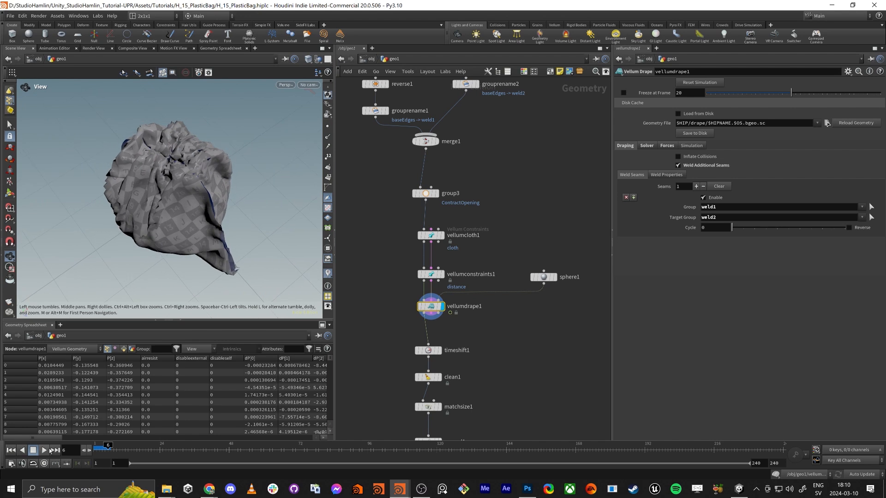
left_click(44, 451)
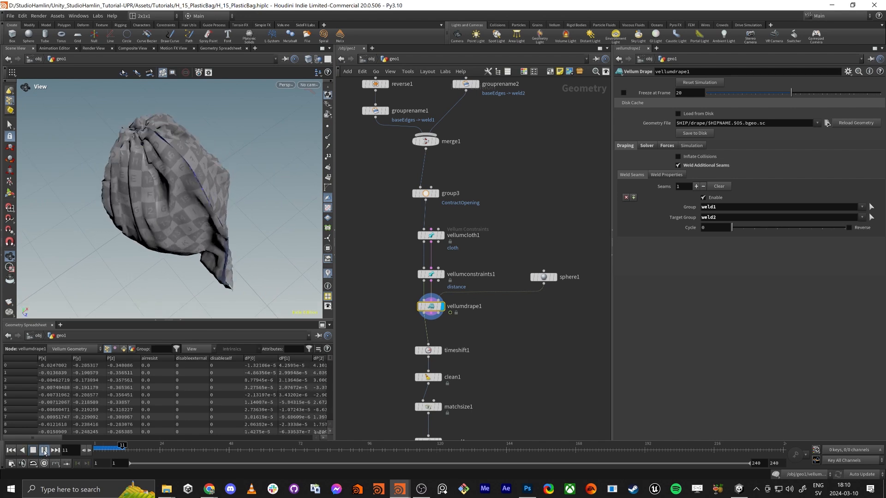
left_click(43, 451)
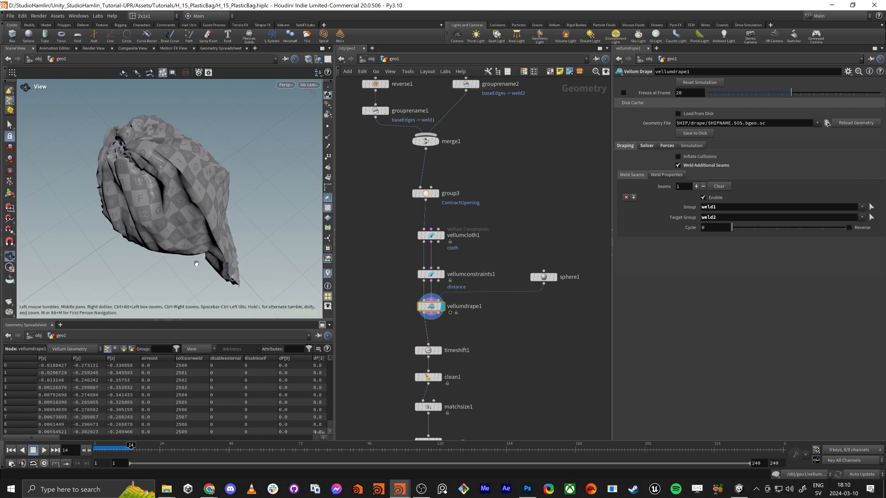
Examine the simulated bag's shape and gathered opening from several sides
mouse_move(218, 235)
left_mouse_down()
mouse_move(139, 194)
mouse_move(129, 254)
mouse_move(162, 231)
mouse_move(110, 201)
mouse_move(258, 286)
mouse_move(192, 236)
mouse_move(210, 226)
left_mouse_up()
left_click_drag(157, 242, 161, 244)
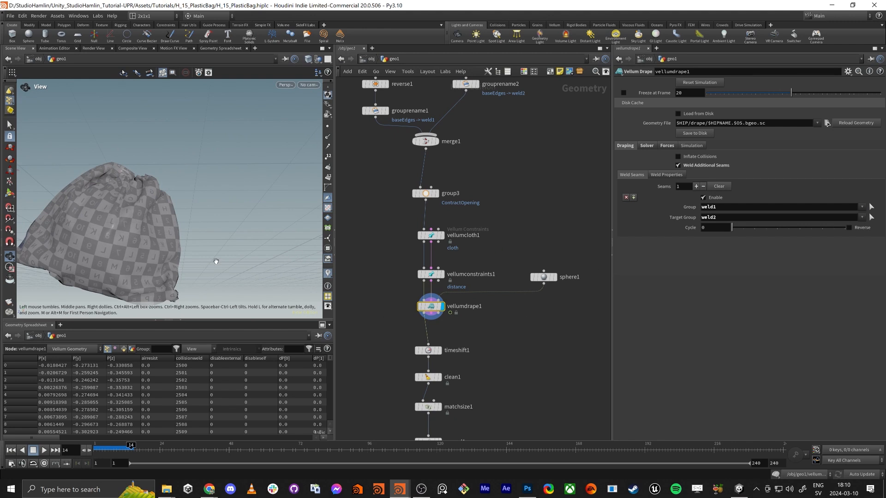
left_click_drag(216, 261, 218, 242)
key("h")
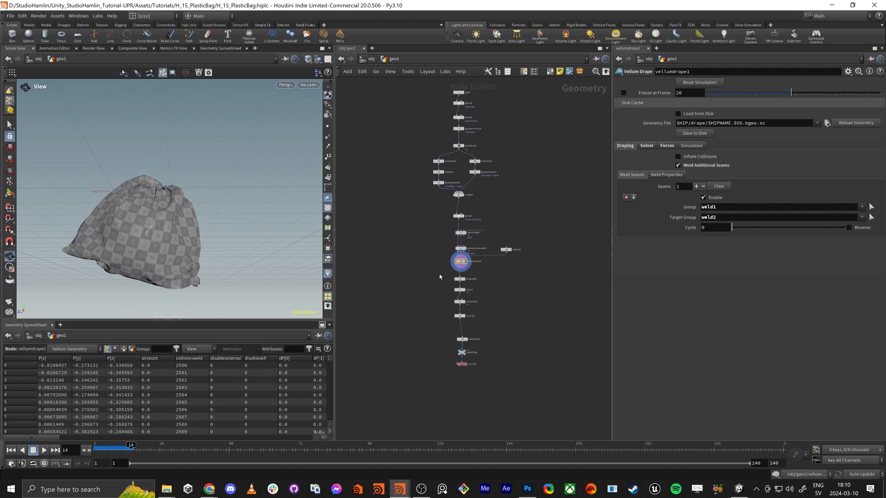
middle_click_drag(402, 239, 396, 275)
right_click_drag(158, 185, 213, 222)
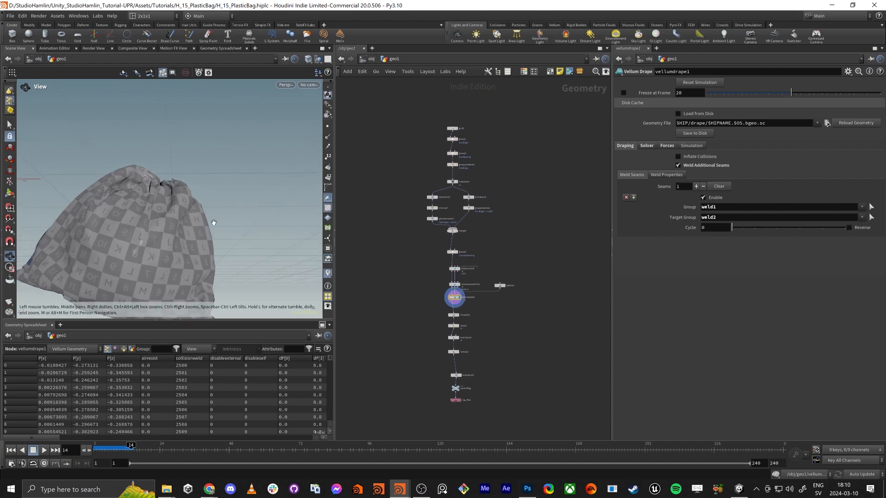
left_click_drag(214, 221, 182, 233)
middle_click_drag(181, 233, 186, 204)
left_click_drag(186, 204, 212, 129)
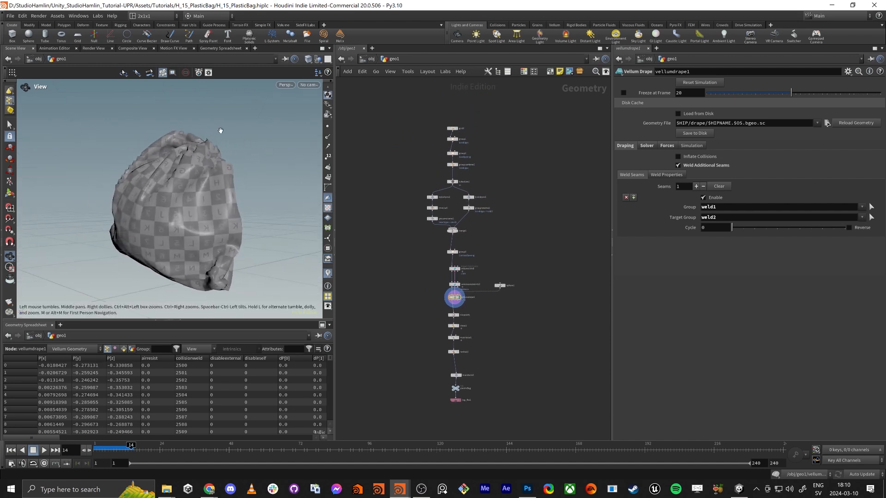
left_click_drag(176, 227, 180, 252)
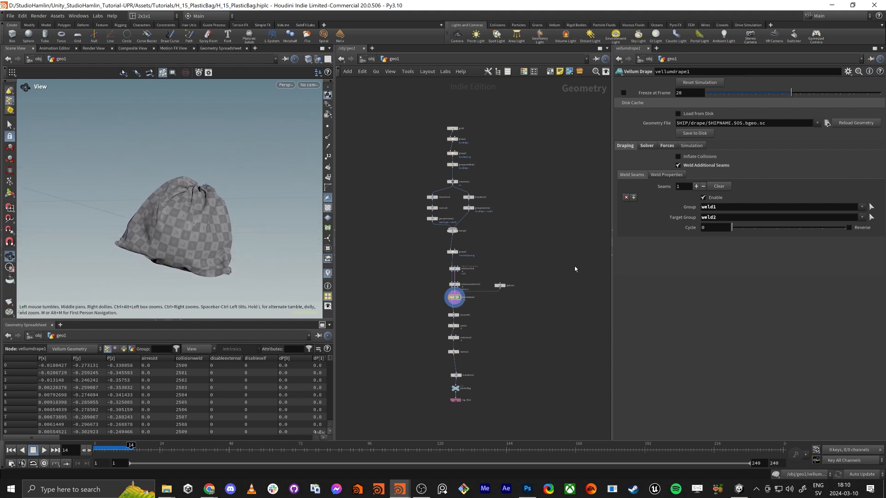